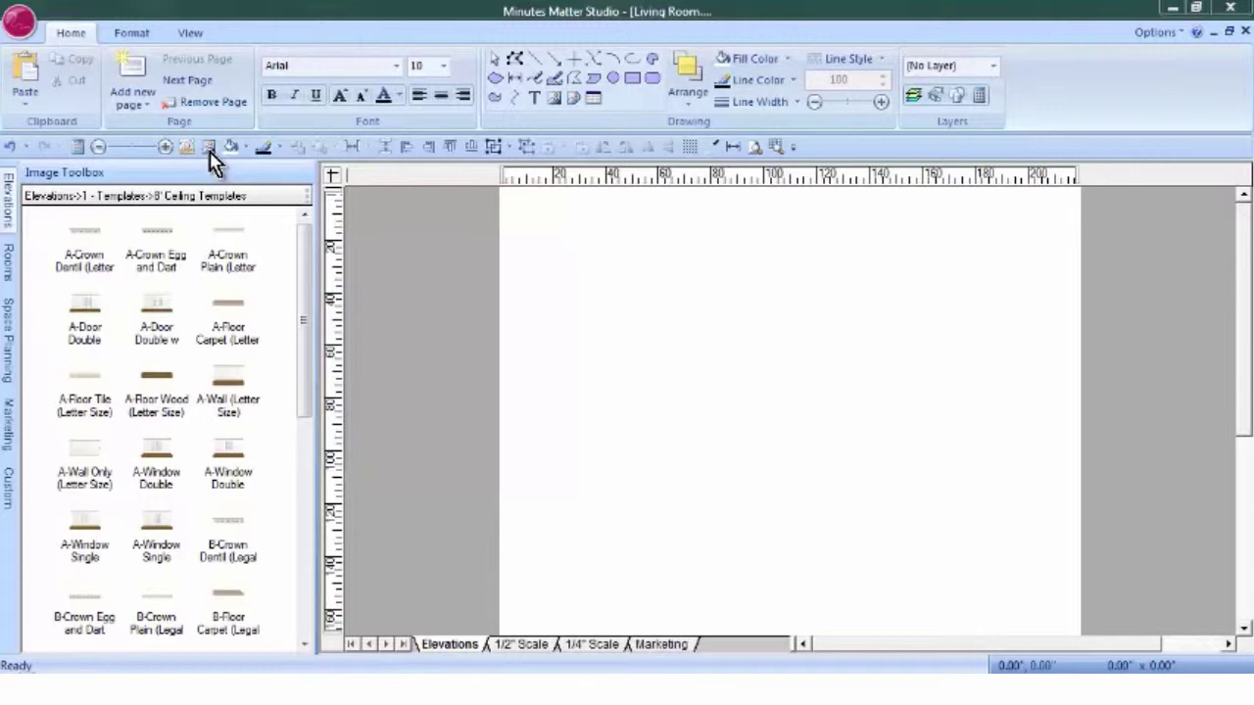
Insert the manhattan apt.png living room photo onto the Elevations page
left_click(552, 99)
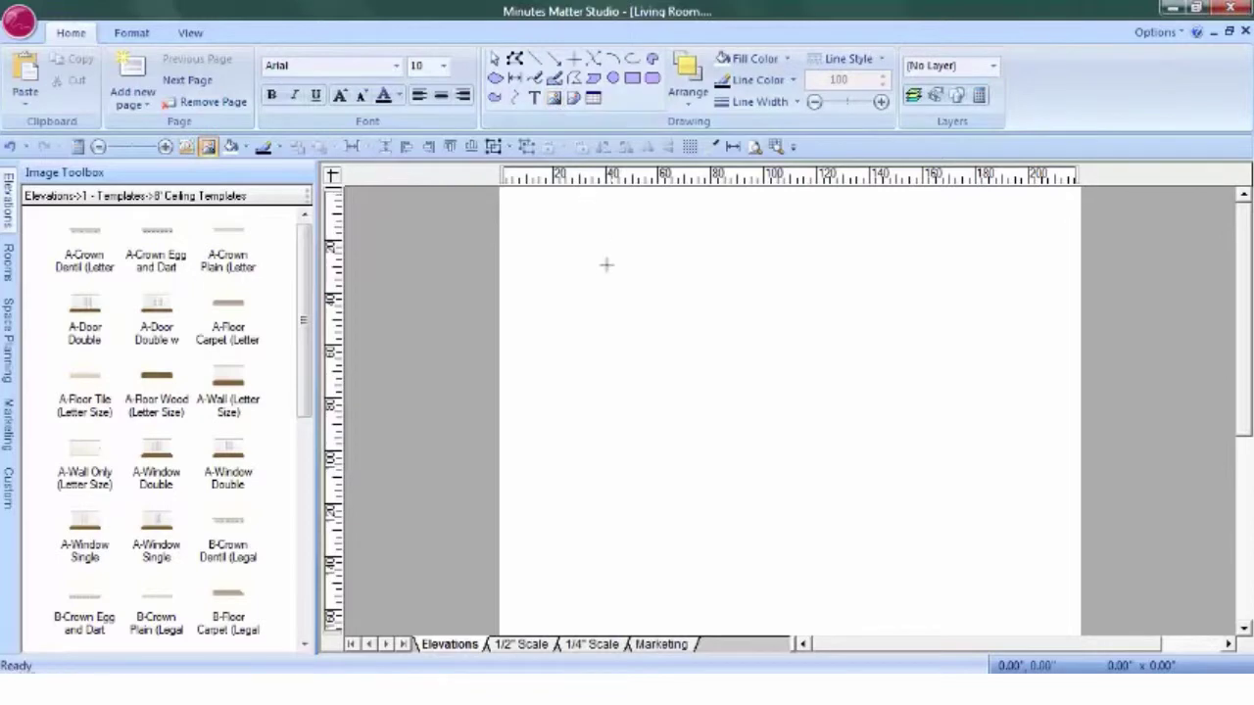
left_click(596, 316)
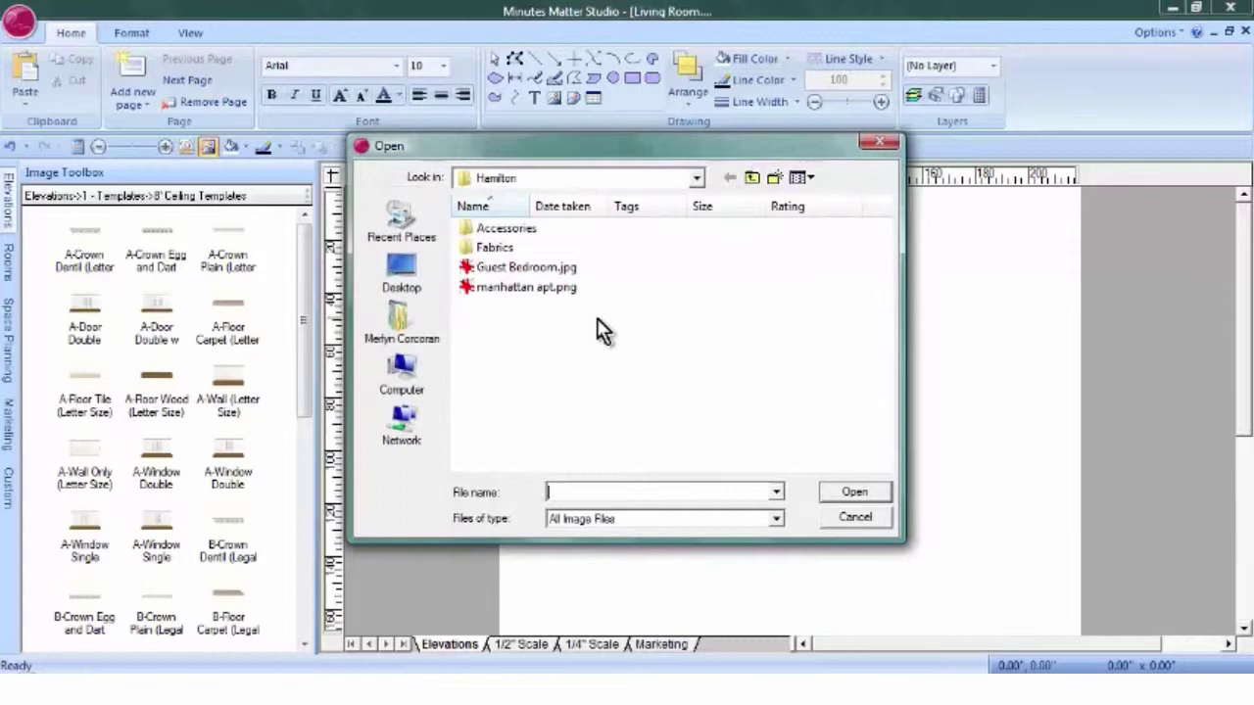
left_click(517, 292)
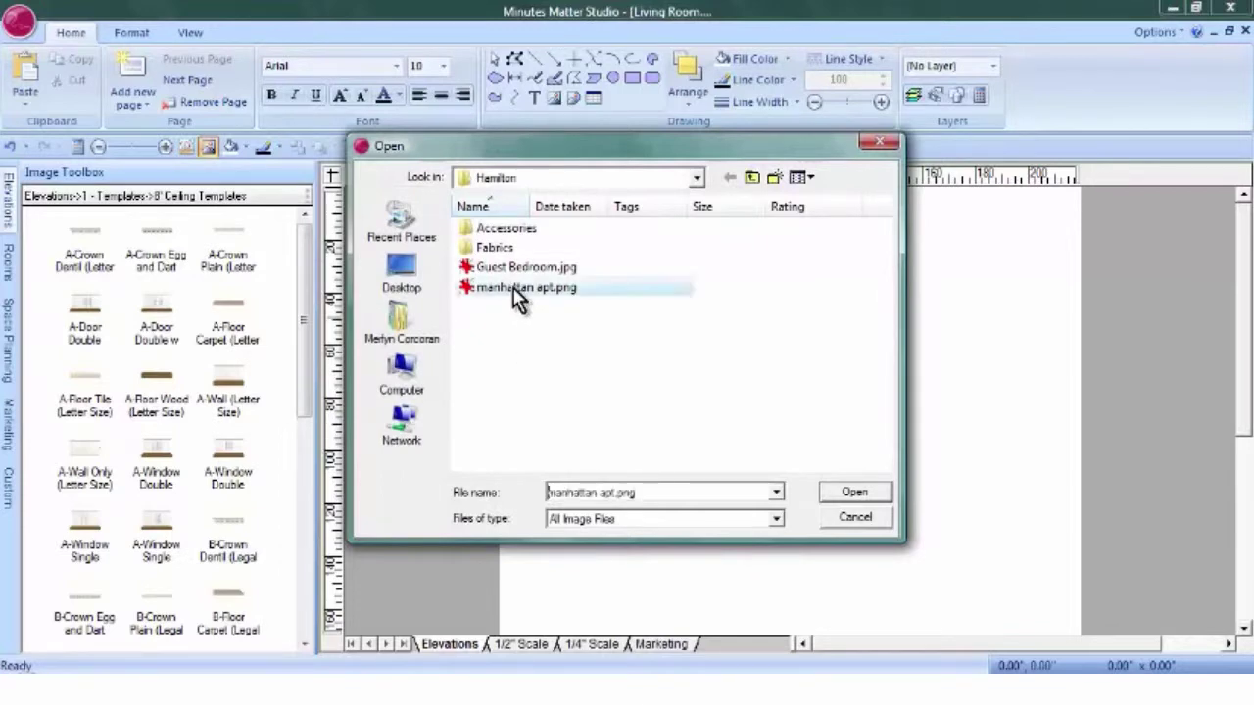
left_click(862, 495)
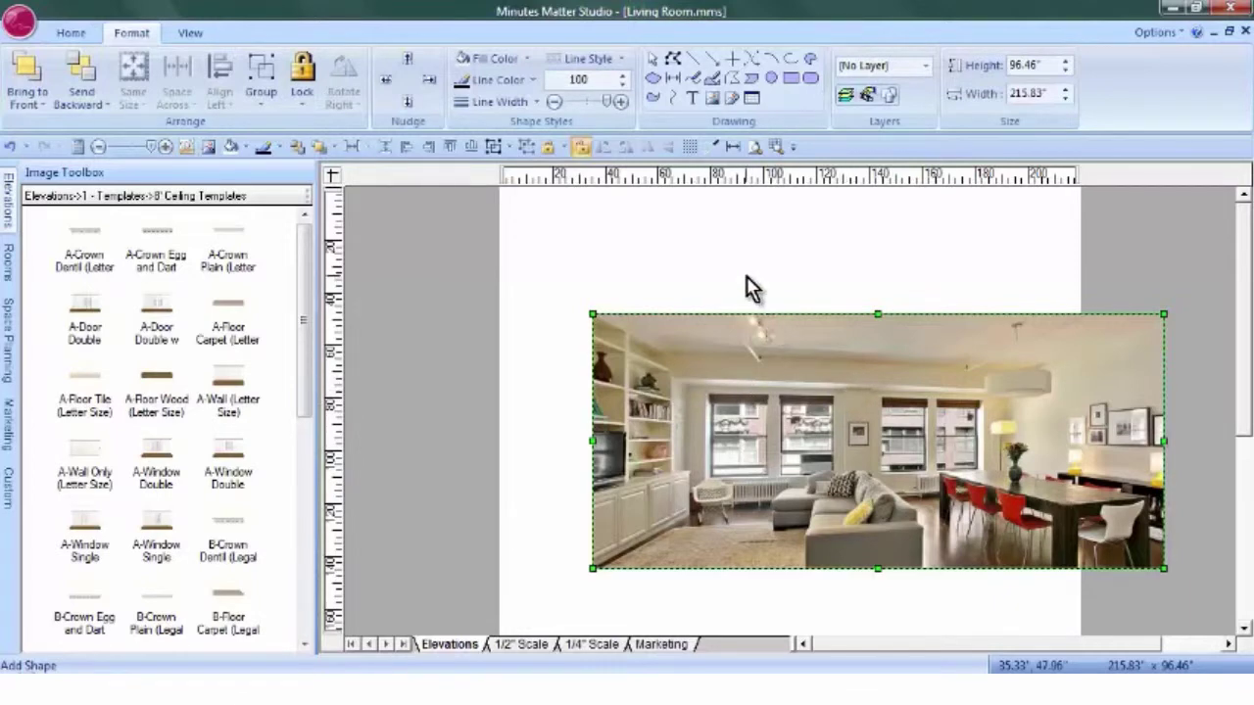
Change the paper size to Legal in Page Setup
left_click(19, 20)
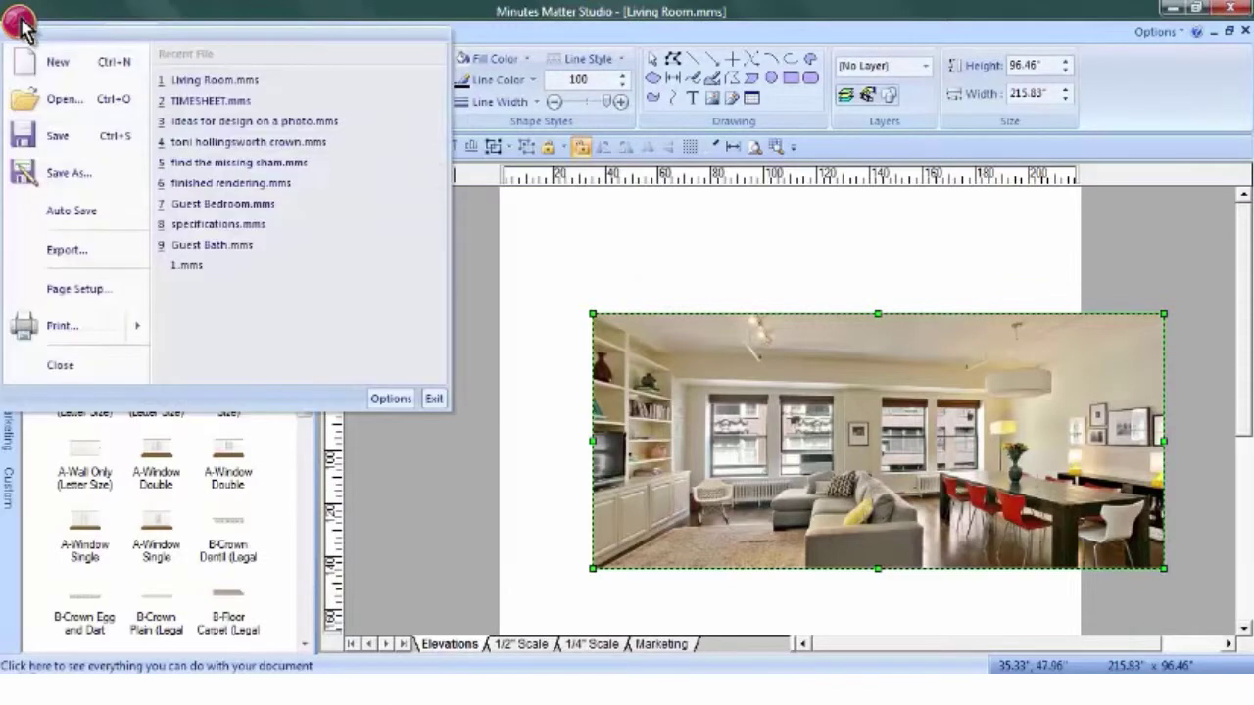
left_click(81, 287)
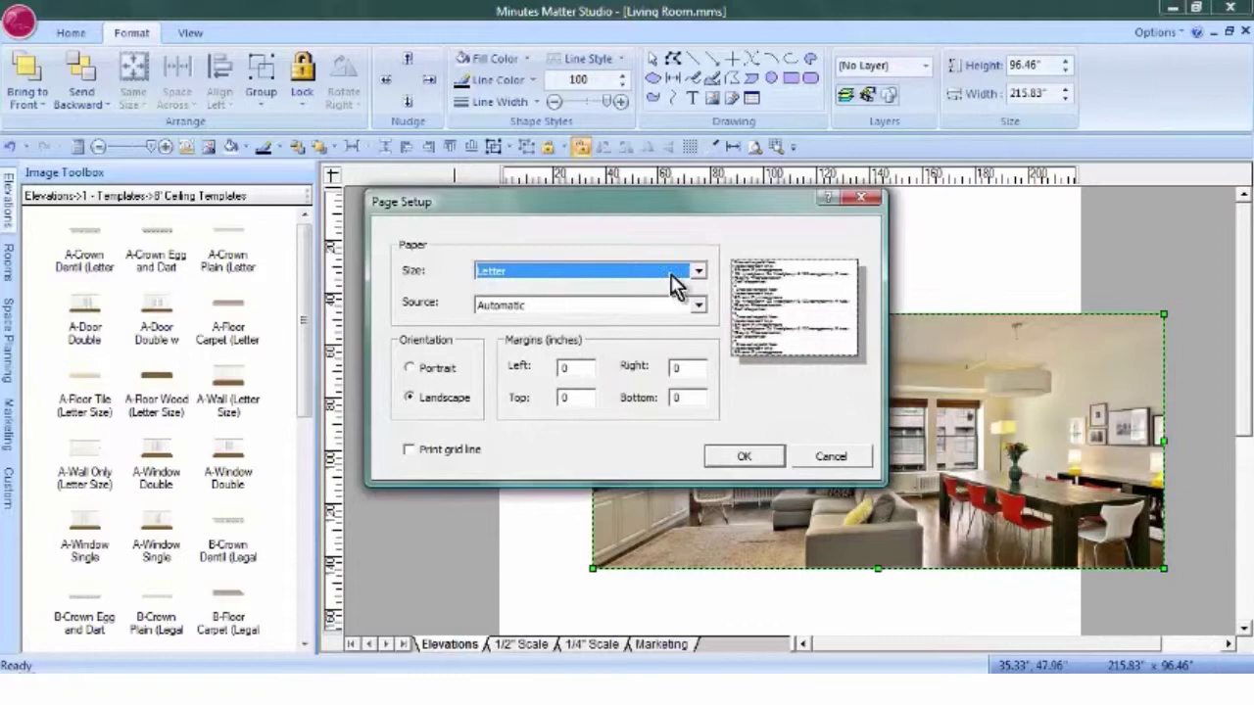
left_click(699, 271)
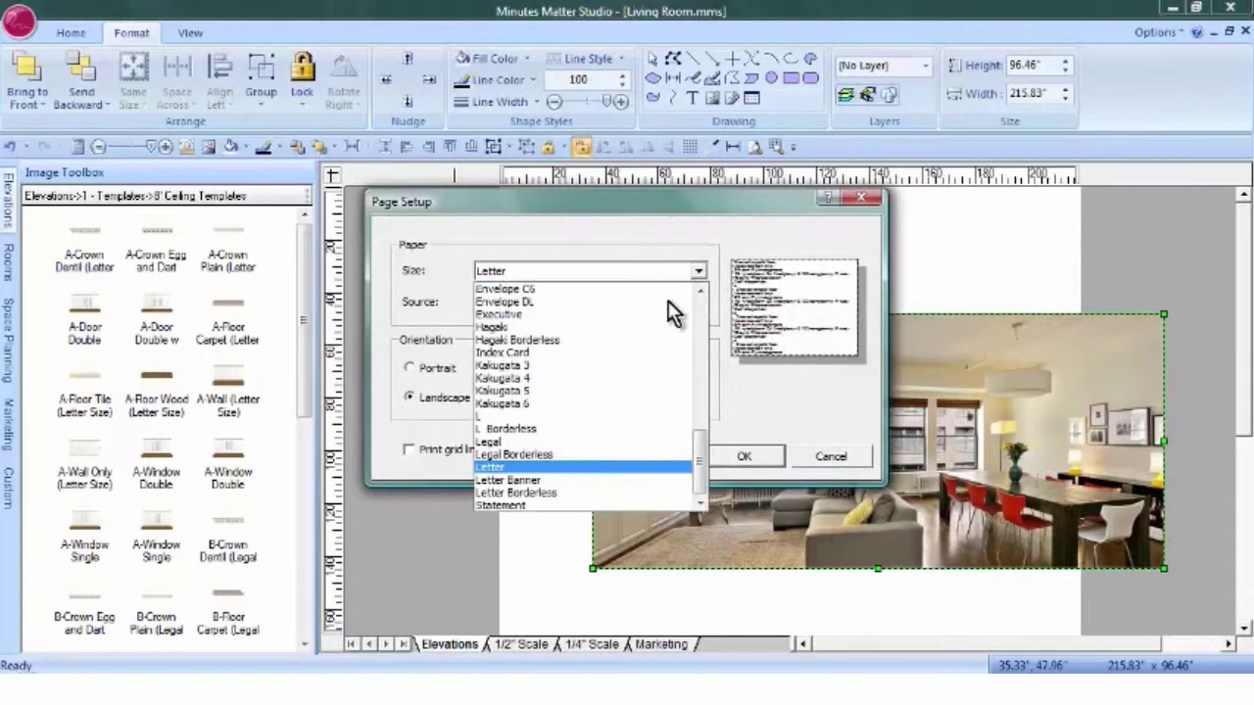
left_click(490, 442)
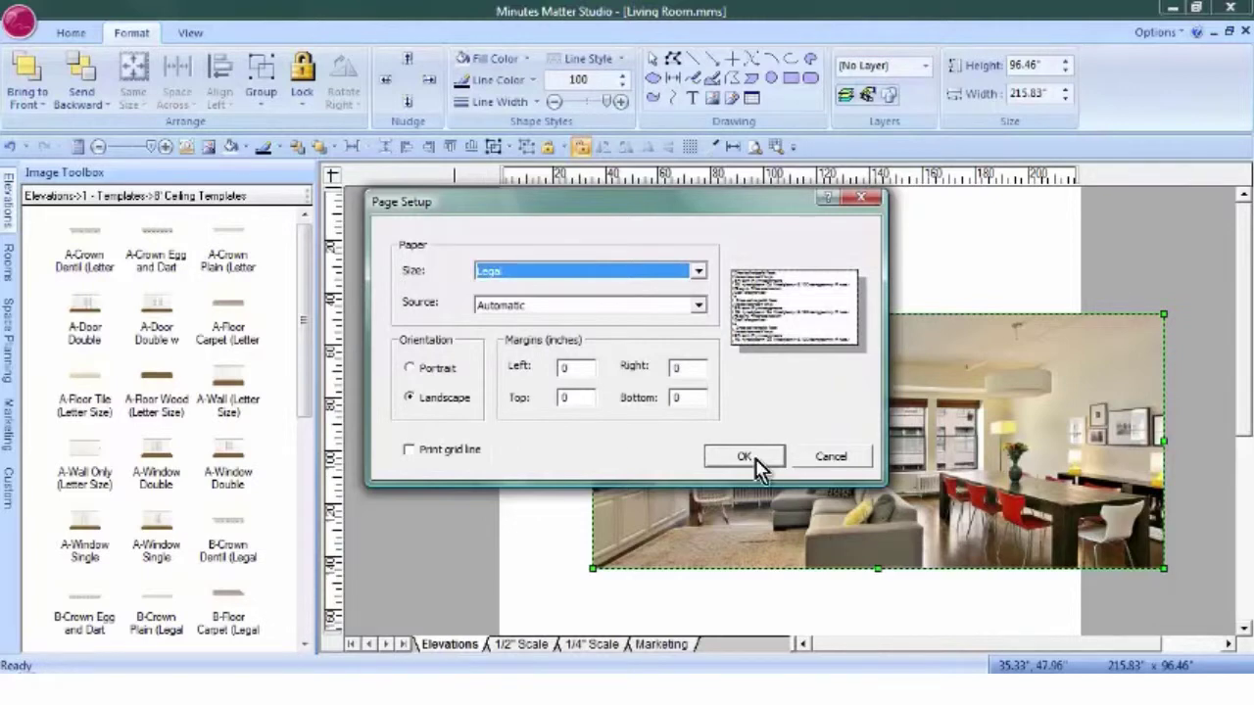
left_click(744, 456)
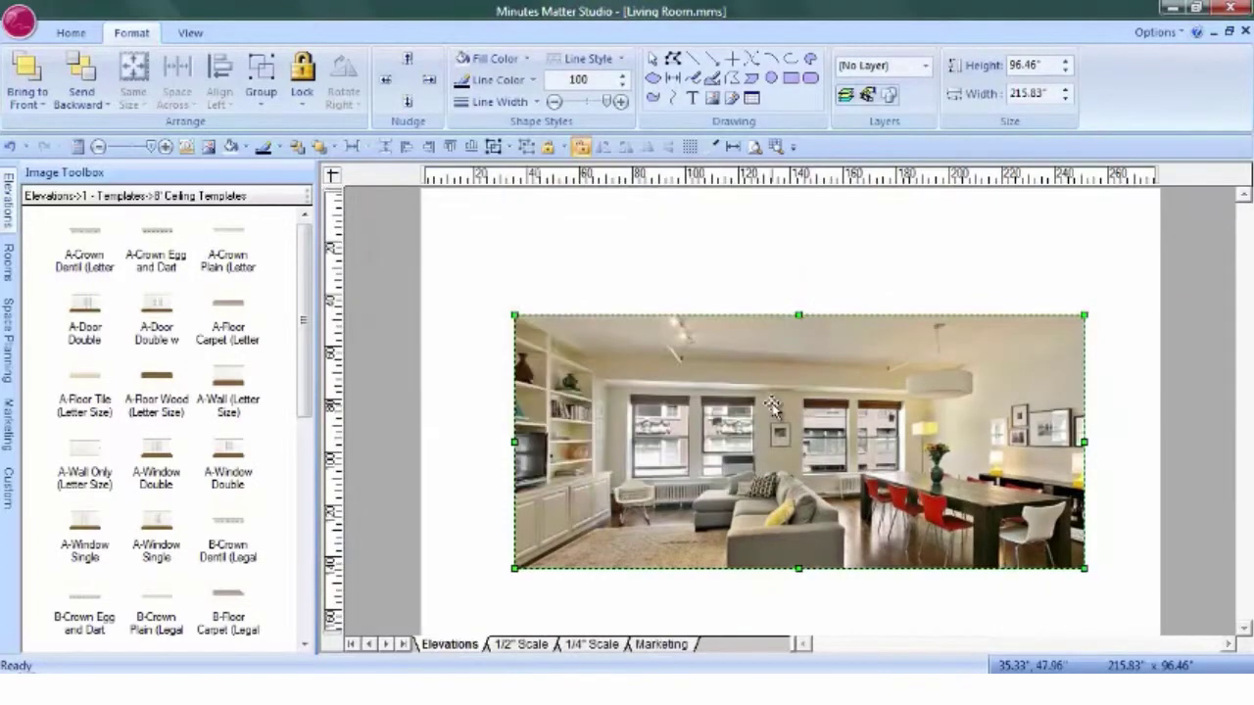
Move the photo toward the top-left and enlarge it to about 258 inches wide
left_click_drag(740, 367, 706, 317)
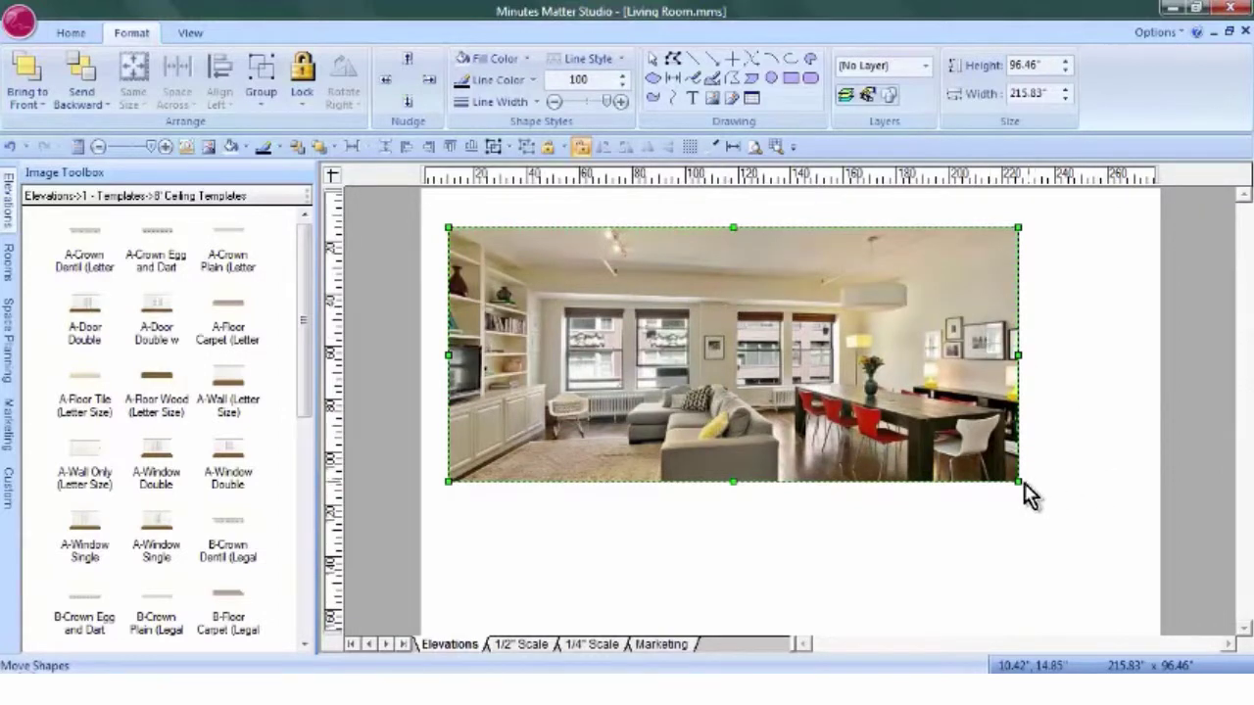
left_click_drag(1019, 480, 1060, 531)
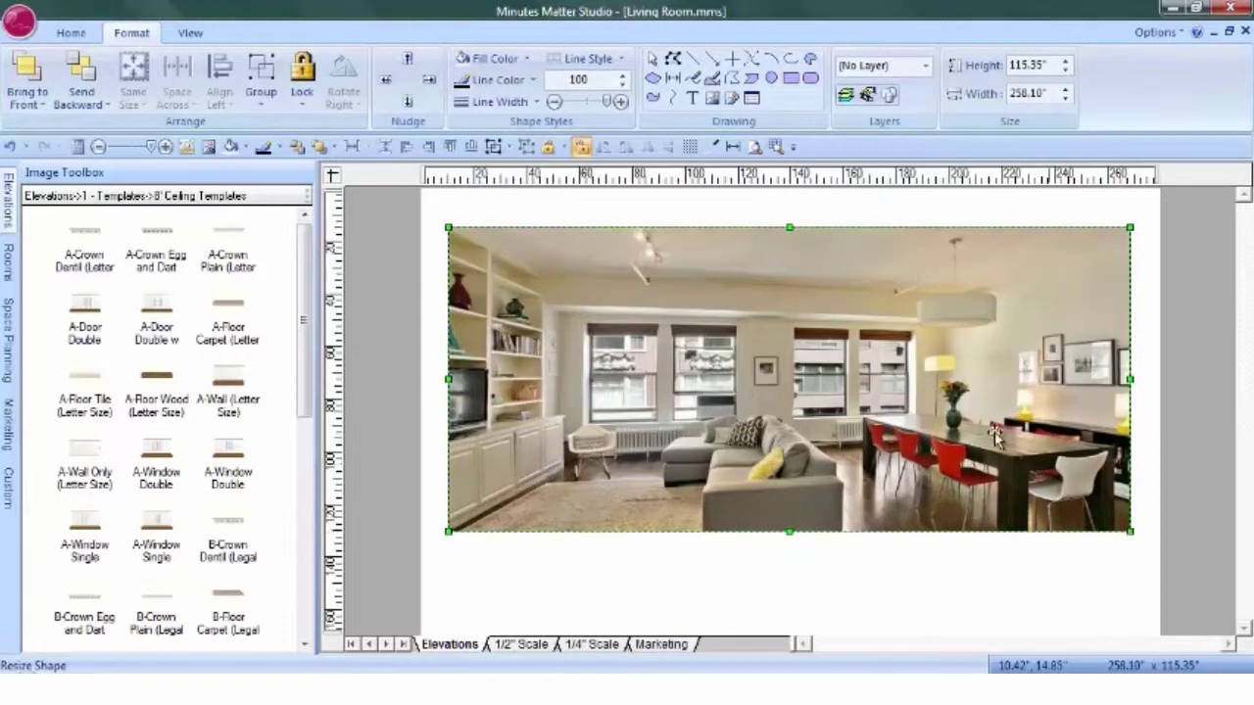
left_click_drag(853, 414, 853, 442)
left_click(1193, 343)
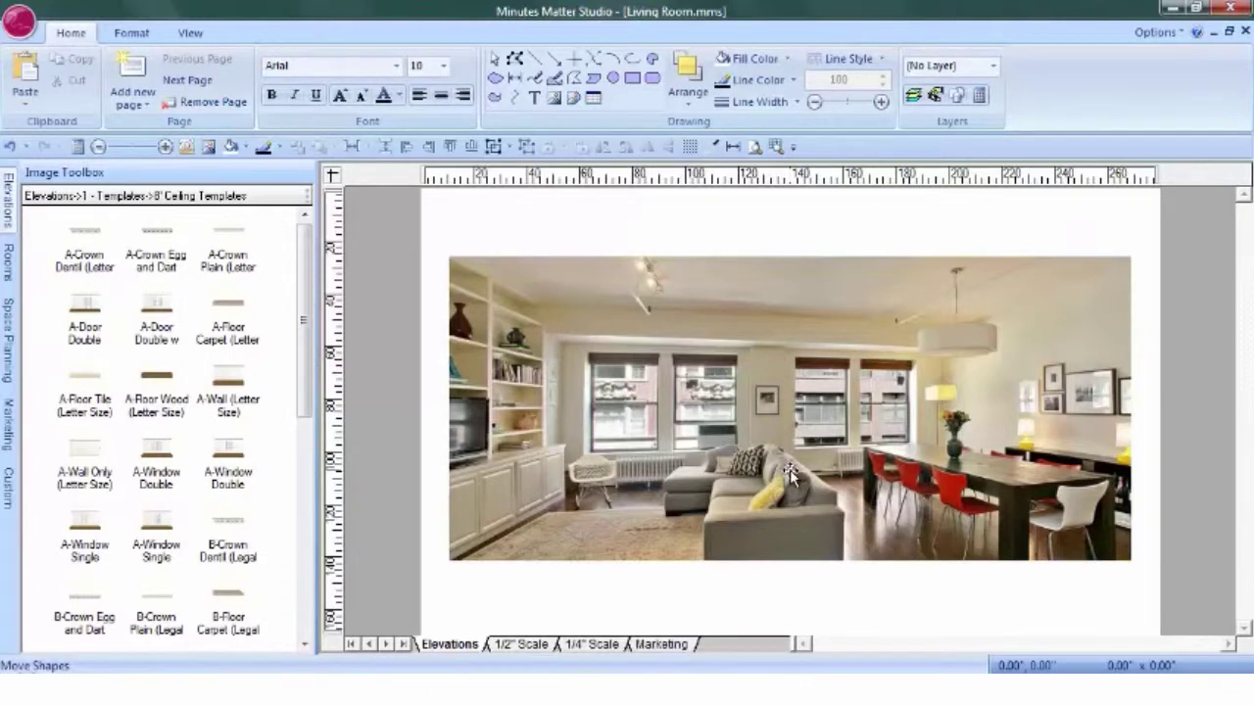
Switch to the Dimension Tool to measure beside the left window
left_click(734, 148)
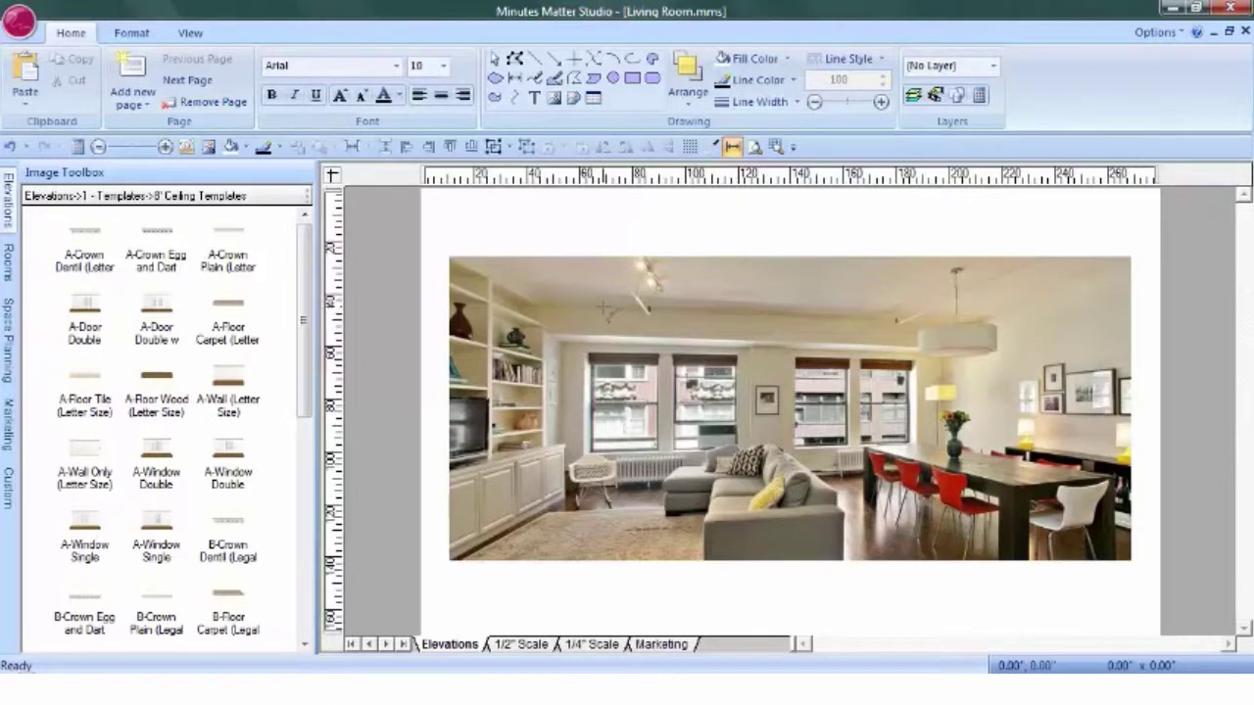
Draw a vertical dimension line beside the left window and verify its 68.06" reading
left_click_drag(605, 309, 621, 487)
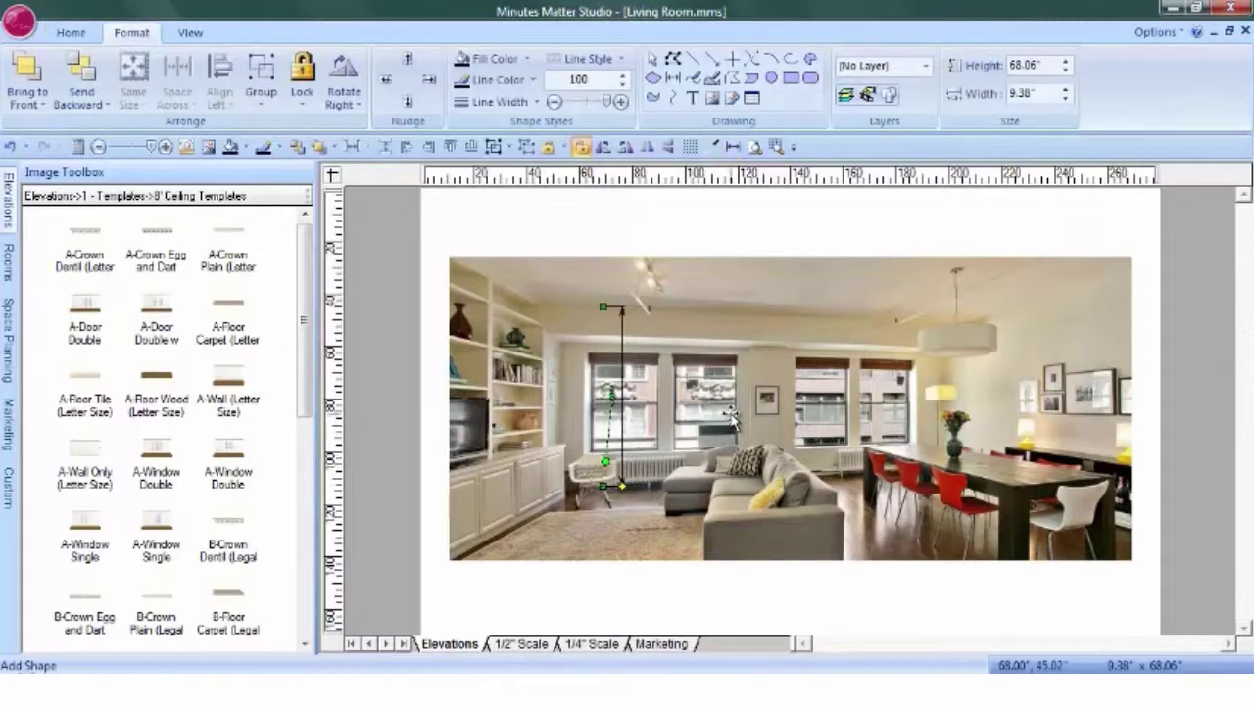
left_click(781, 149)
left_click_drag(587, 380, 646, 430)
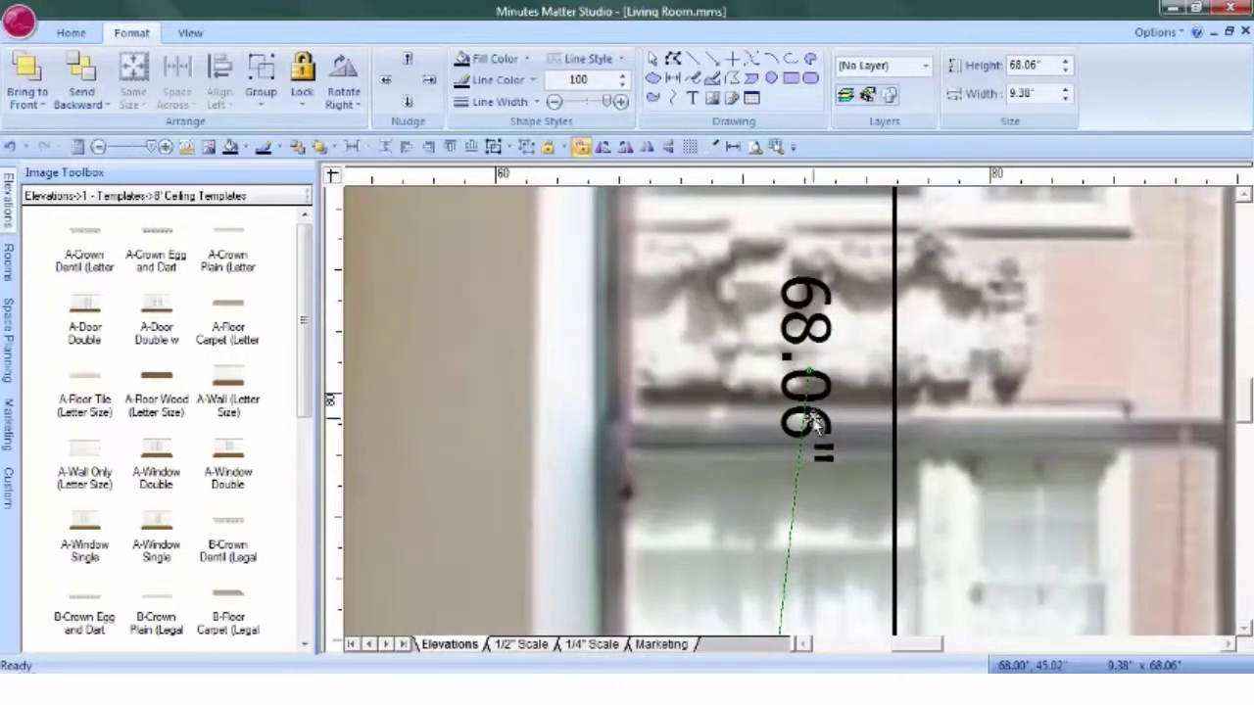
left_click(755, 146)
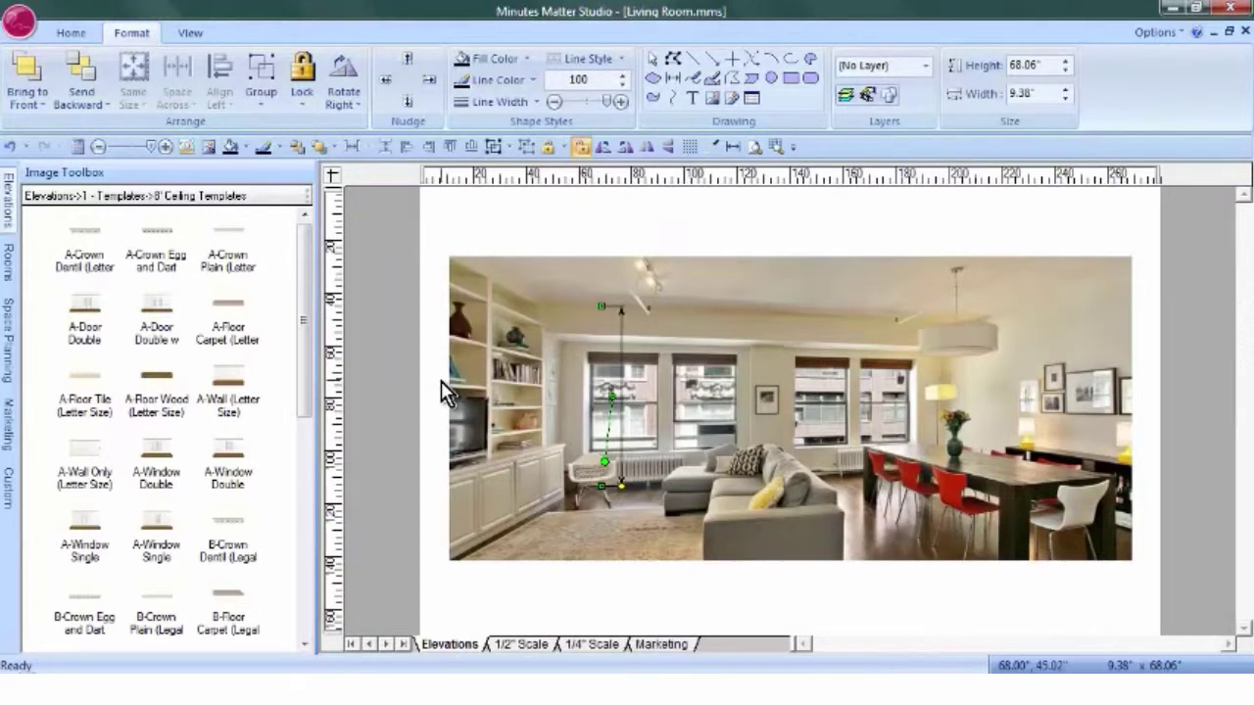
Calibrate the scale with a 95-inch reference line along the dimension, then check the 95.63" label
left_click(187, 147)
key("Escape")
mouse_move(601, 307)
left_mouse_down()
mouse_move(600, 486)
mouse_move(620, 486)
left_mouse_up()
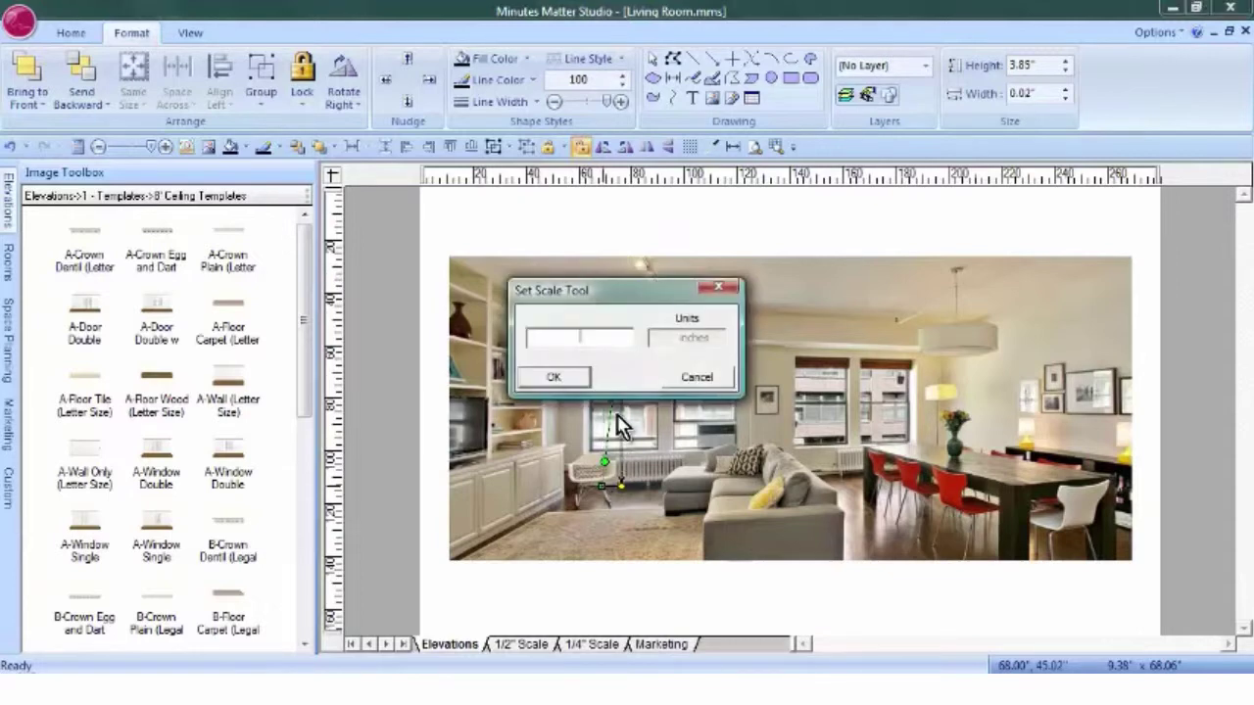
left_click(579, 336)
type("95")
left_click(556, 377)
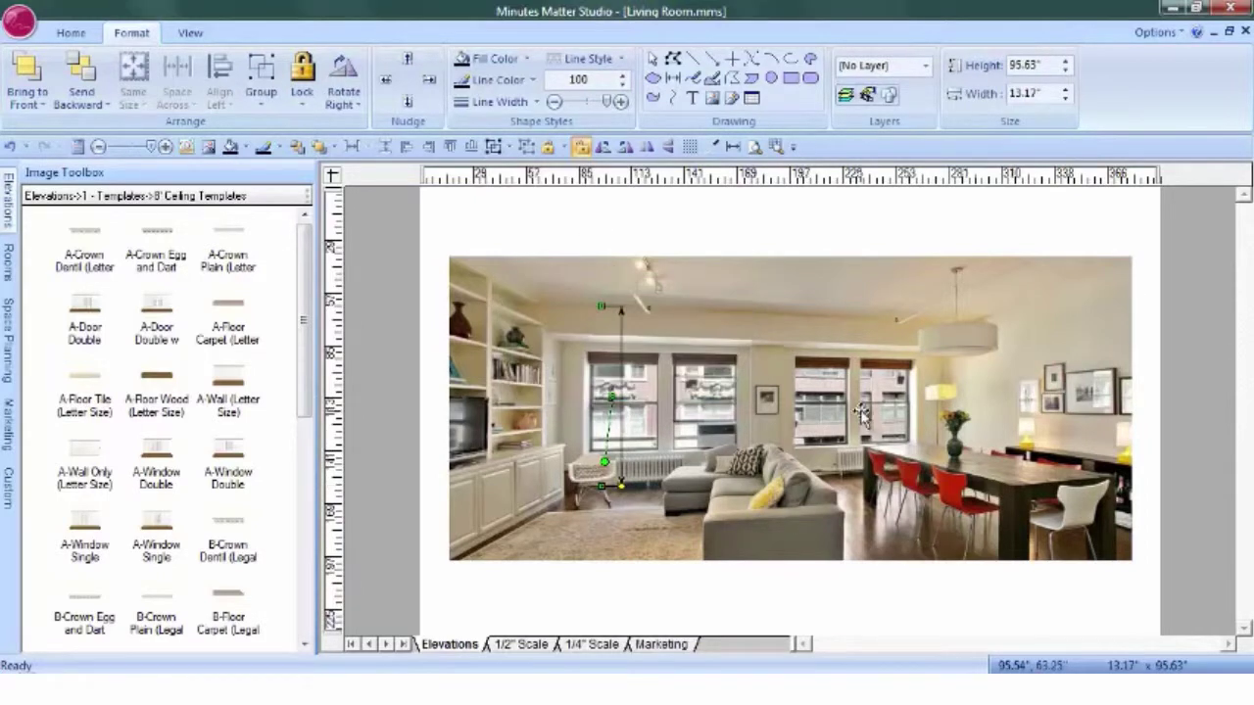
left_click(774, 146)
left_click_drag(597, 367, 750, 421)
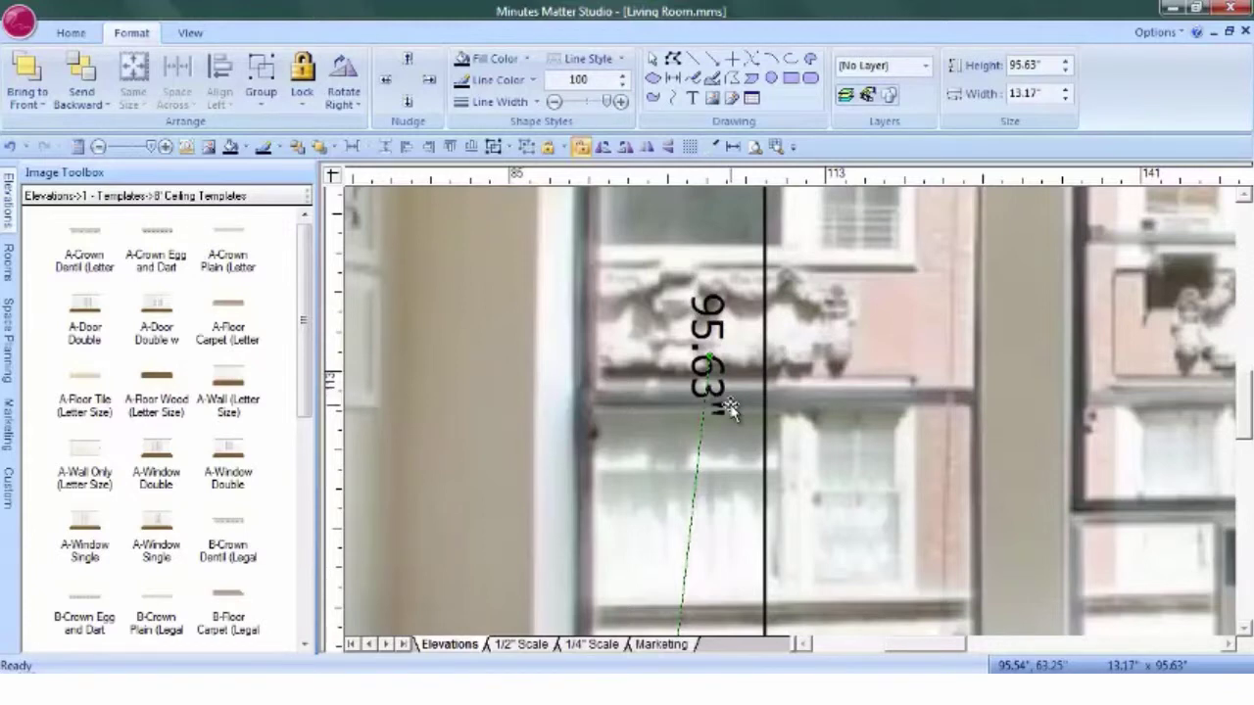
left_click(756, 147)
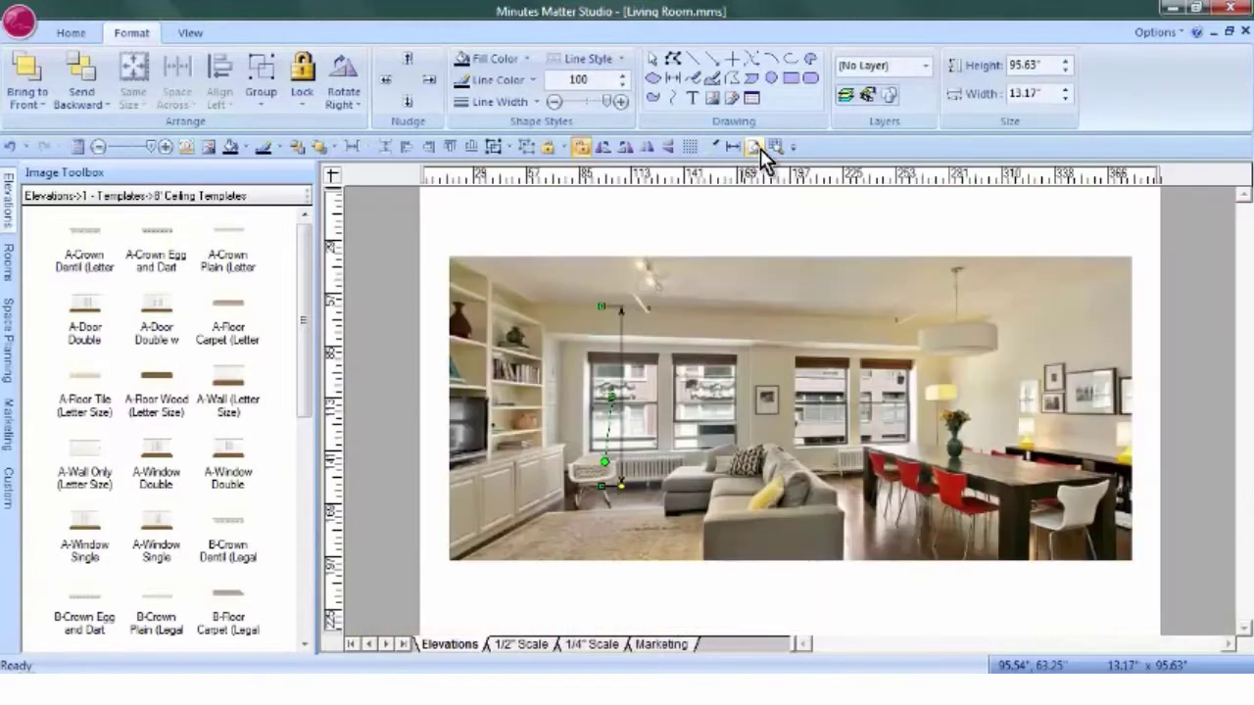
Set the drawing scale's world distance to 20 inches and zoom in on the dimension line
left_click(190, 35)
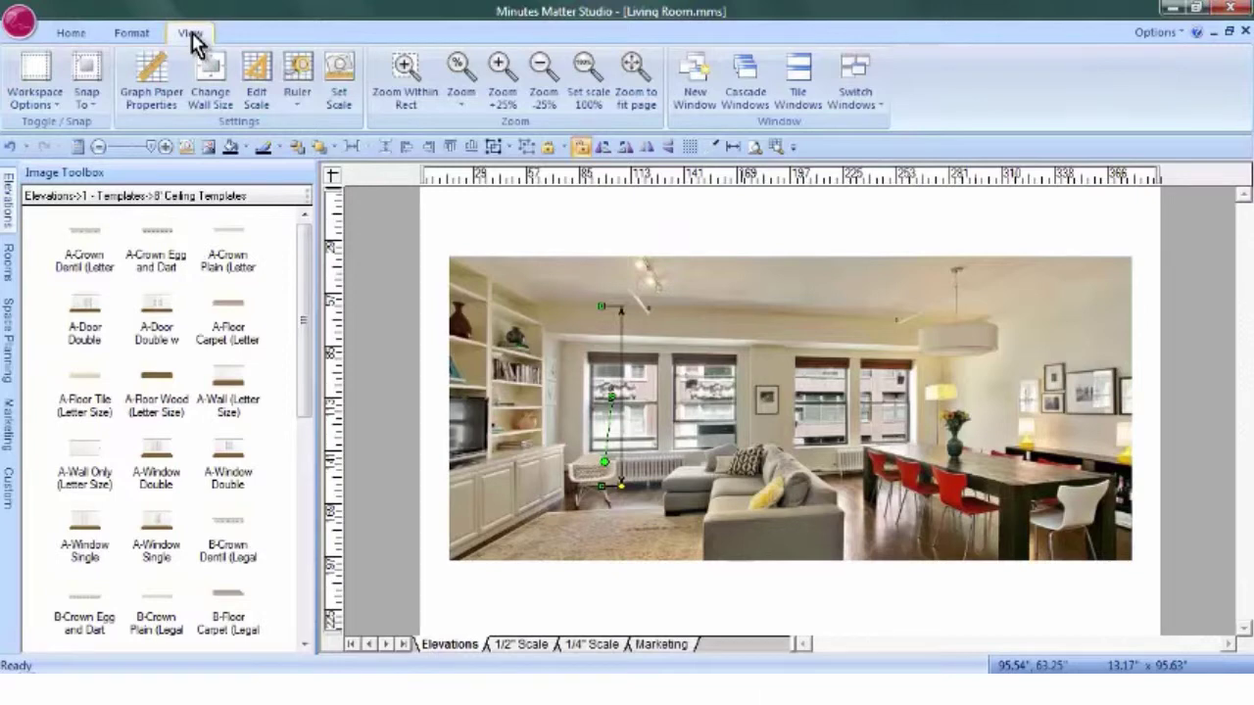
left_click(257, 72)
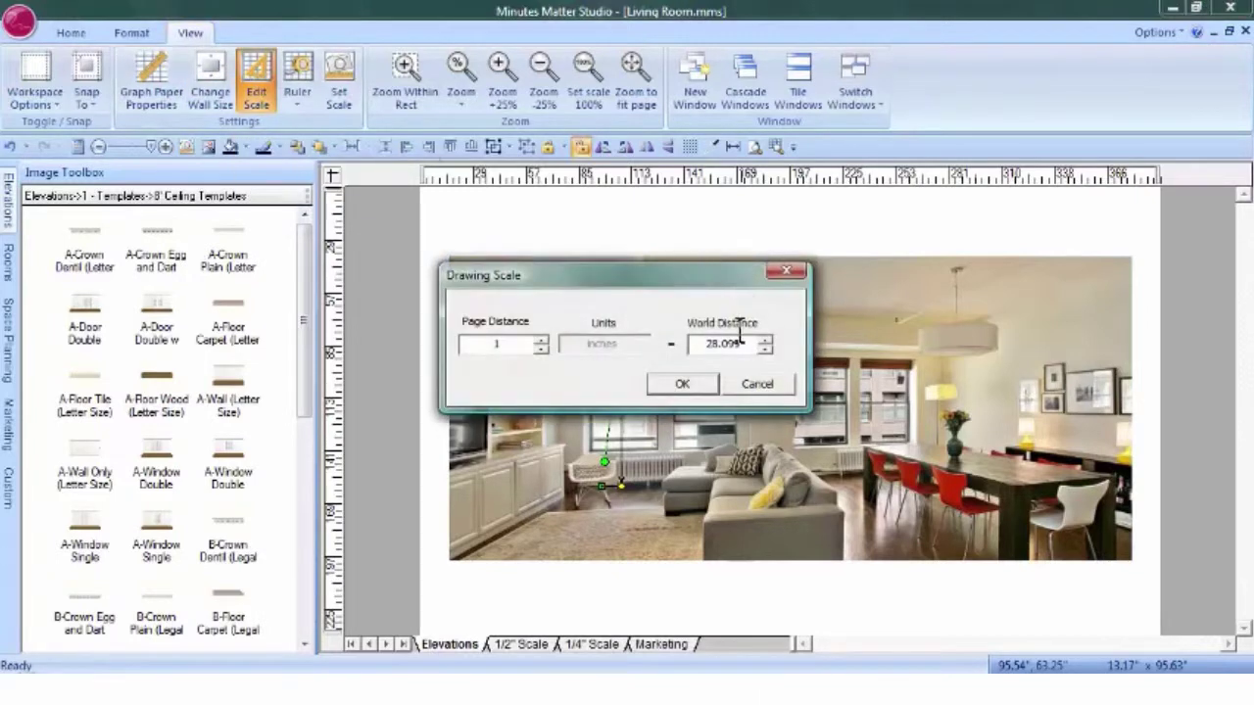
left_click_drag(745, 344, 656, 343)
type("20")
left_click(683, 385)
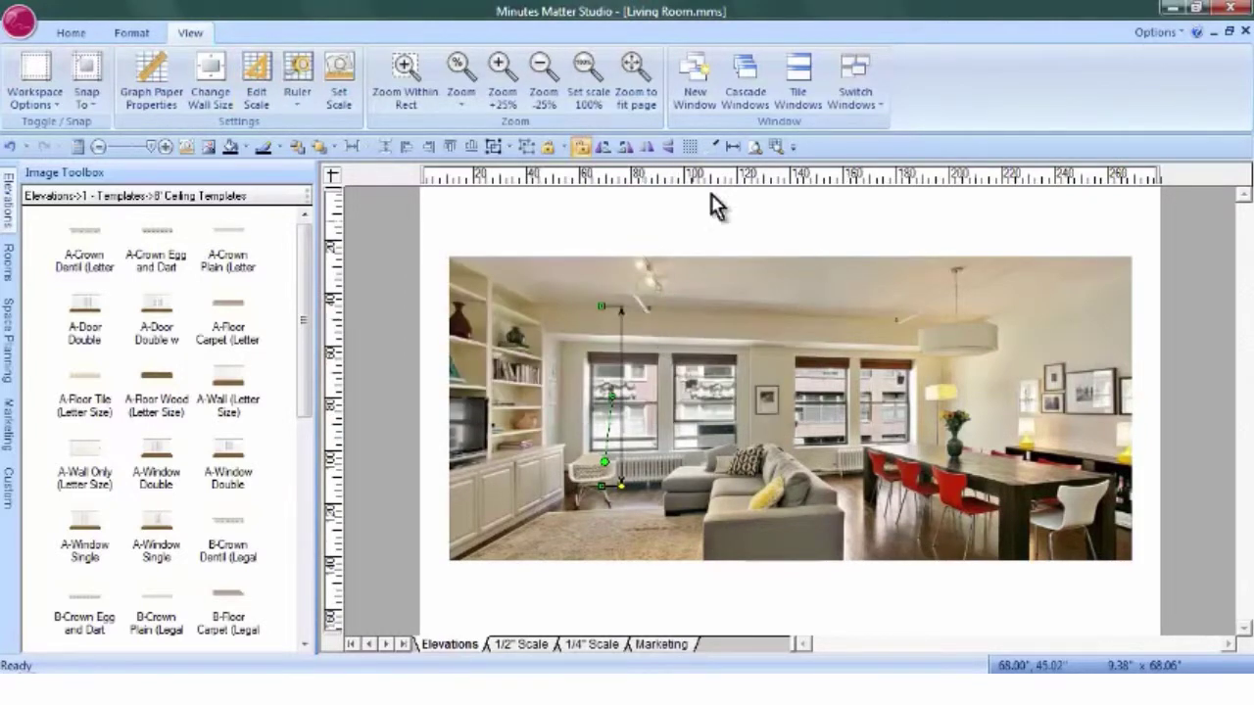
left_click(774, 147)
left_click_drag(576, 294, 656, 512)
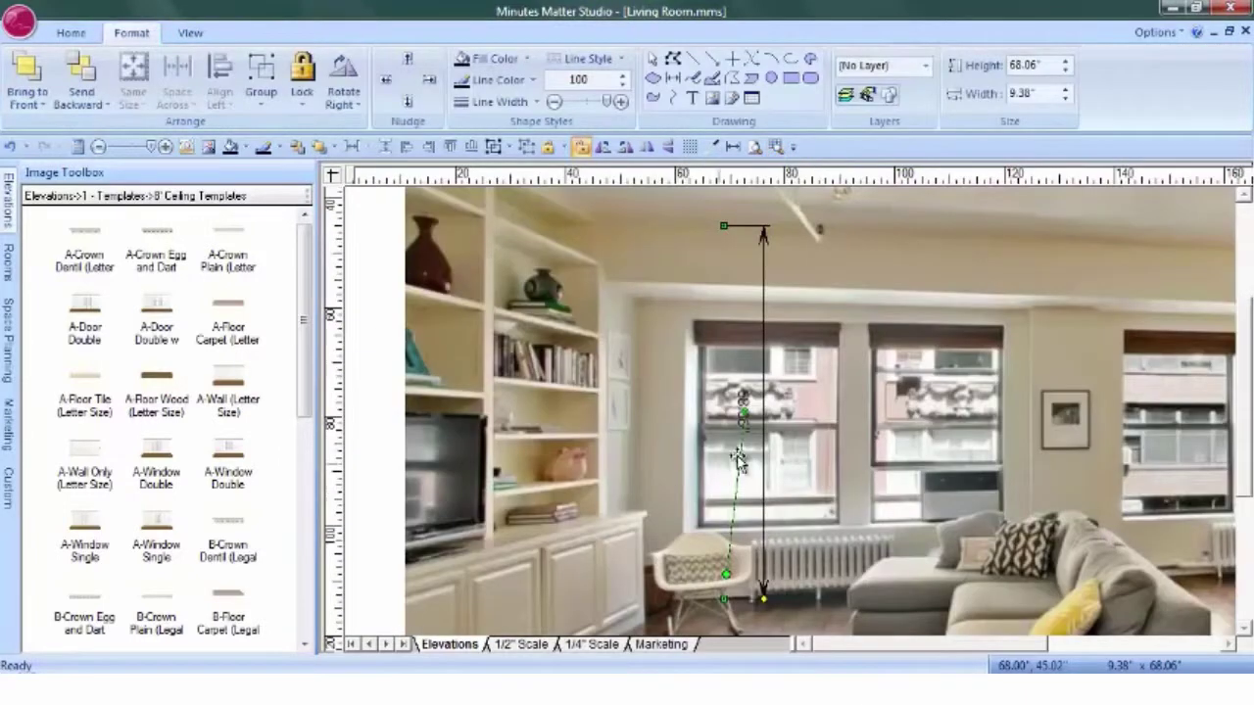
Re-scale the photo from a ceiling-to-floor reference line so the dimension reads 95.92"
left_click(186, 146)
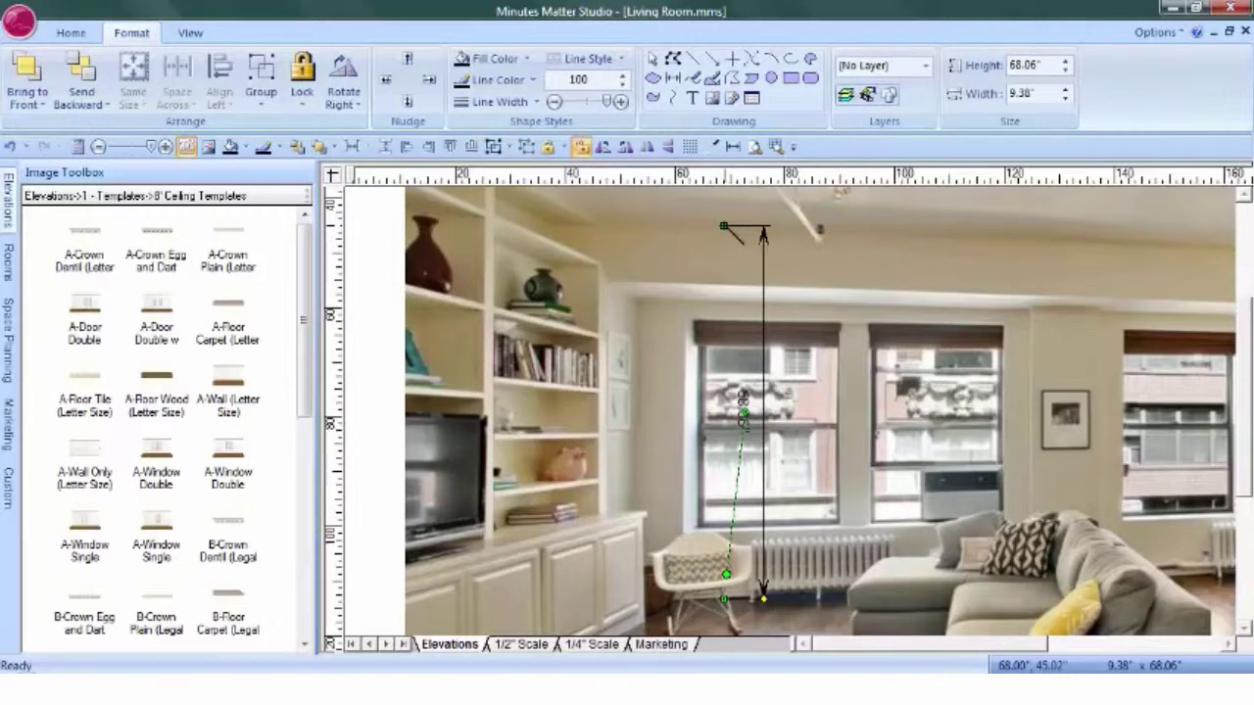
left_click_drag(723, 226, 724, 599)
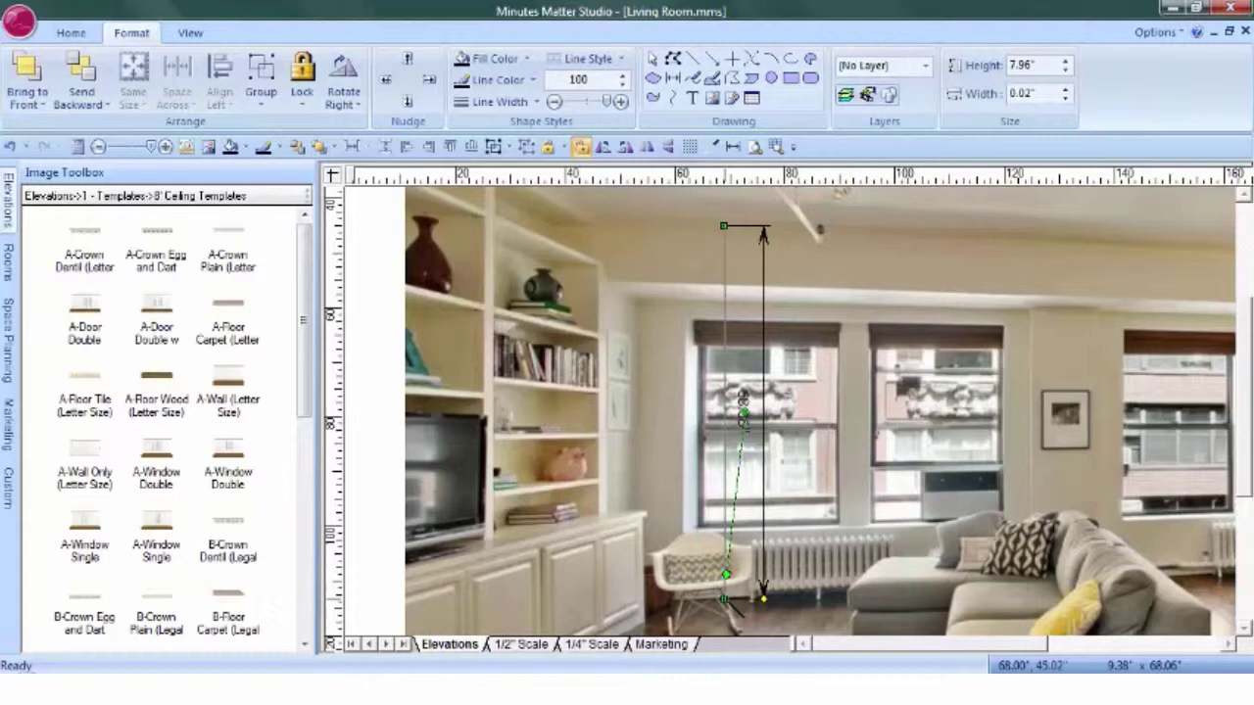
left_click_drag(725, 599, 725, 600)
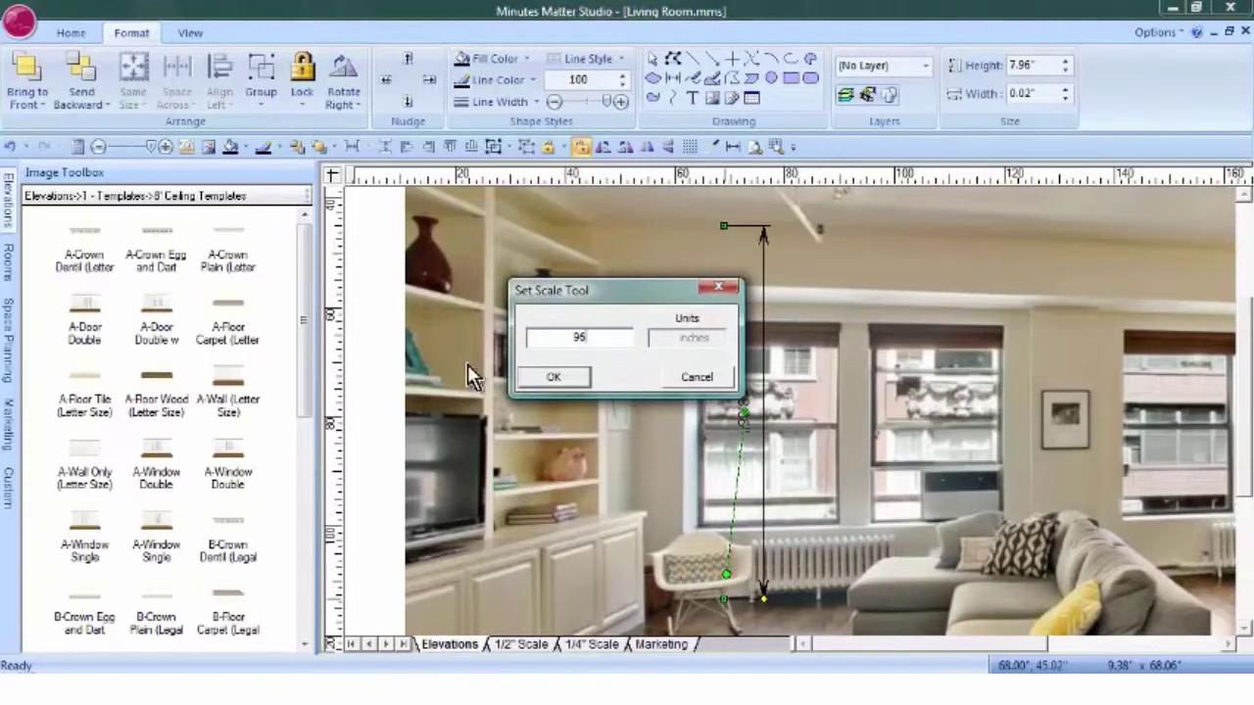
left_click(530, 382)
left_click(860, 414)
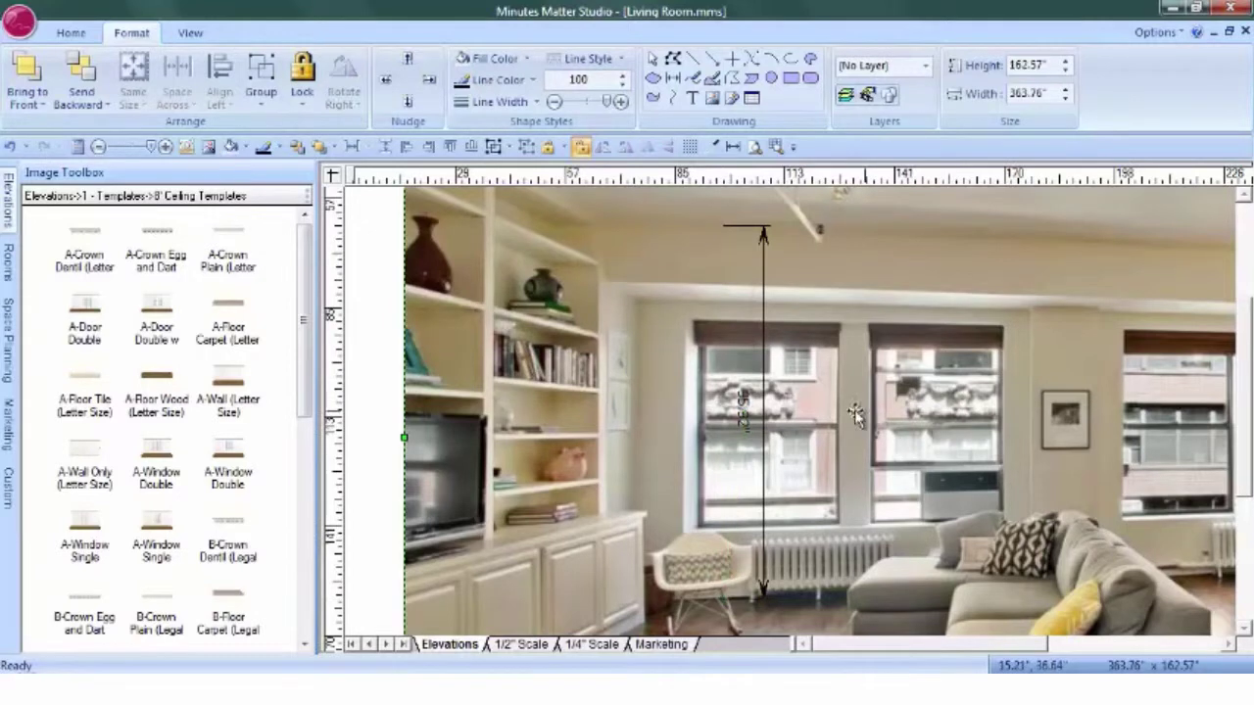
left_click(775, 146)
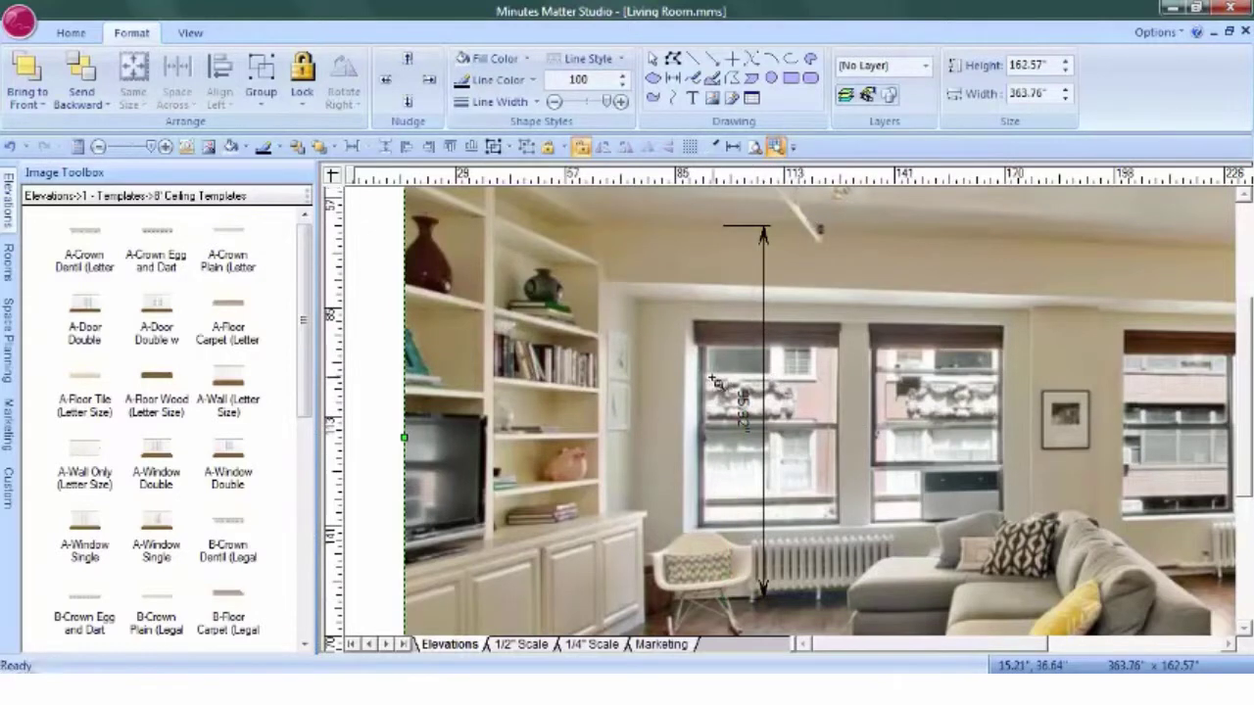
left_click_drag(718, 382, 786, 468)
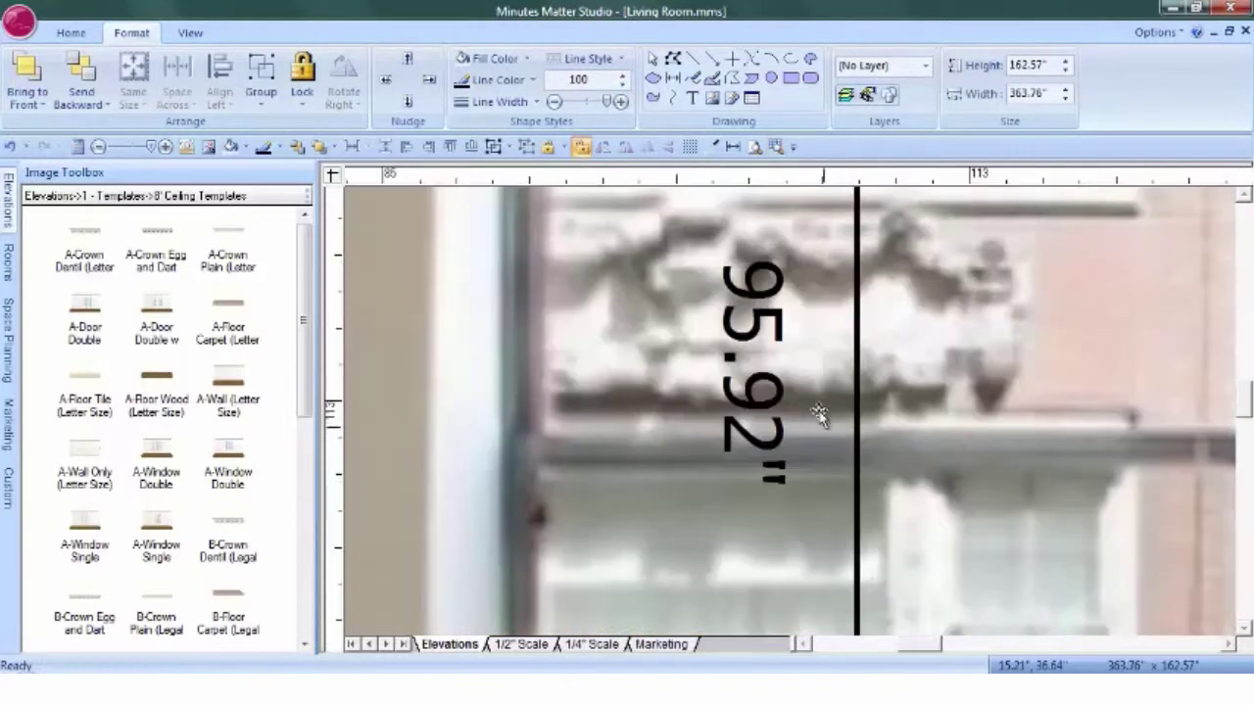
left_click(754, 146)
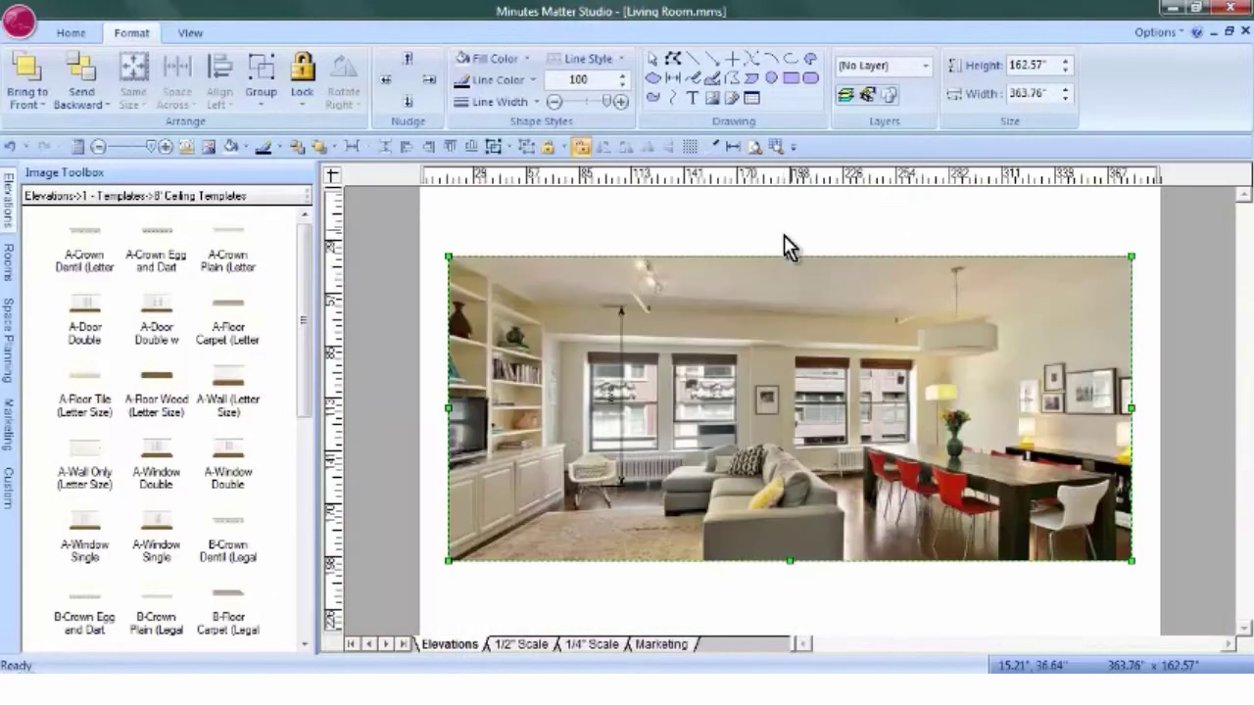
Delete the 95.92" vertical dimension line from the photo
left_click(622, 316)
right_click(625, 314)
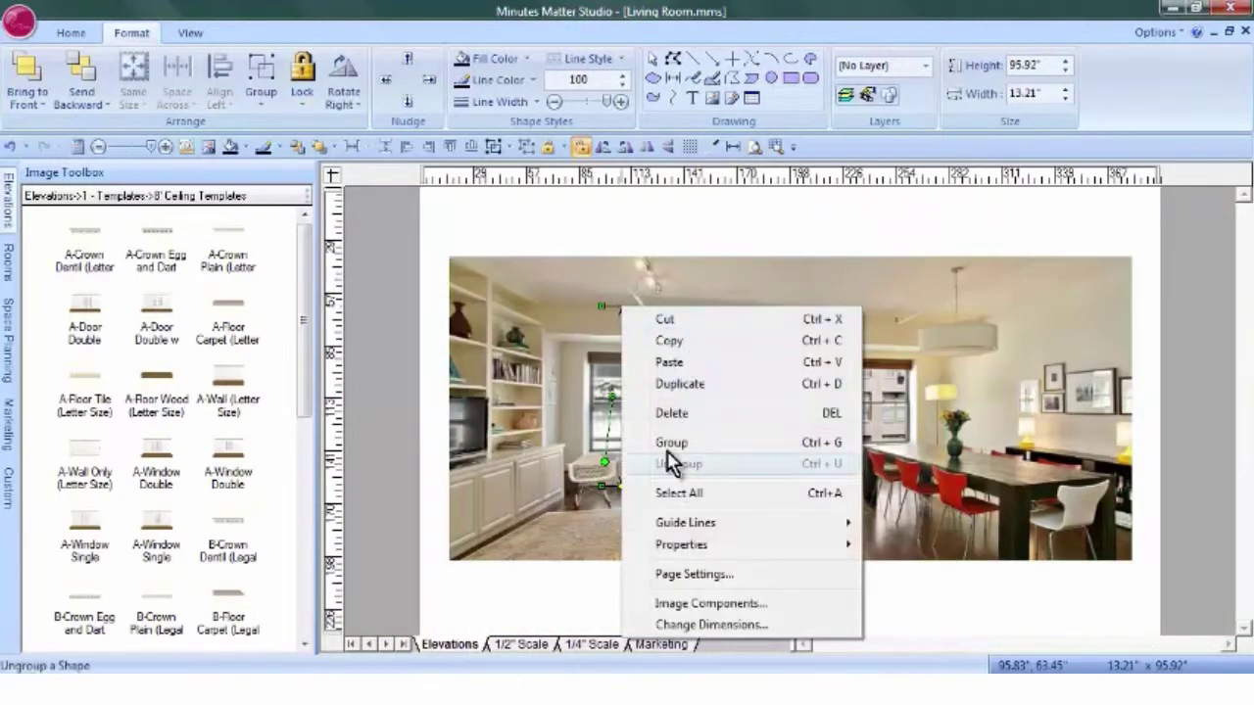
left_click(668, 410)
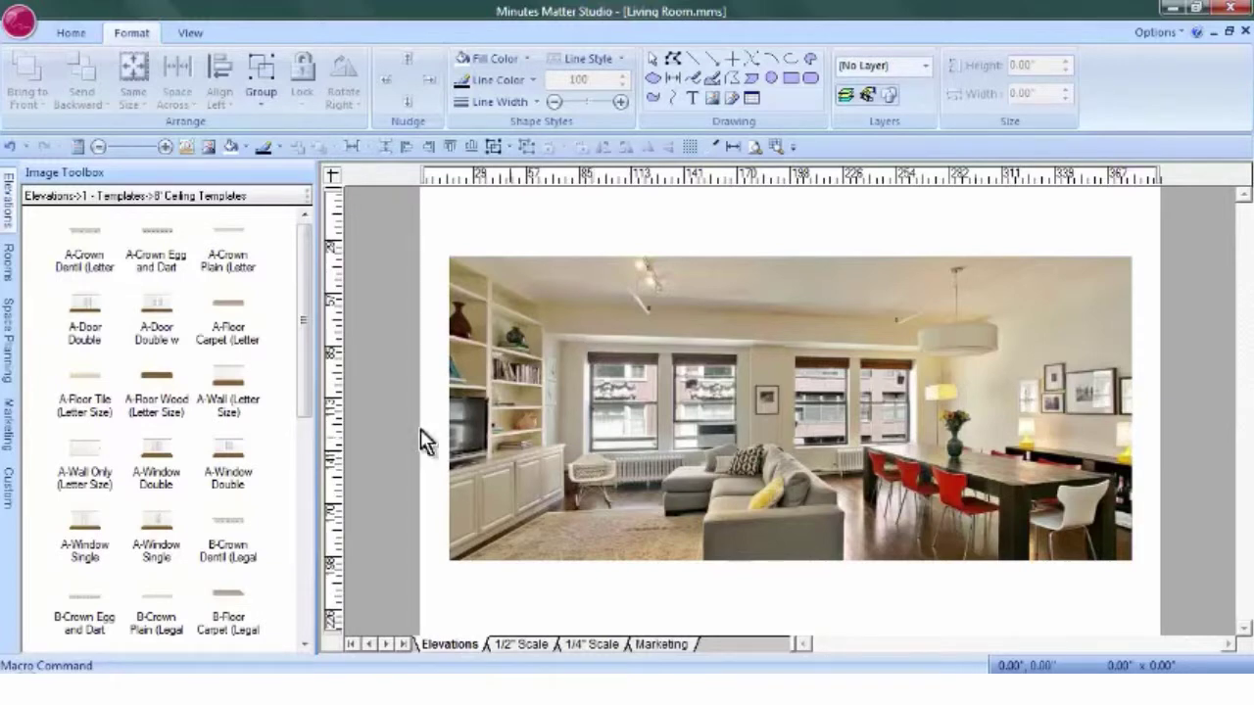
left_click(386, 415)
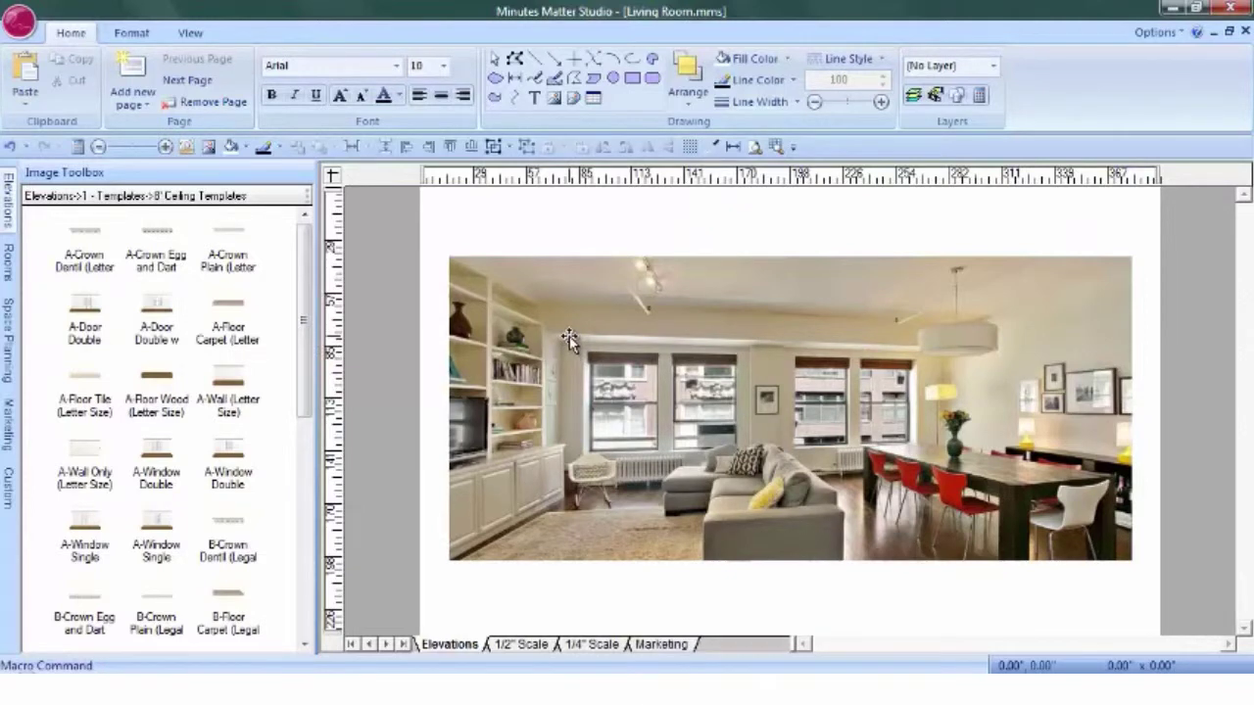
Place a Grommet 1 (Plain) pair from 6a - Draperies > Tailored Heading over the windows
left_click(7, 208)
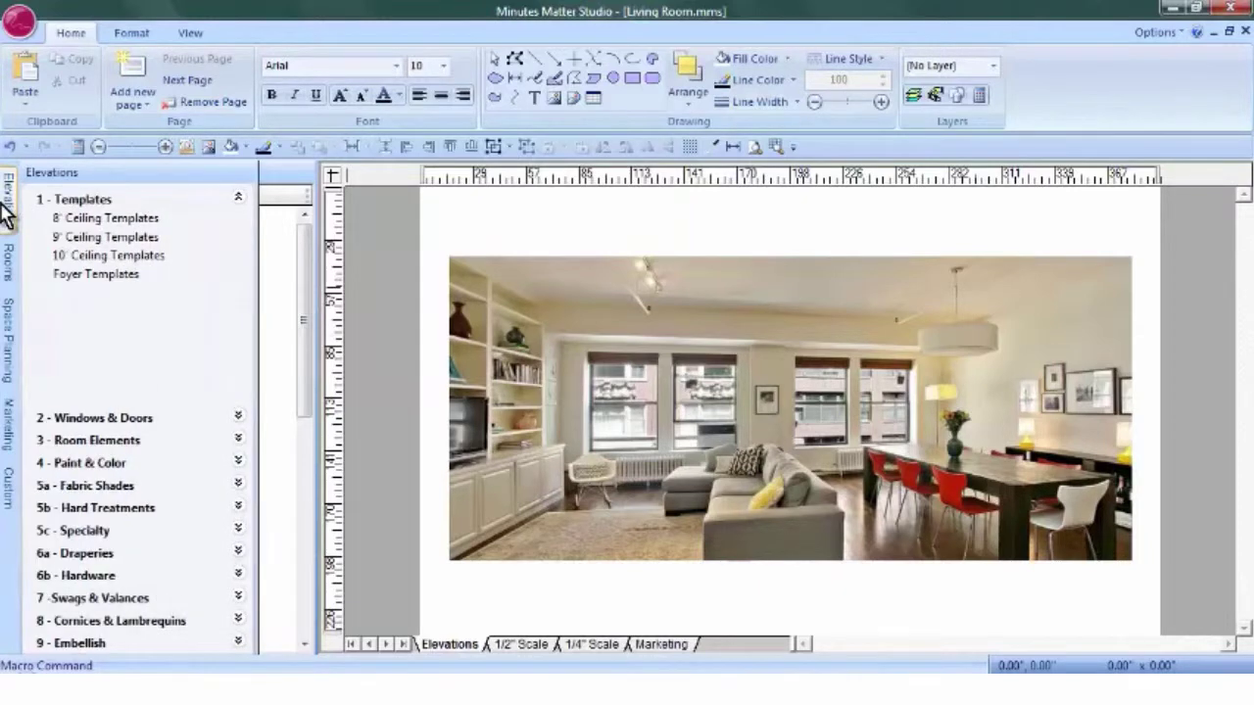
left_click(93, 555)
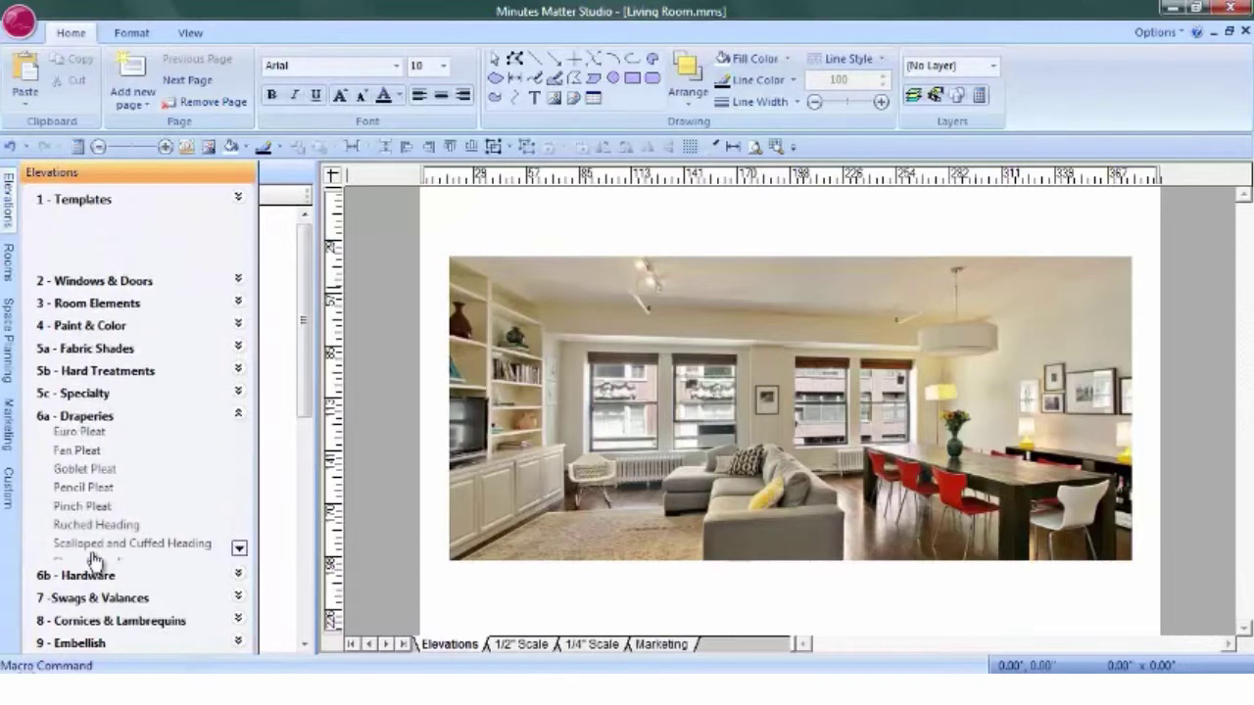
left_click(240, 551)
left_click(240, 551)
left_click(240, 552)
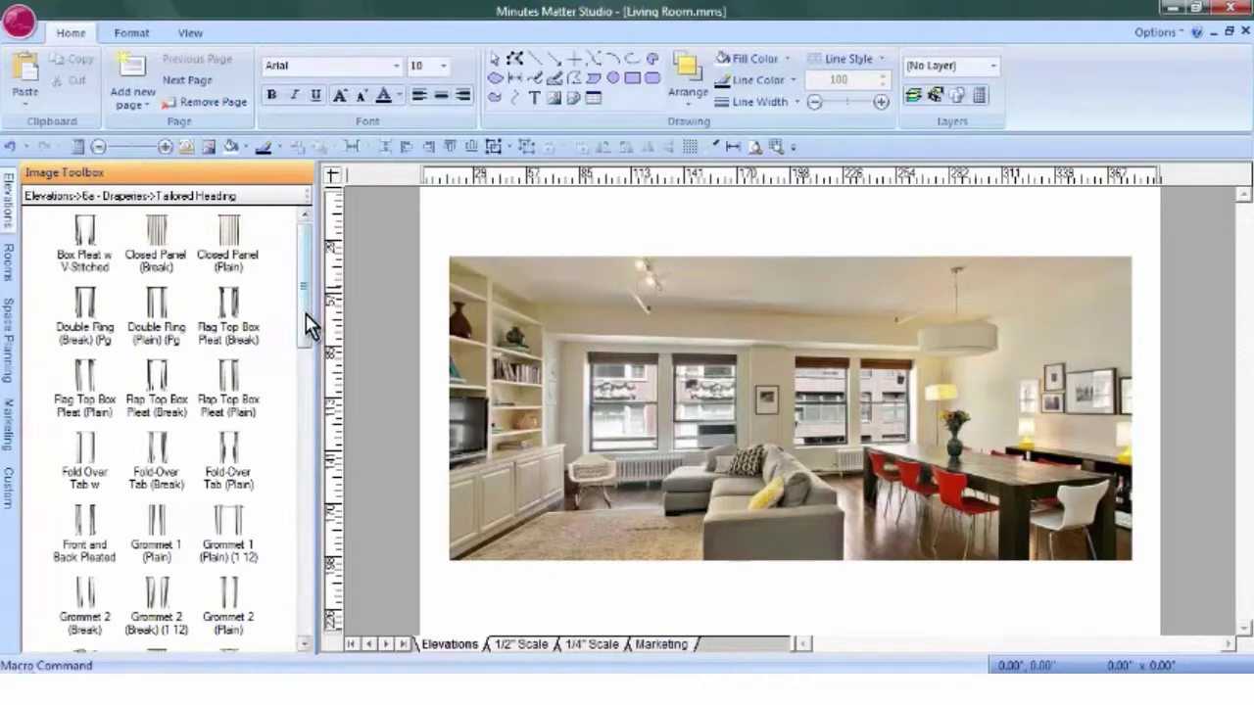
left_click_drag(306, 313, 304, 351)
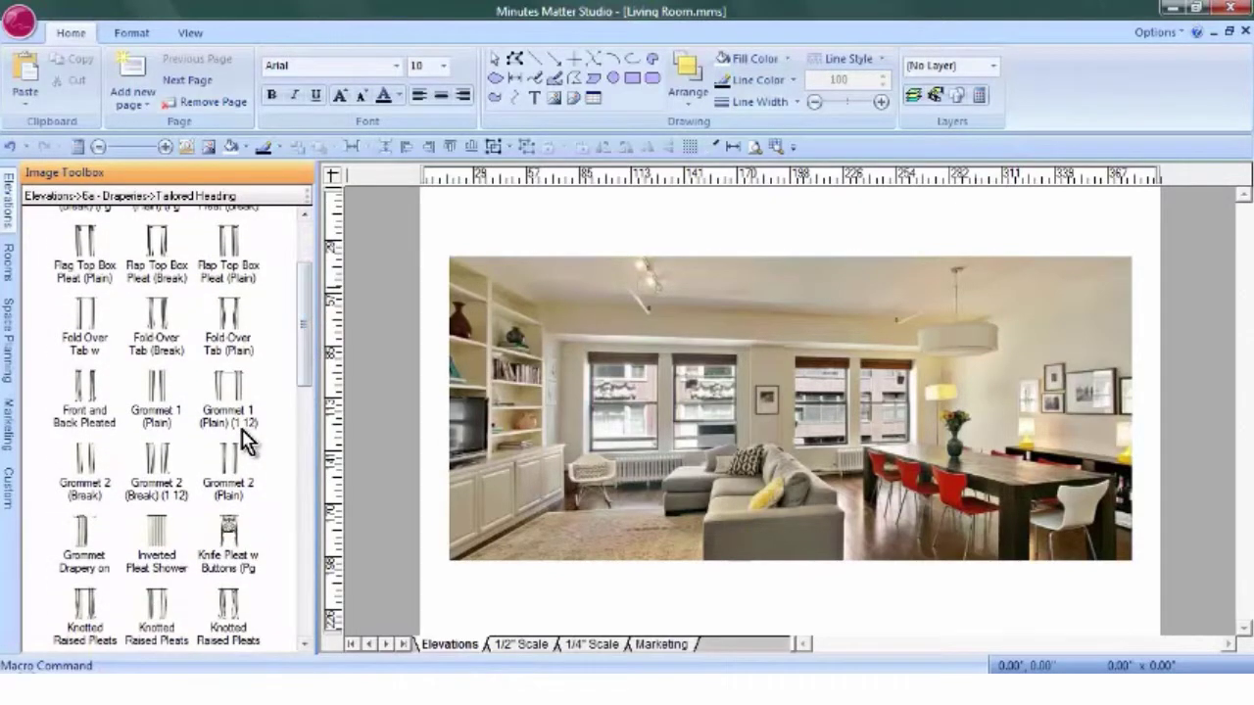
mouse_move(245, 440)
left_click_drag(241, 405, 525, 341)
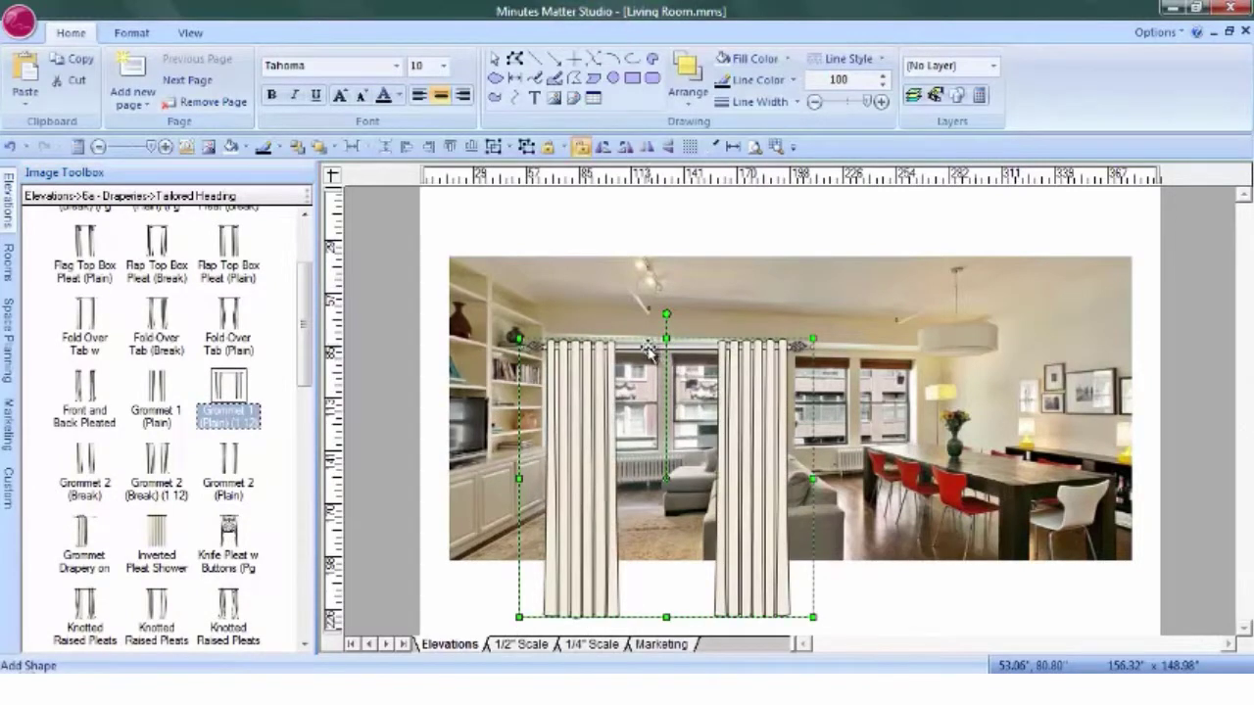
Delete the drapery's top heading rod
left_click(650, 351)
right_click(655, 353)
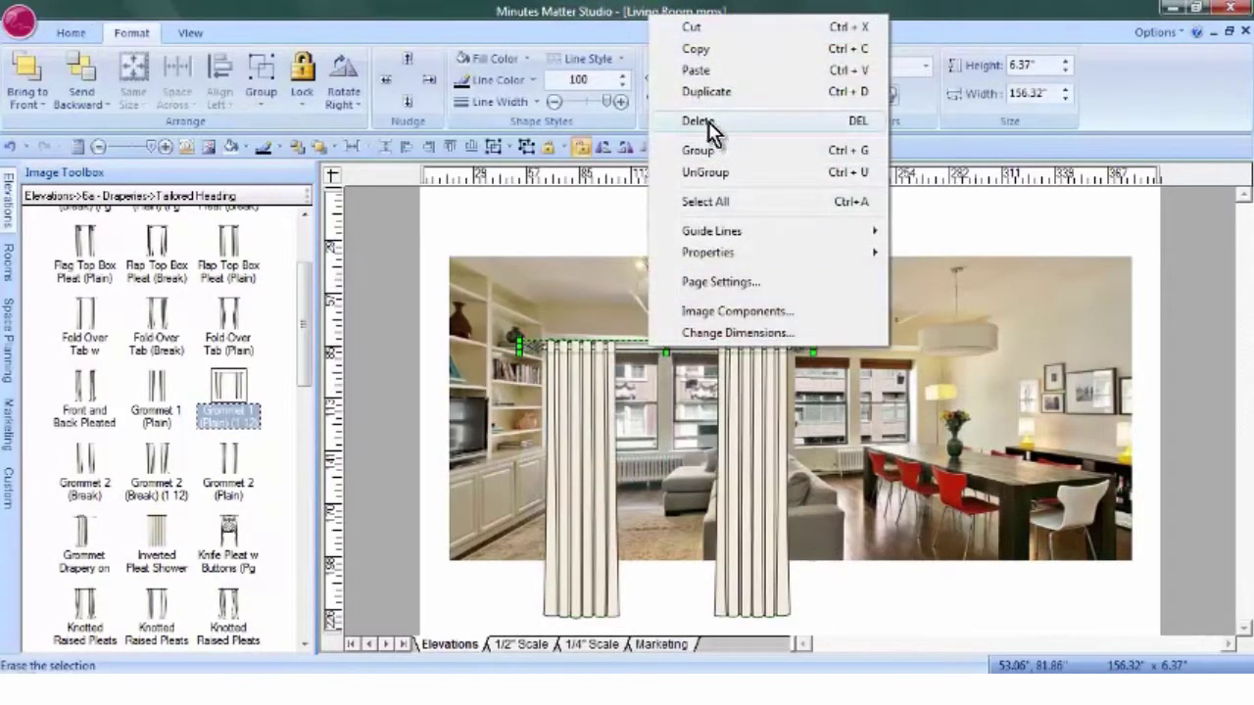
left_click(709, 131)
left_click(580, 398)
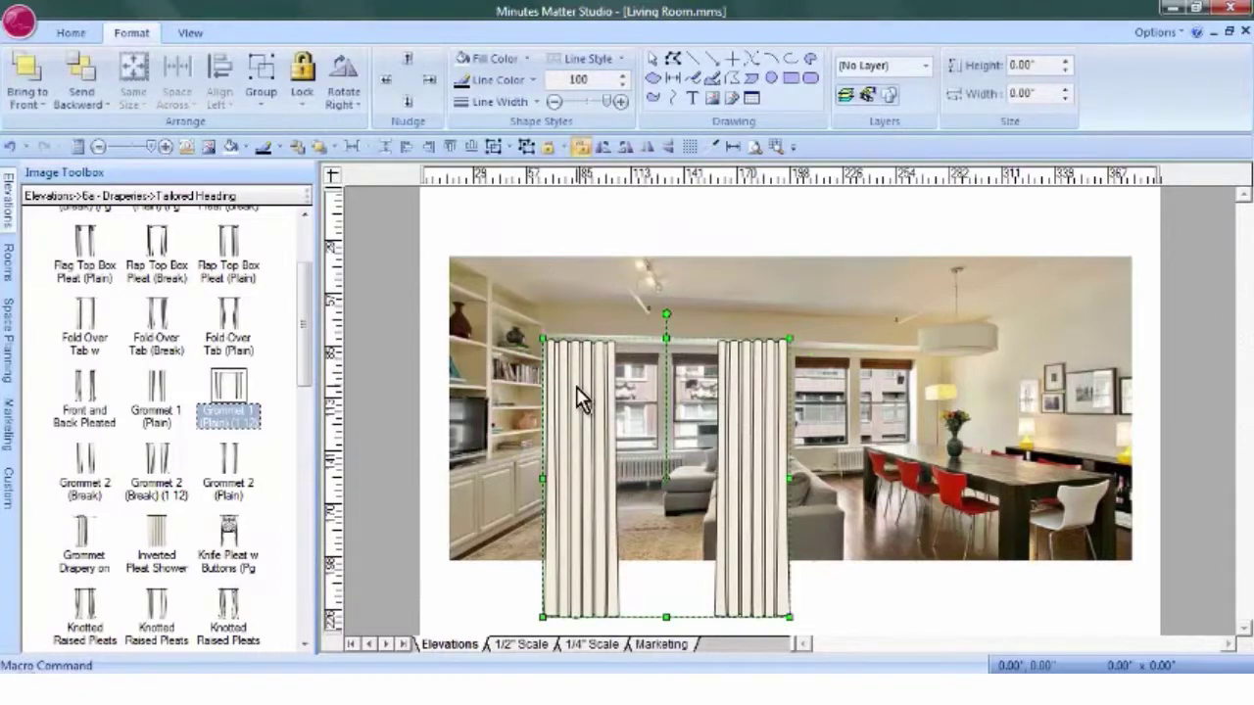
right_click(580, 397)
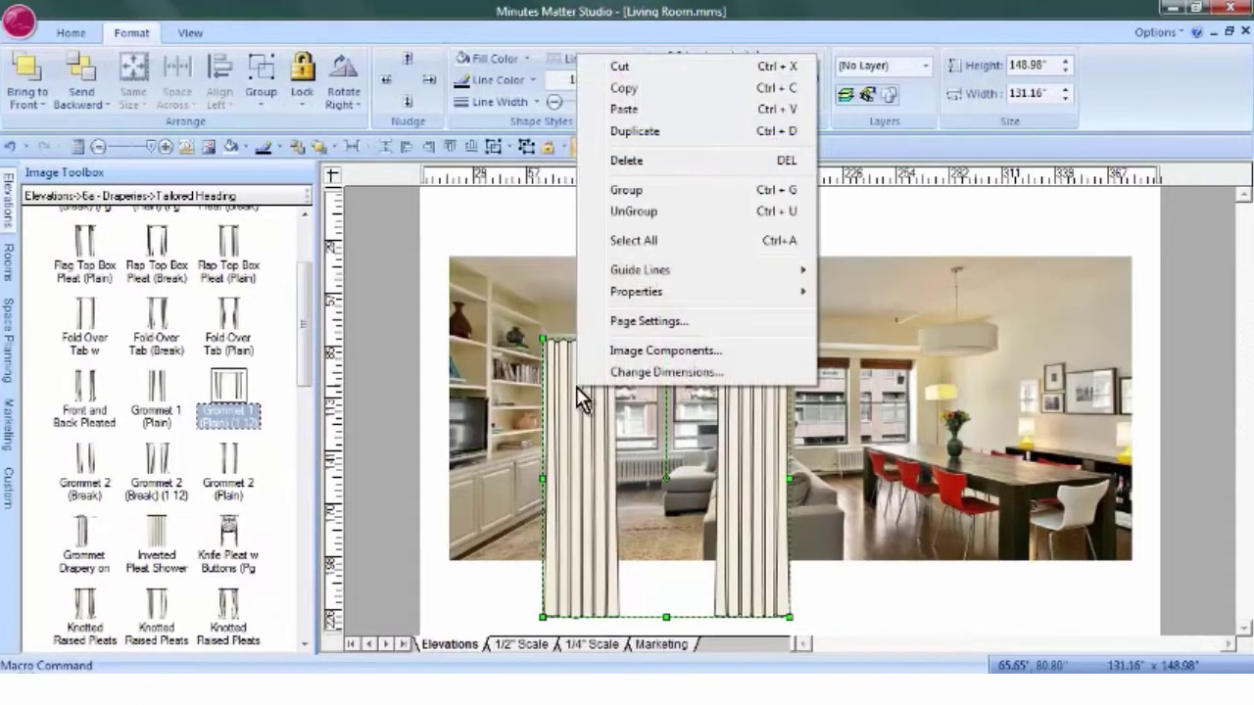
Ungroup the drapery into separate panels and select the left panel
left_click(638, 212)
left_click(399, 356)
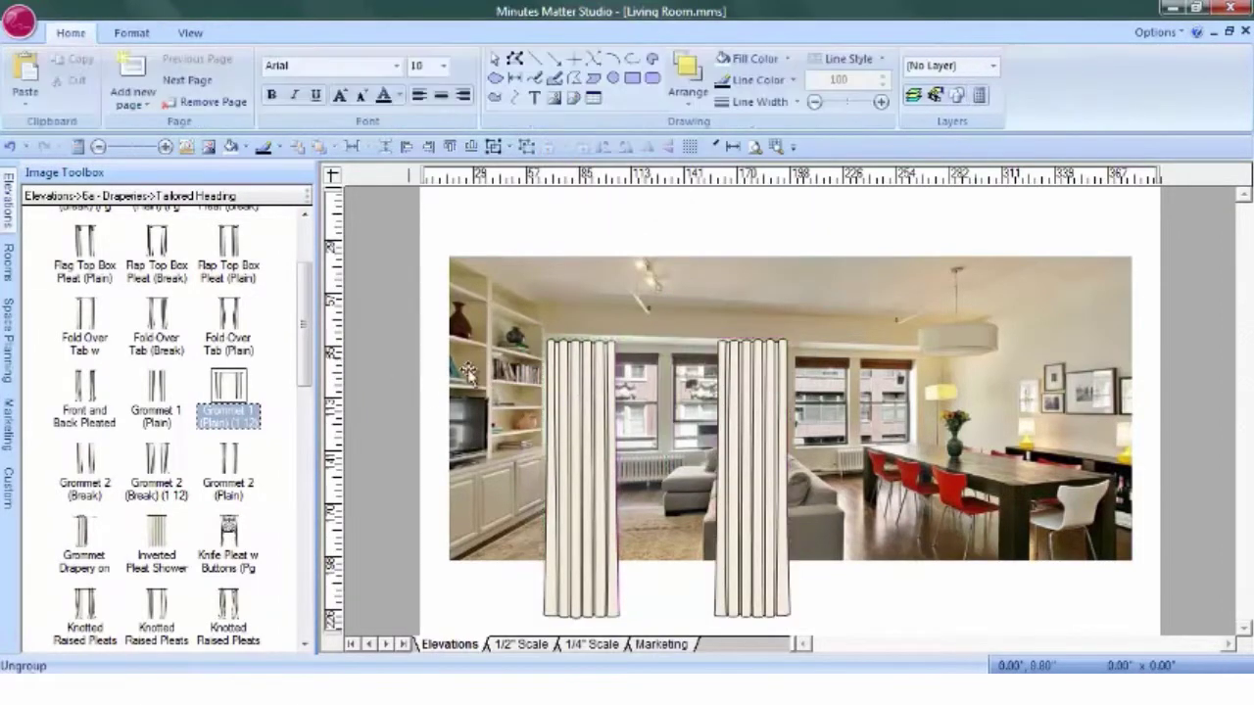
left_click(604, 398)
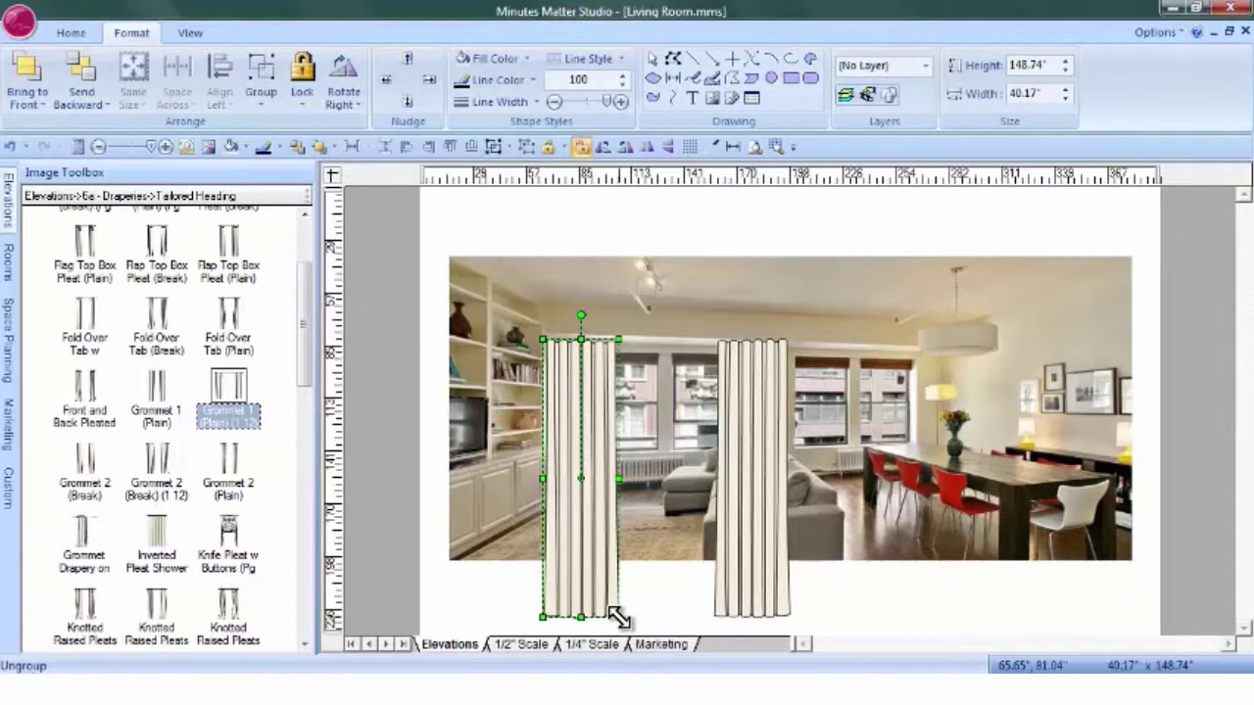
Shrink the left panel to about 82 by 18 inches and position it beside the bookcase
left_click_drag(617, 617, 499, 501)
left_click_drag(529, 376, 588, 373)
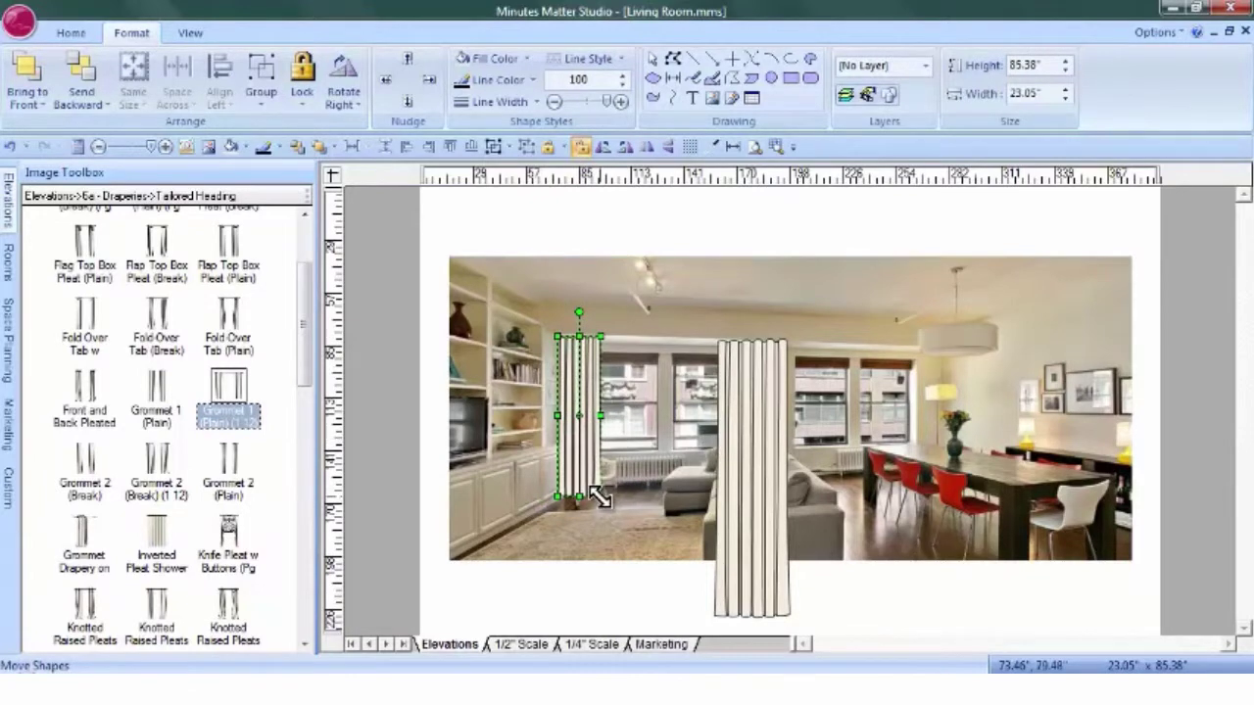
left_click_drag(600, 497, 598, 486)
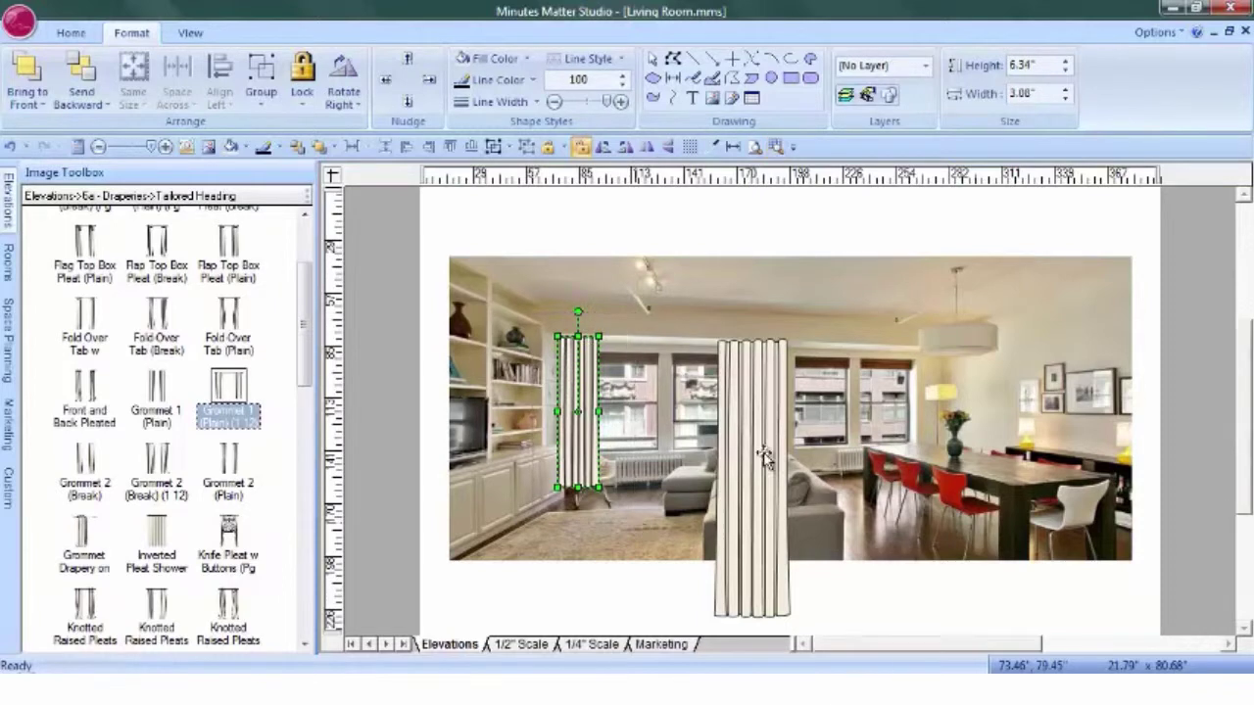
scroll(765, 457, "up", 2)
left_click_drag(699, 354, 751, 431)
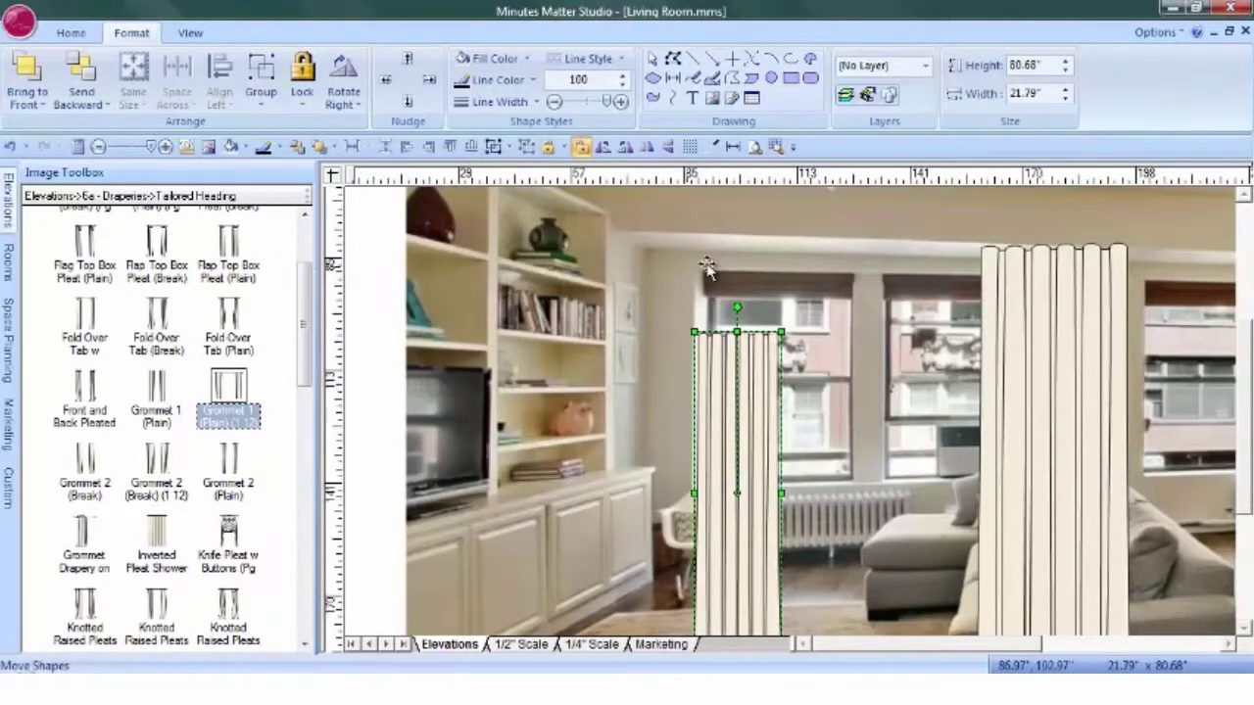
left_click_drag(741, 367, 690, 267)
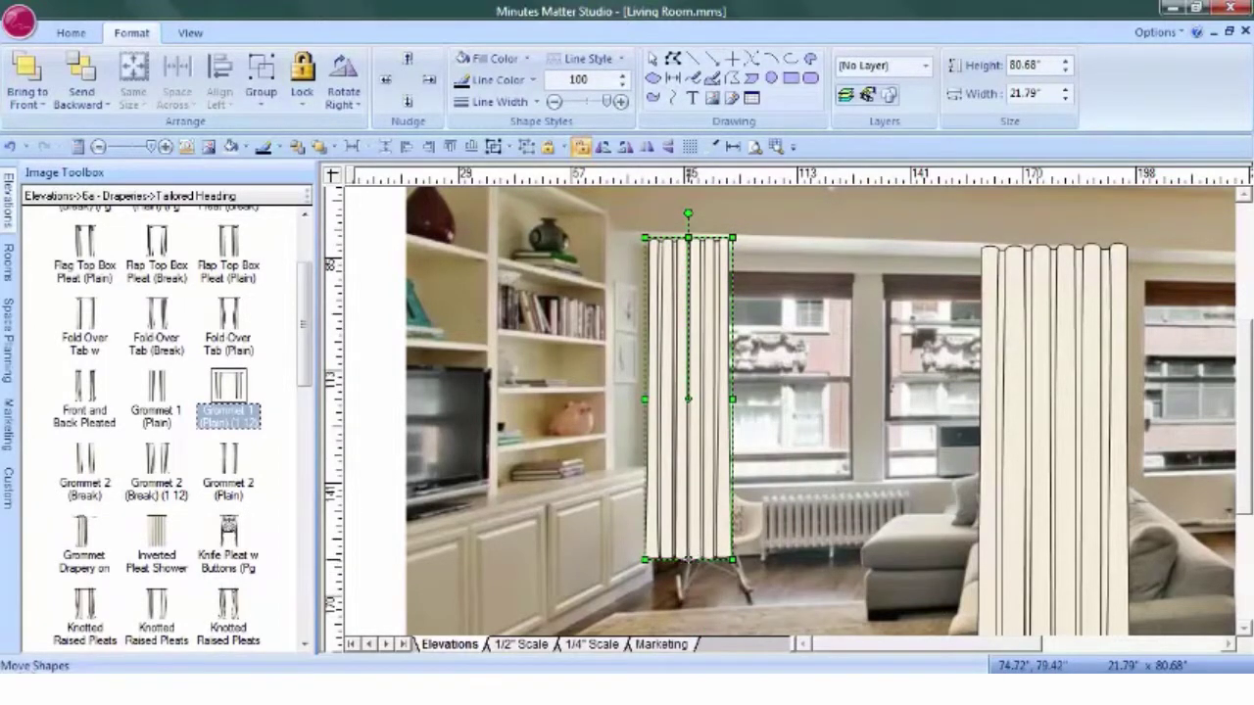
left_click_drag(688, 560, 688, 566)
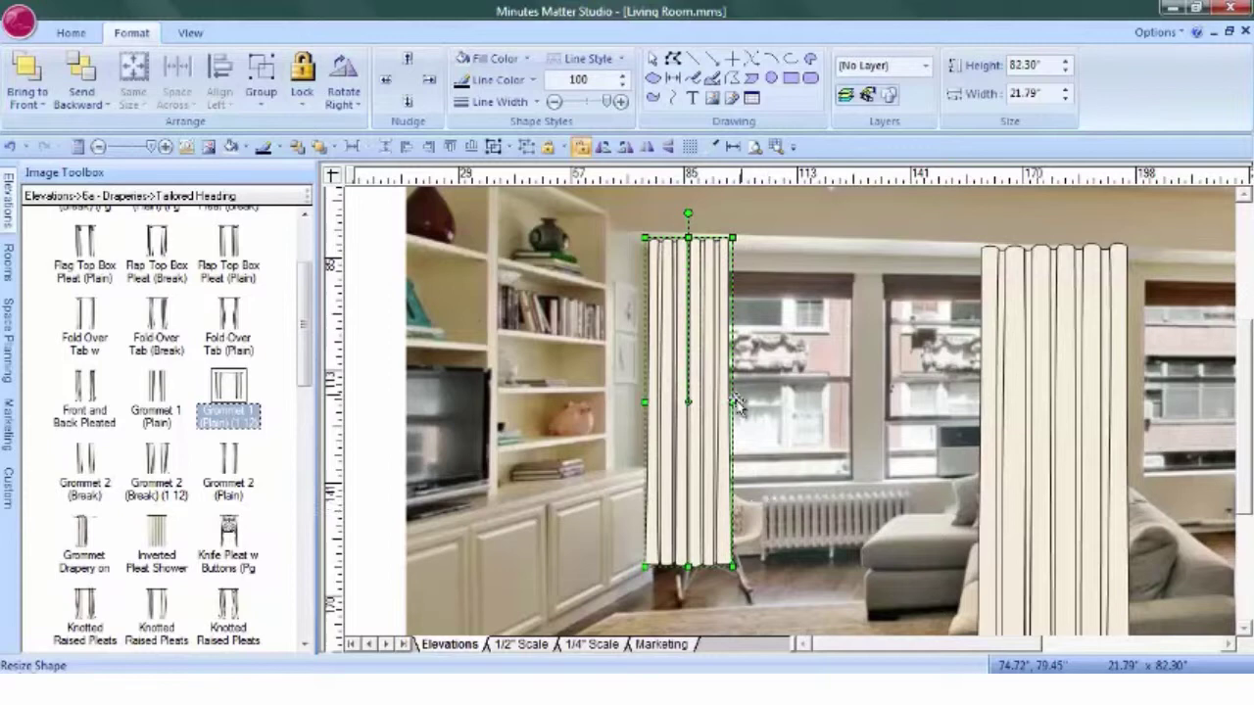
left_click_drag(734, 399, 718, 401)
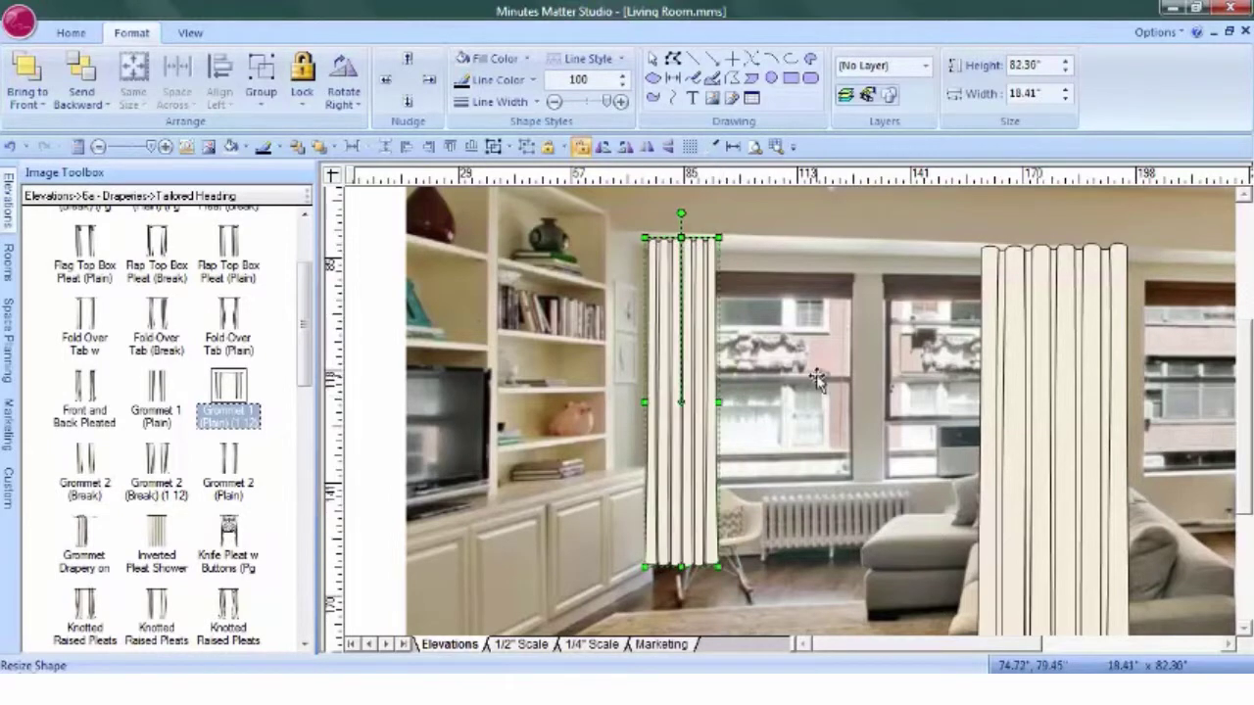
left_click(1036, 341)
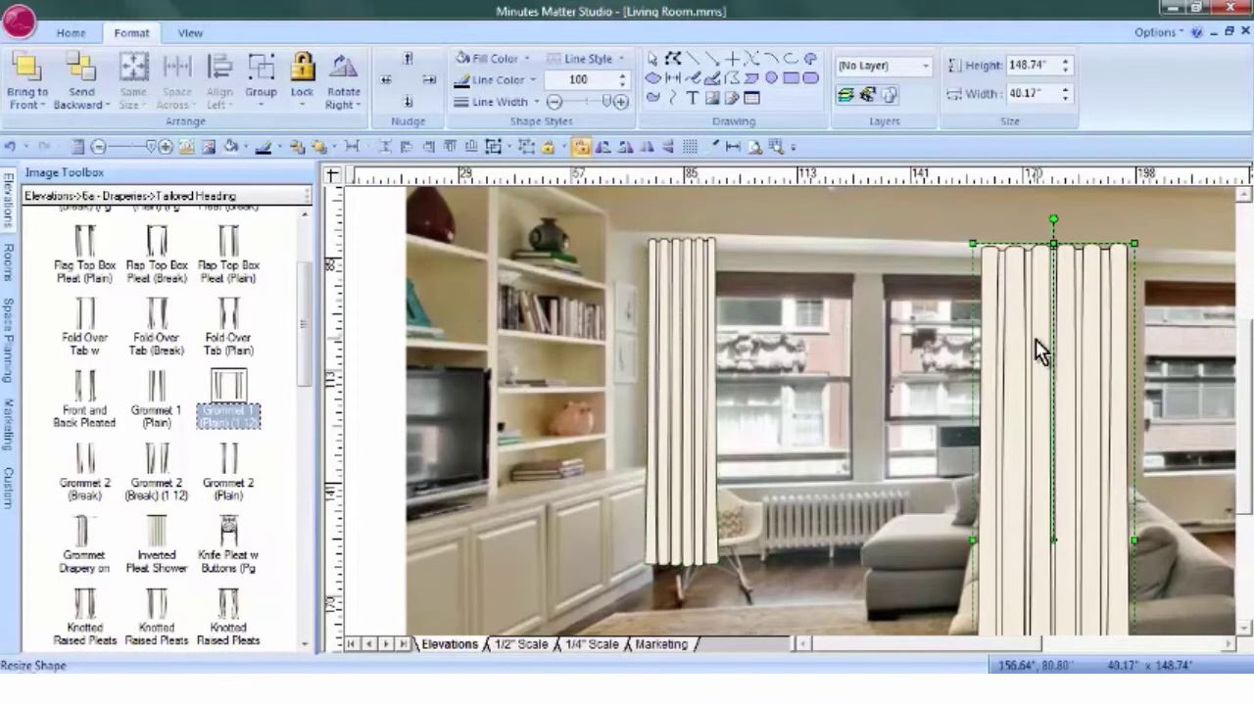
Delete the right panel and raise the left panel's top corners to match the room's perspective
right_click(1034, 342)
left_click(842, 446)
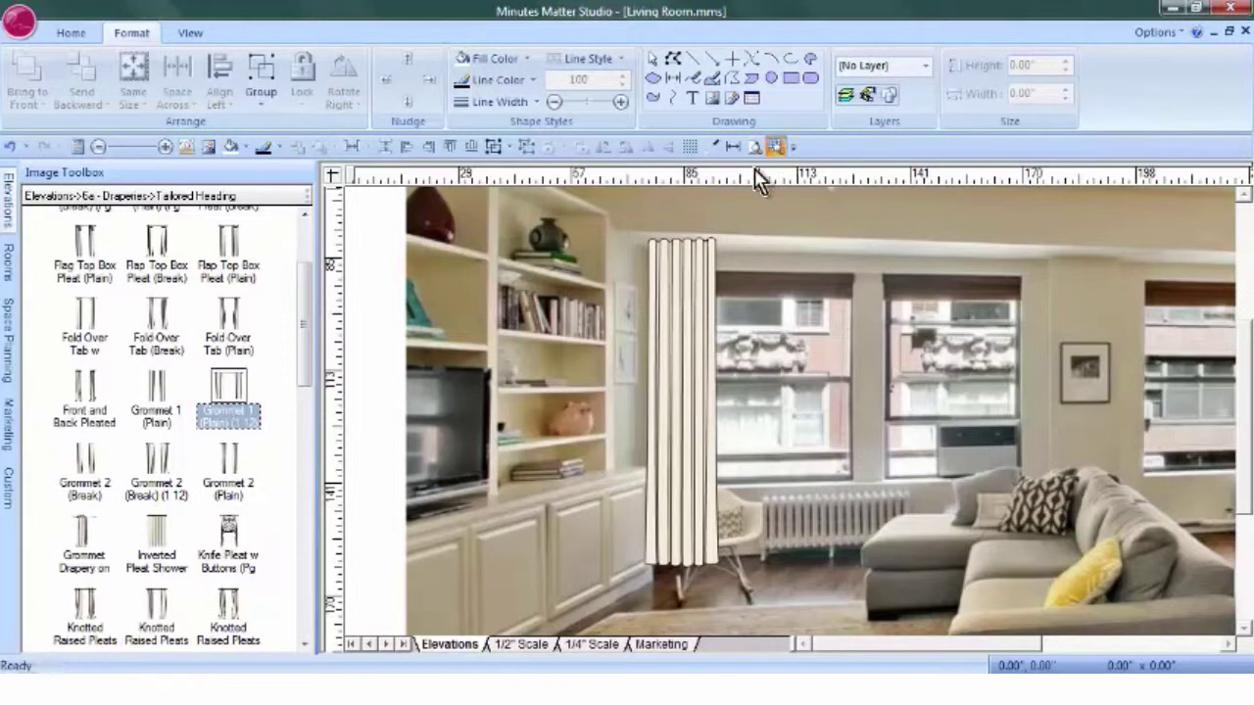
left_click_drag(627, 219, 760, 288)
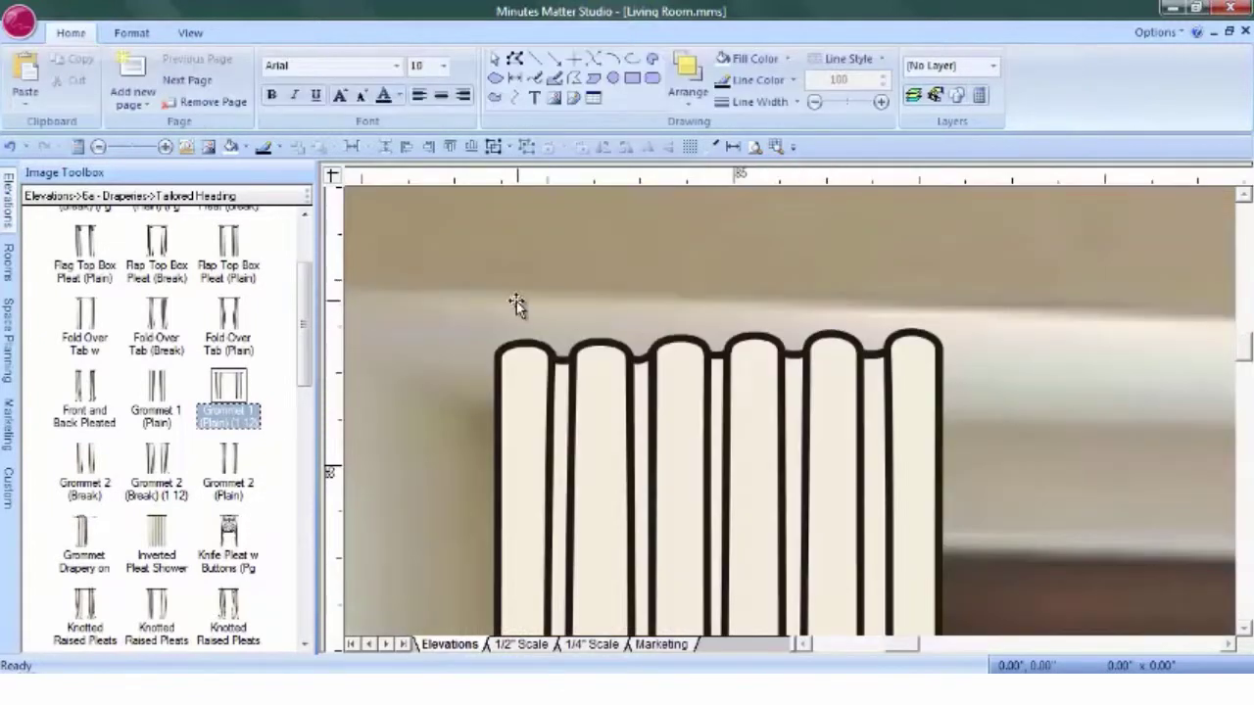
left_click(594, 423)
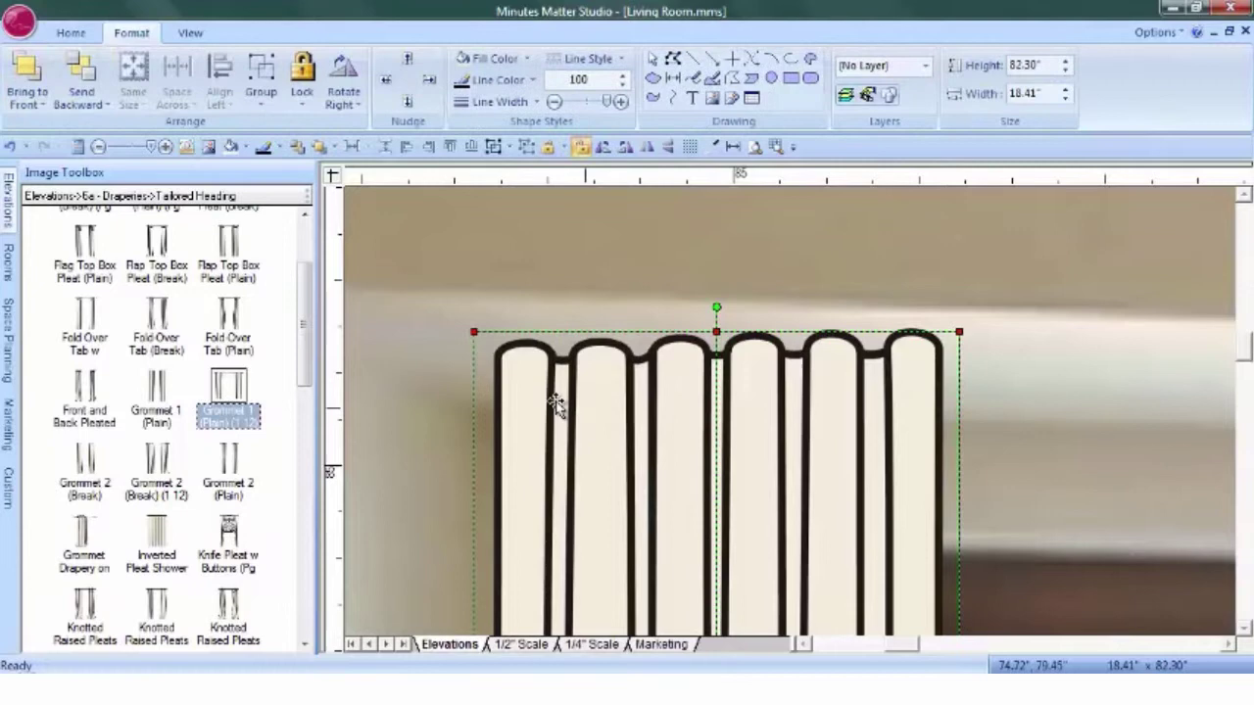
left_click_drag(470, 326, 470, 297)
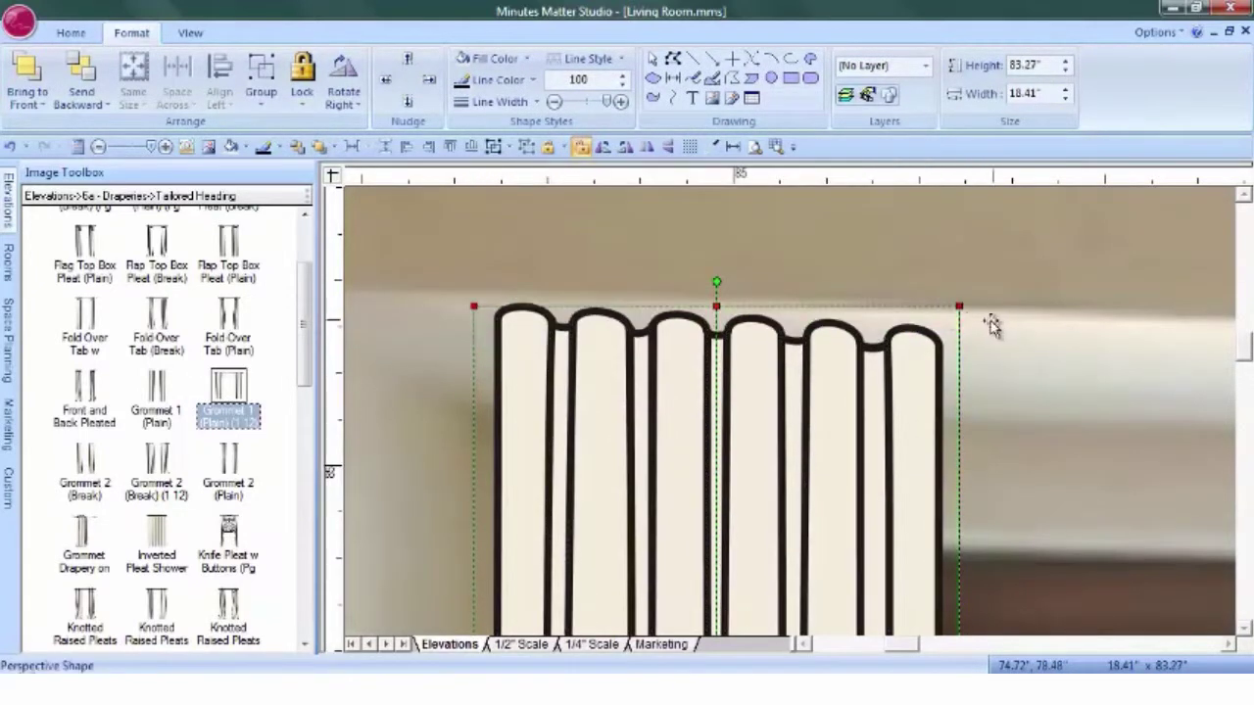
left_click_drag(957, 310, 958, 305)
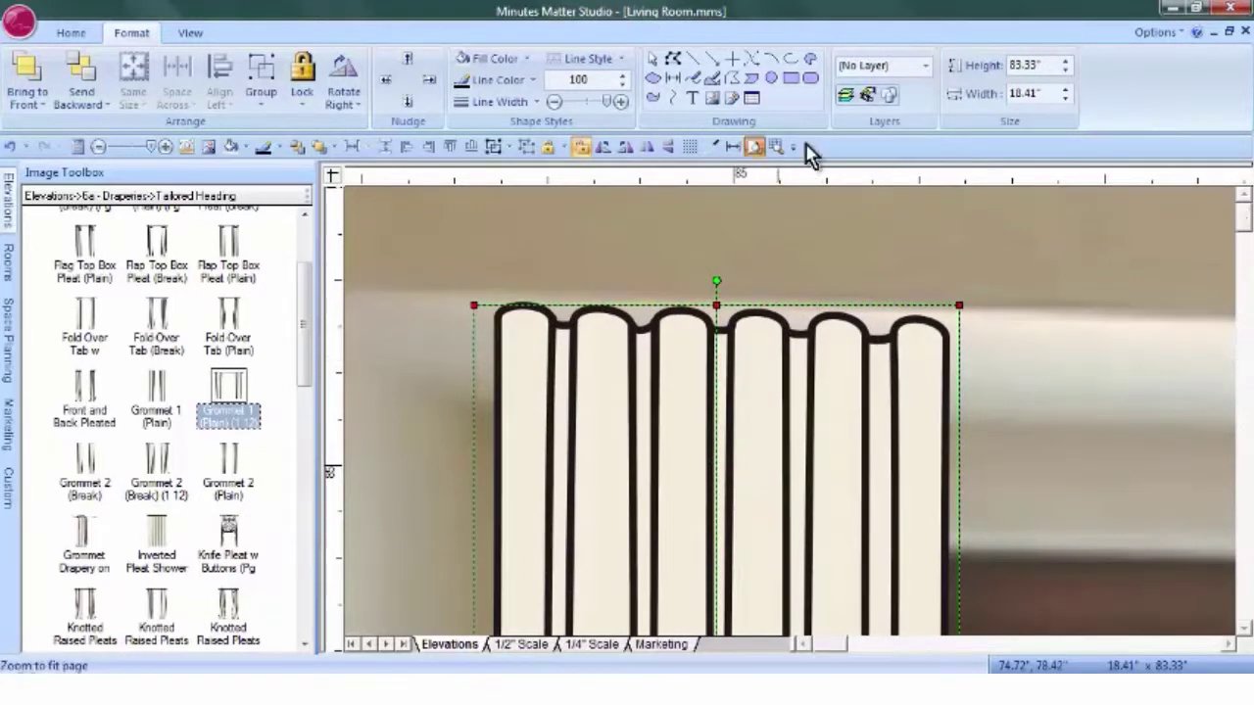
left_click(775, 146)
Fill the drapery panel with a lightened beige sampled from the photo's wall
right_click(577, 362)
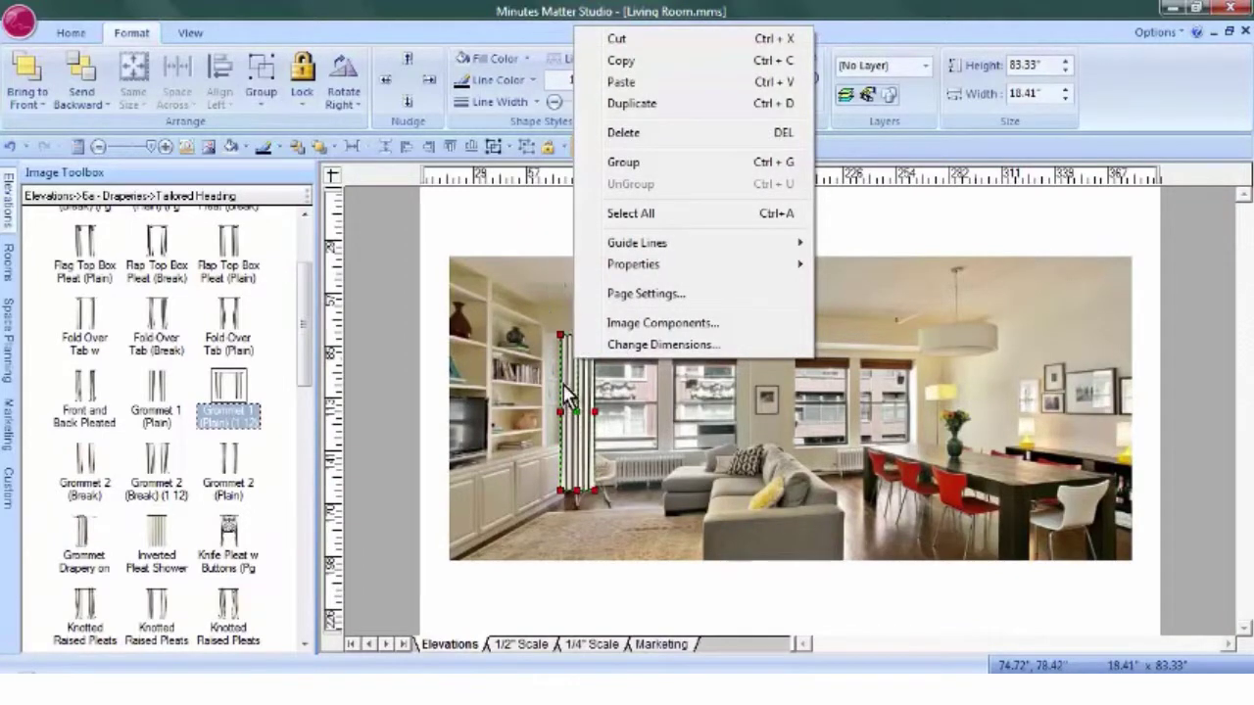
left_click(868, 251)
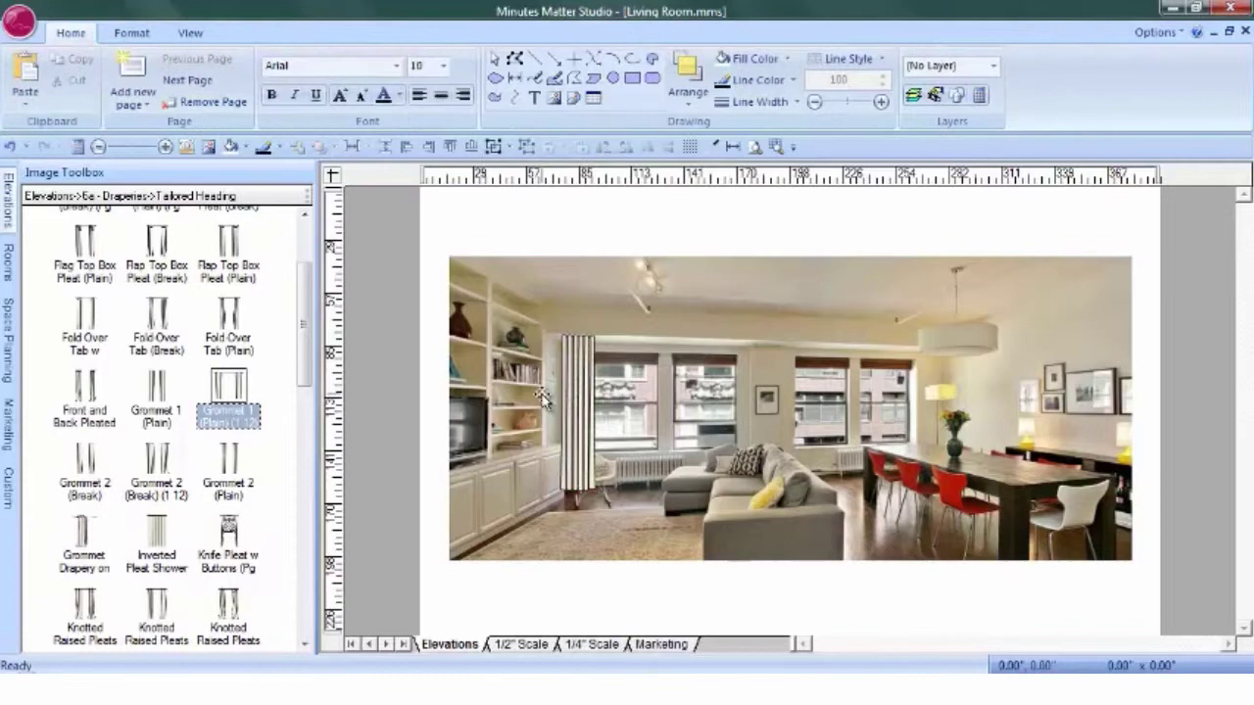
left_click(579, 380)
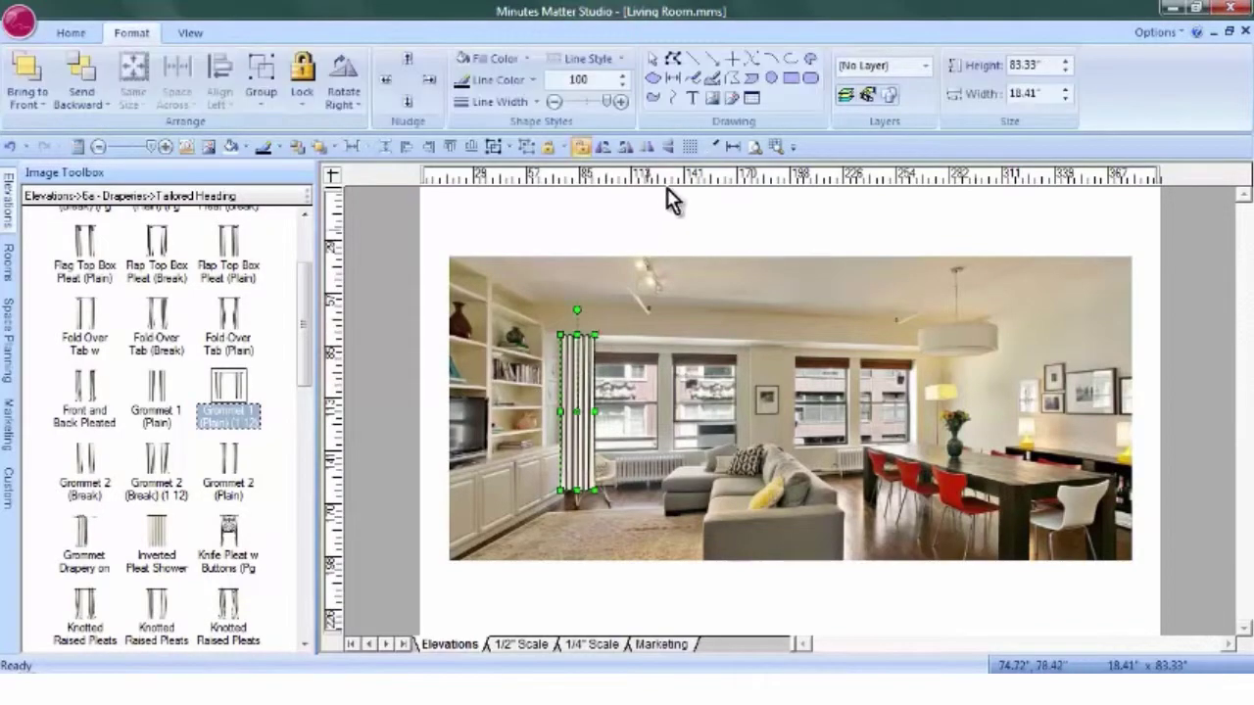
left_click(527, 60)
left_click(572, 212)
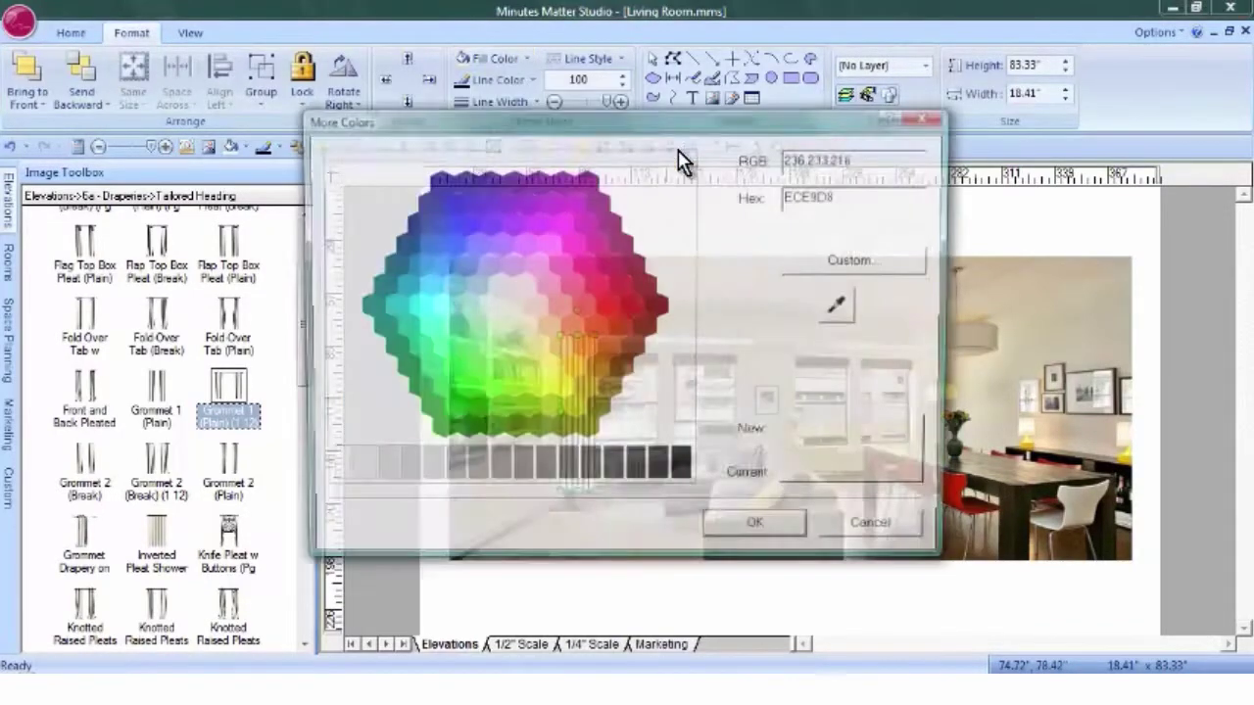
left_click_drag(719, 129, 356, 112)
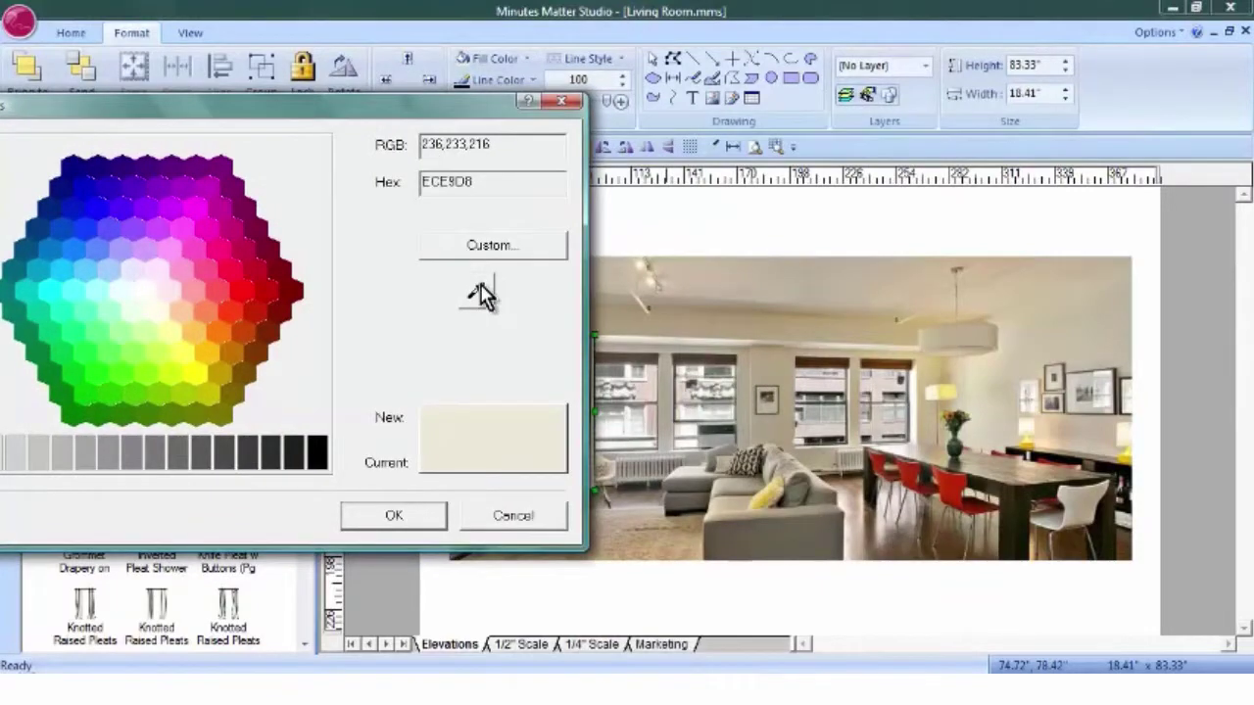
left_click(773, 354)
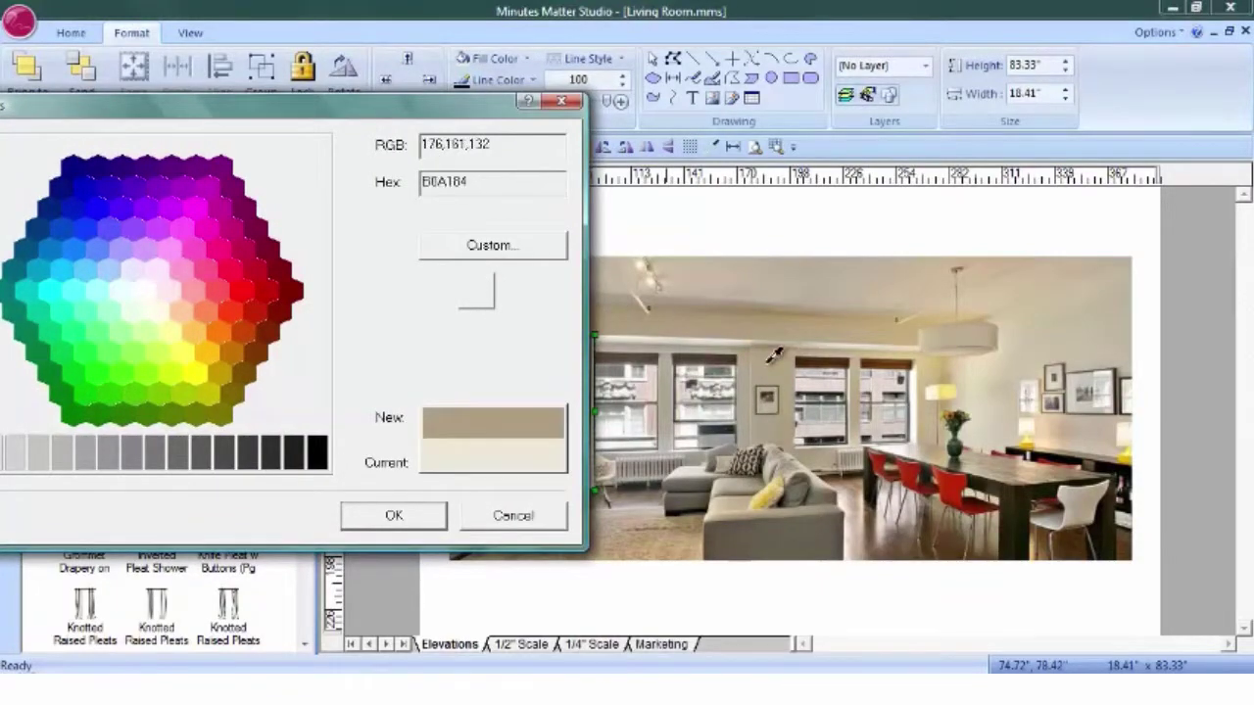
left_click(534, 243)
left_click(458, 239)
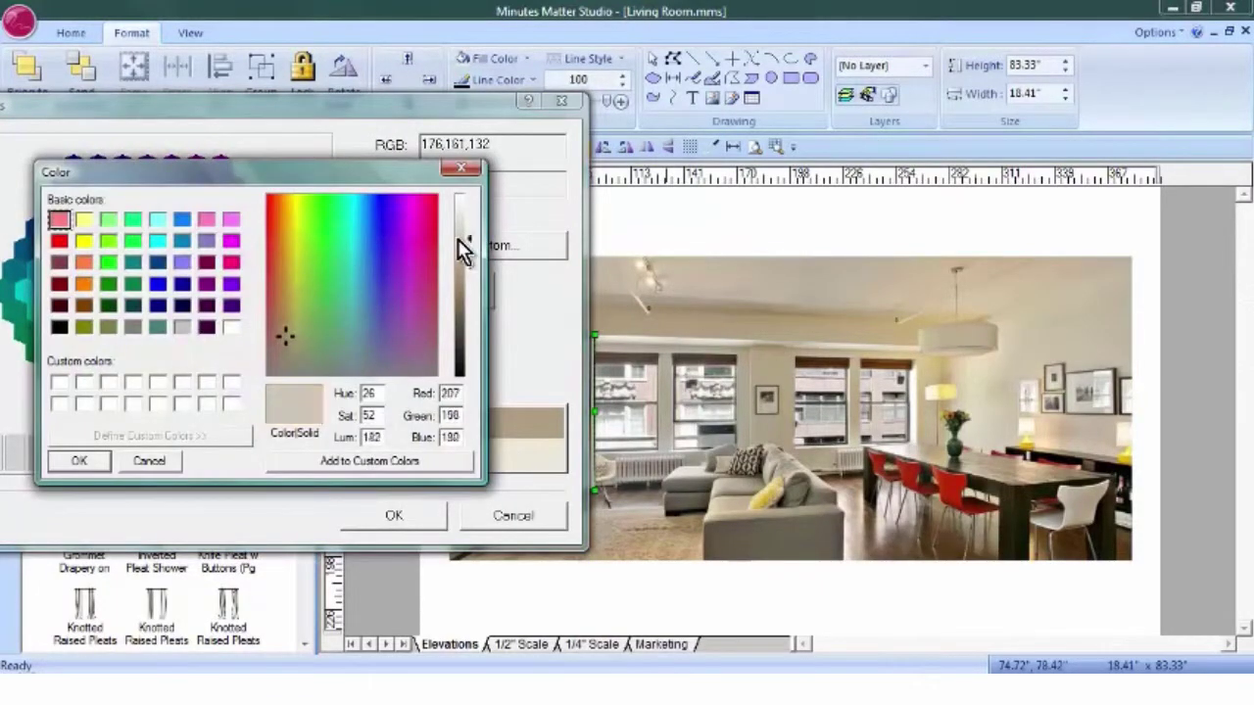
left_click(83, 459)
left_click(397, 517)
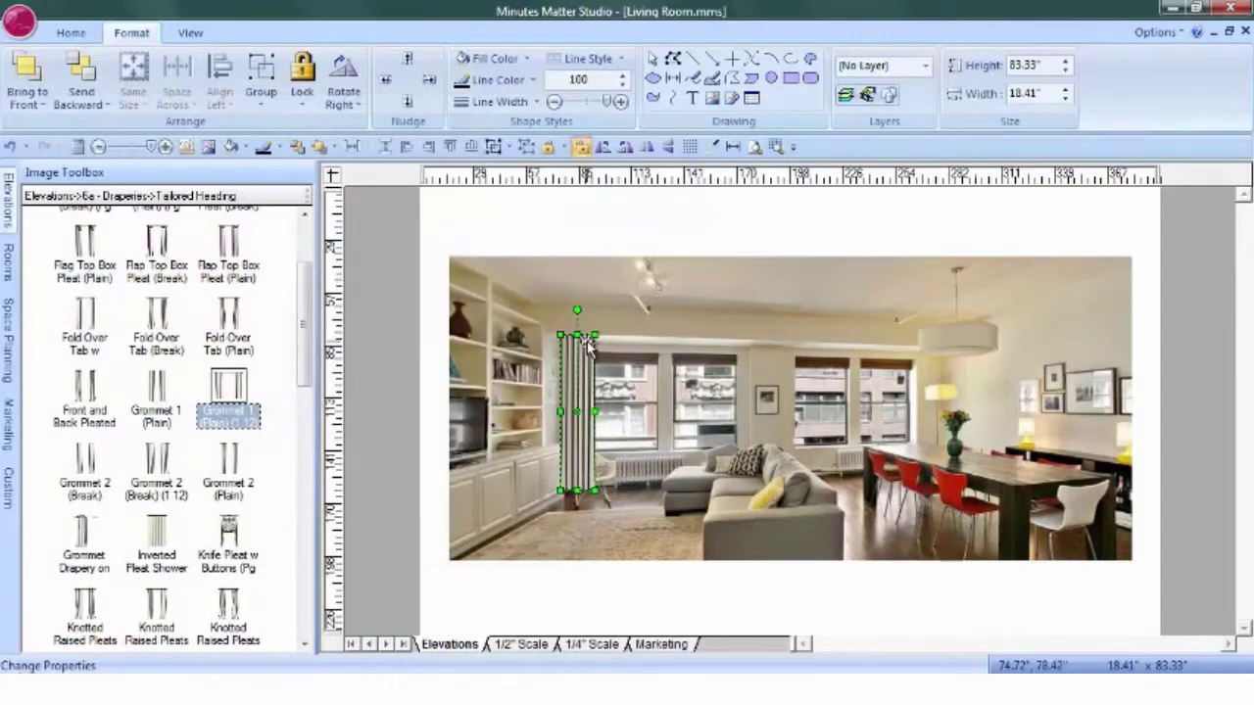
Set the panel's outline colour to a beige sampled from the photo
left_click(532, 81)
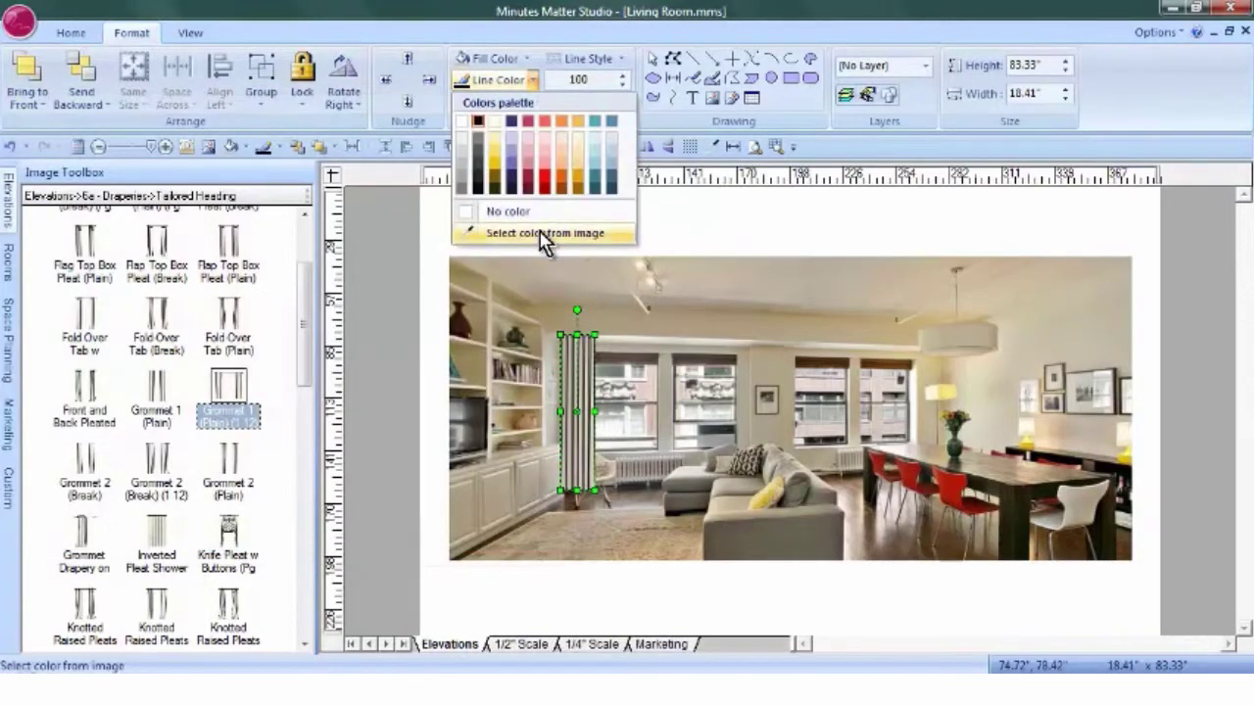
left_click(545, 235)
left_click_drag(812, 126, 546, 128)
left_click(575, 308)
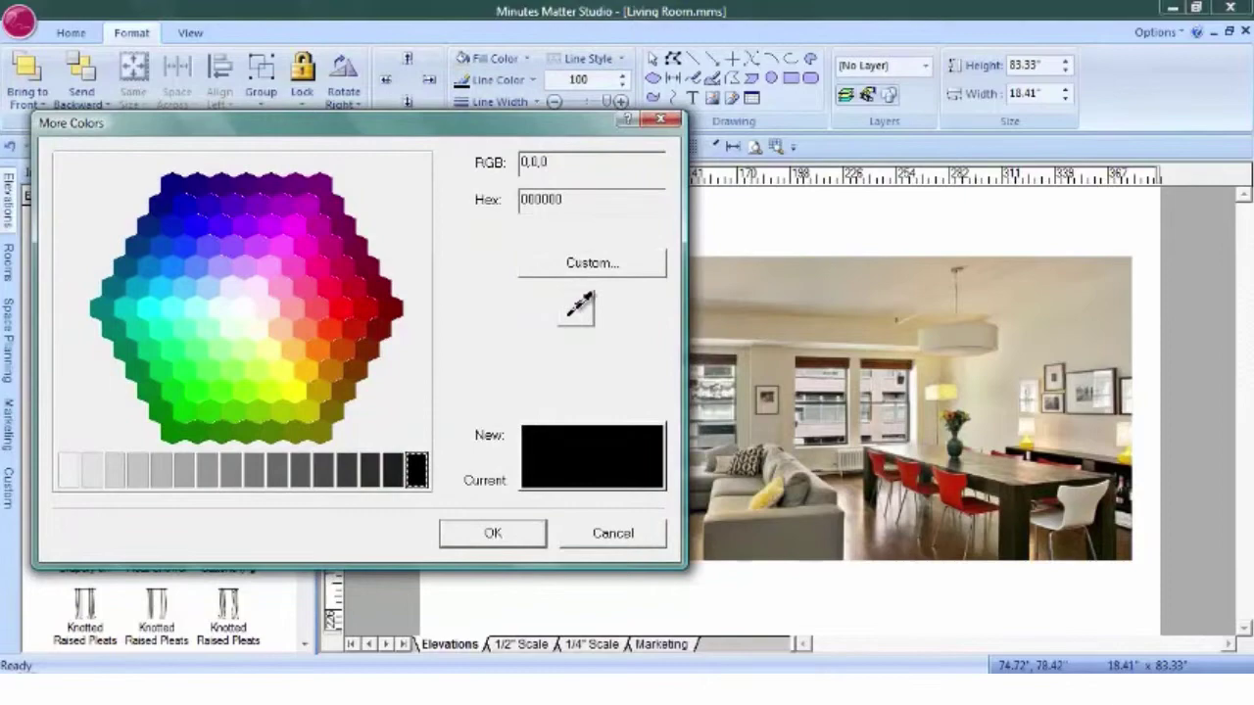
left_click(519, 529)
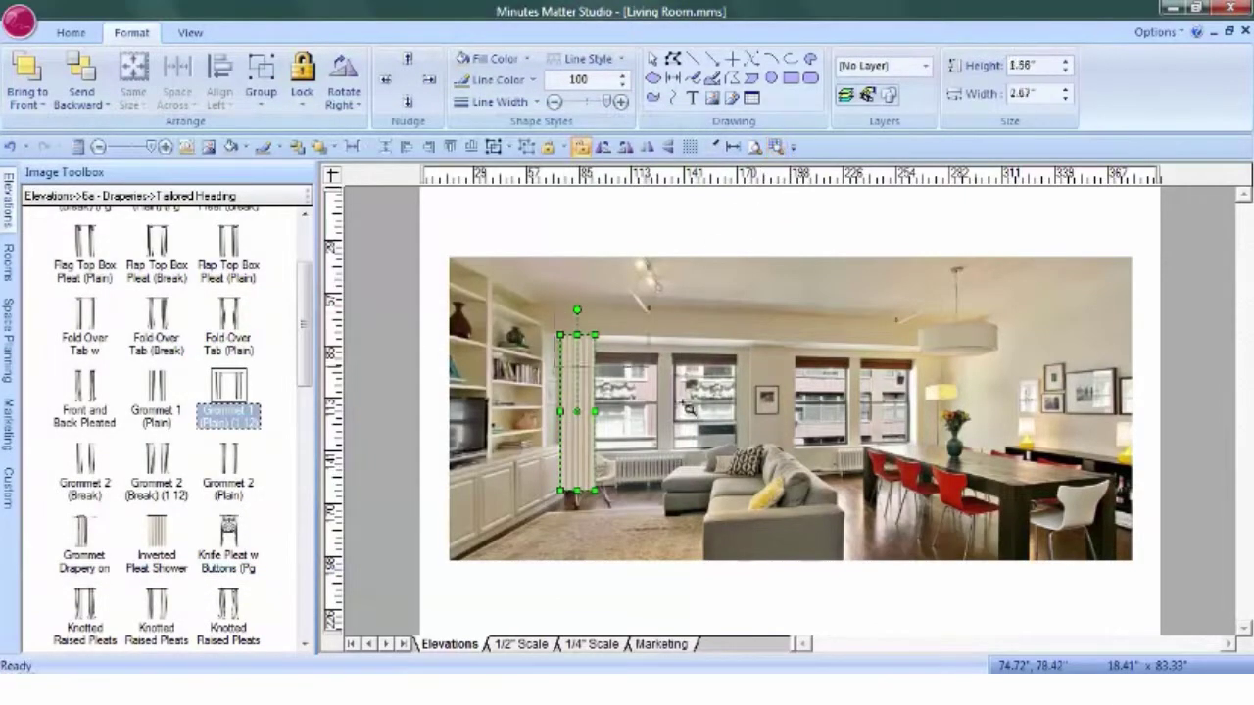
Duplicate the drapery panel beside the middle windows and shorten the copy to 76.19" high
scroll(820, 504, "up", 2)
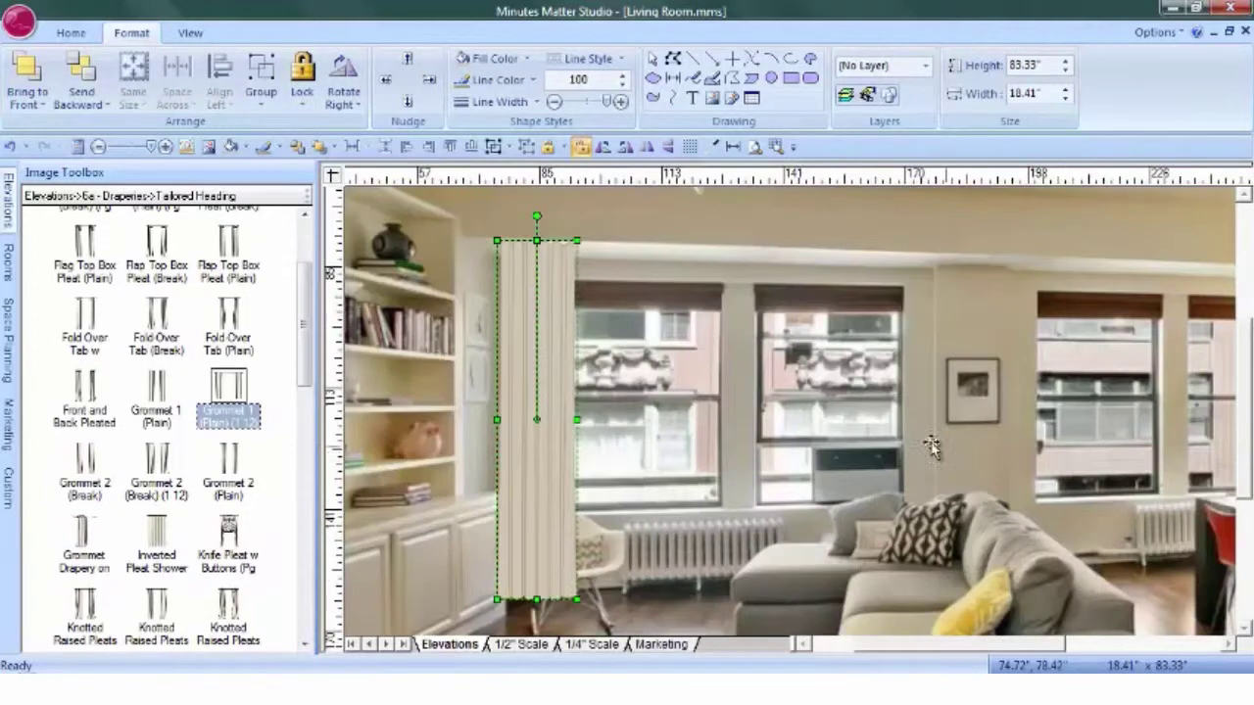
right_click(527, 353)
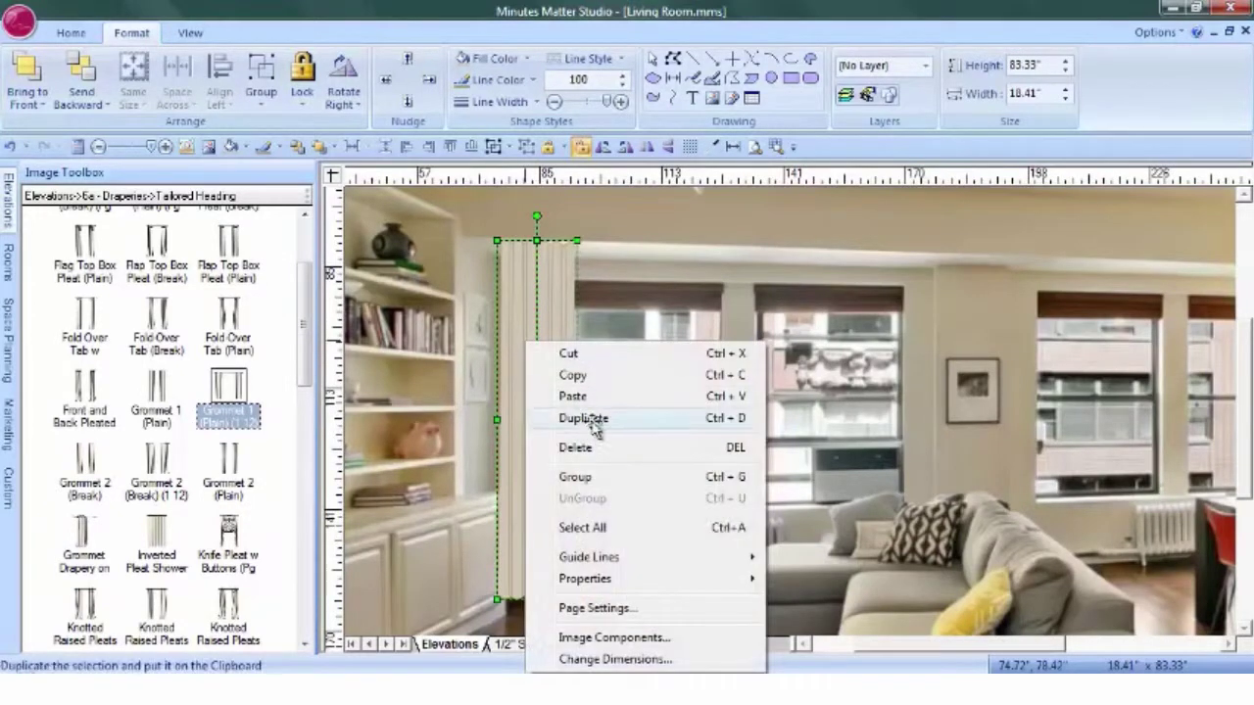
left_click(591, 426)
left_click_drag(532, 398, 919, 405)
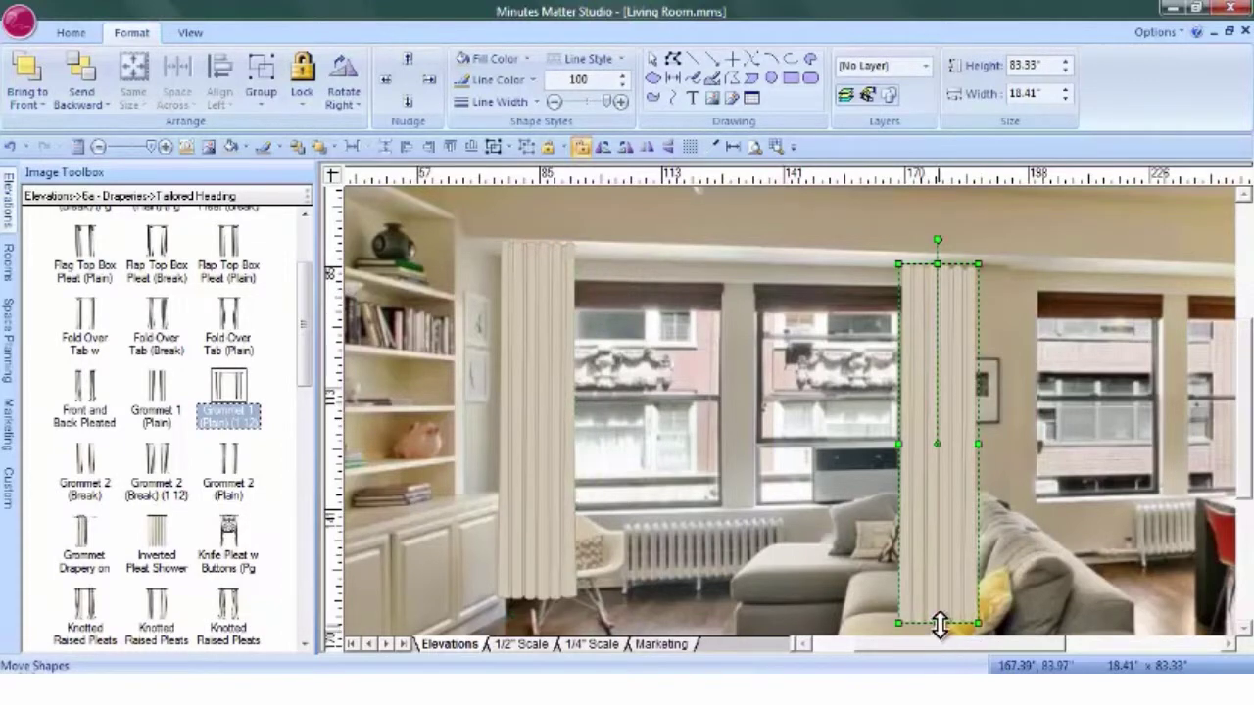
left_click_drag(938, 623, 938, 593)
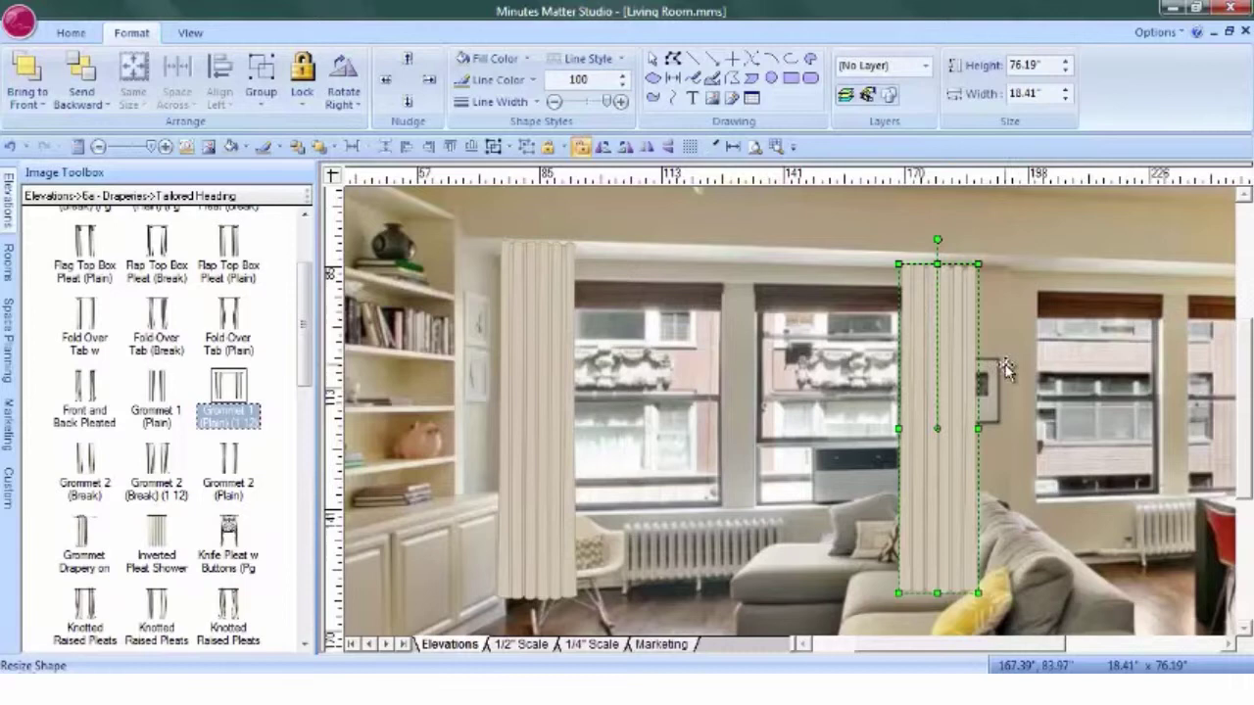
Duplicate the copied panel again and nudge the new copy slightly right
right_click(950, 368)
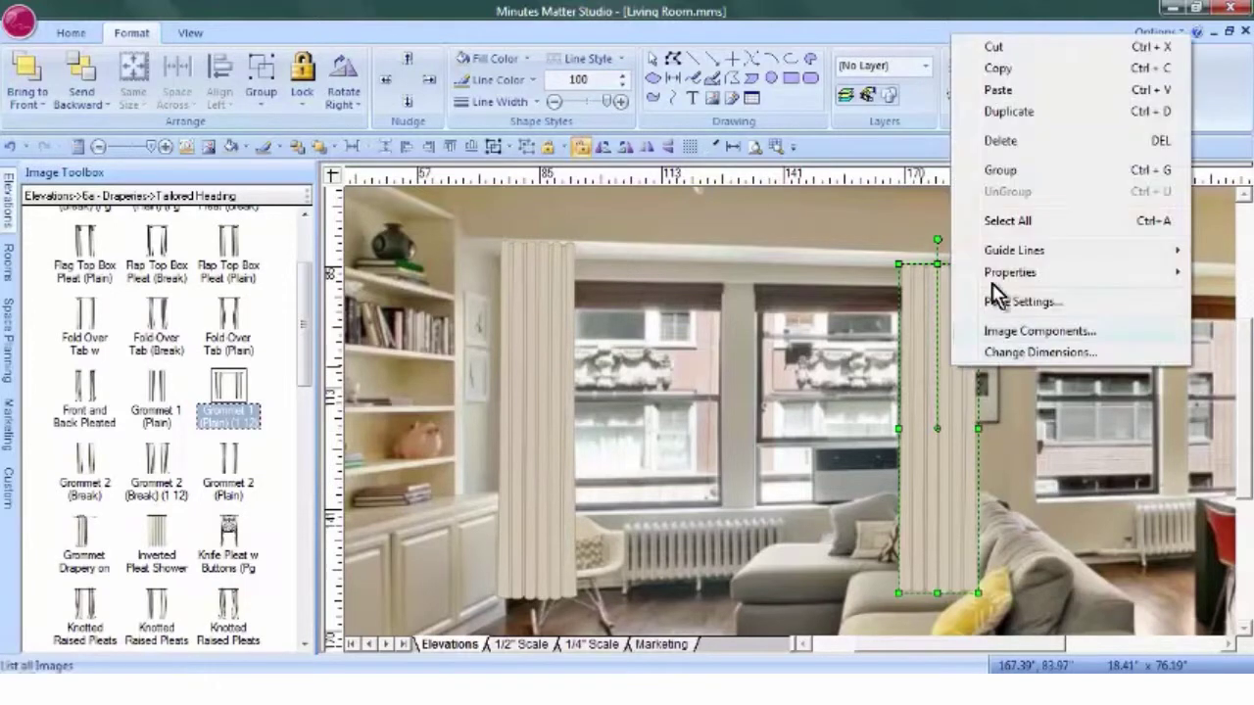
left_click(1019, 113)
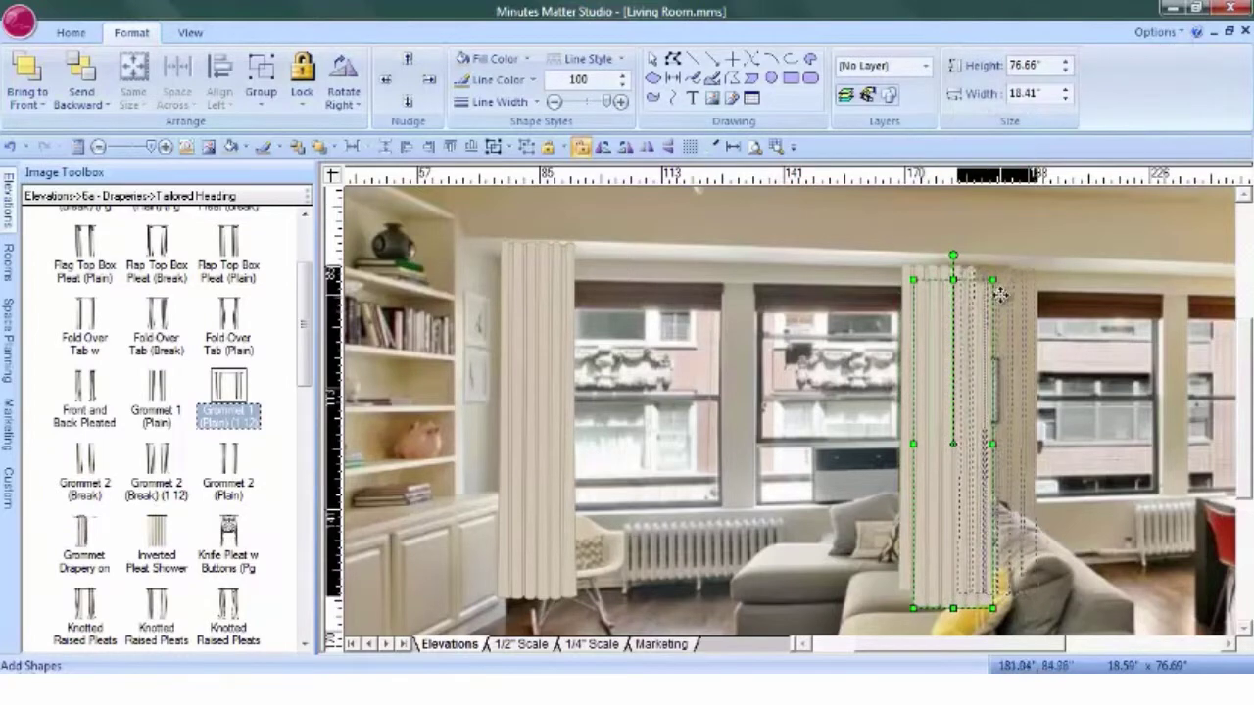
left_click(999, 294)
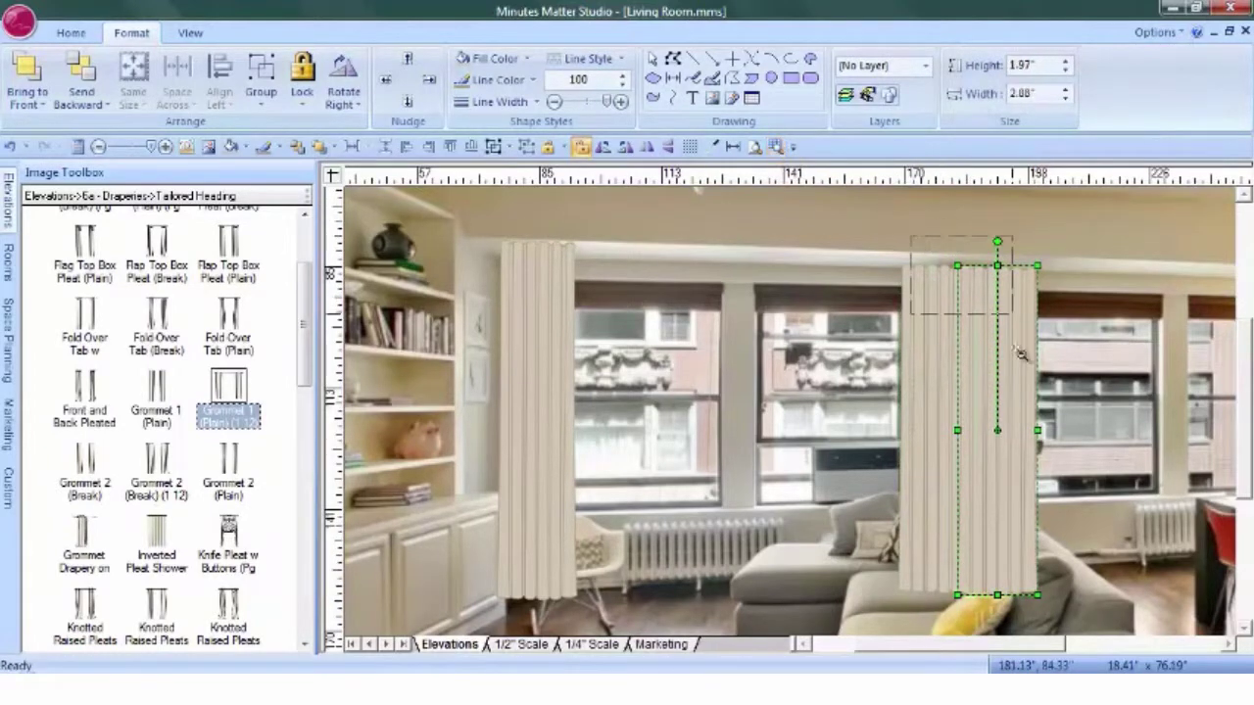
scroll(960, 386, "up", 3)
mouse_move(921, 372)
left_mouse_down()
mouse_move(943, 372)
mouse_move(946, 389)
mouse_move(942, 375)
left_mouse_up()
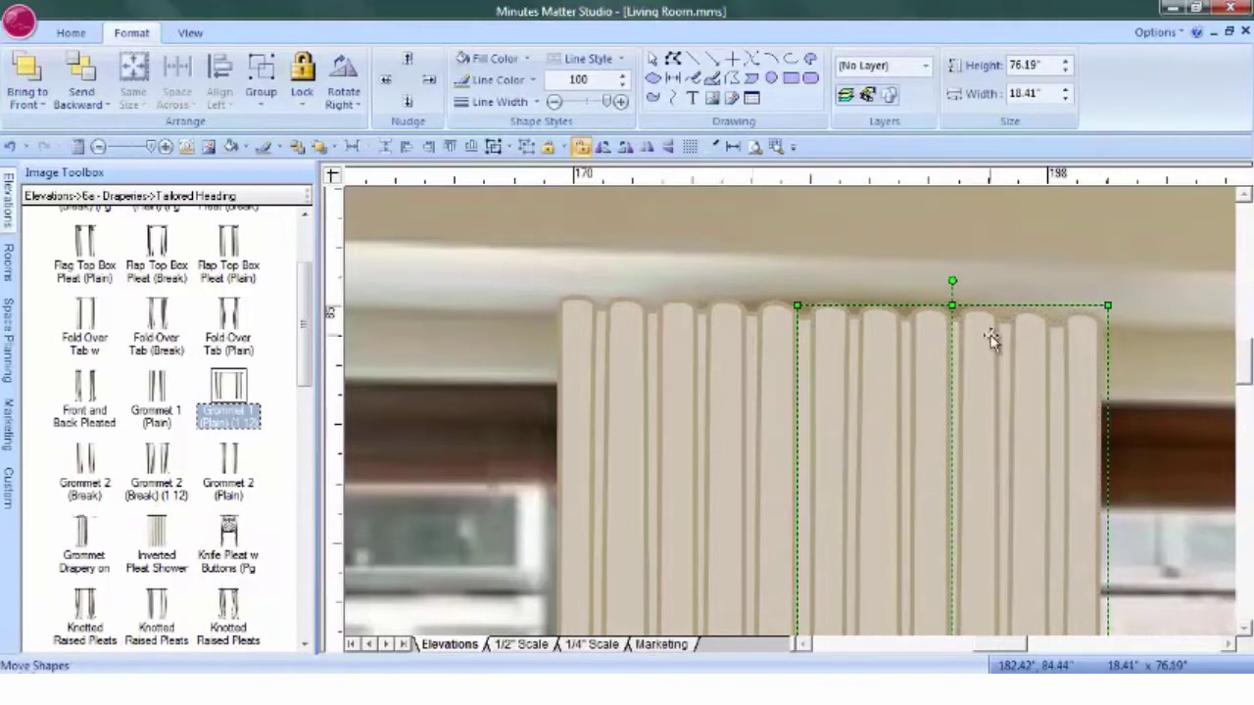
Add a shorter, narrower drapery copy by the dining area and raise it slightly
left_click(754, 147)
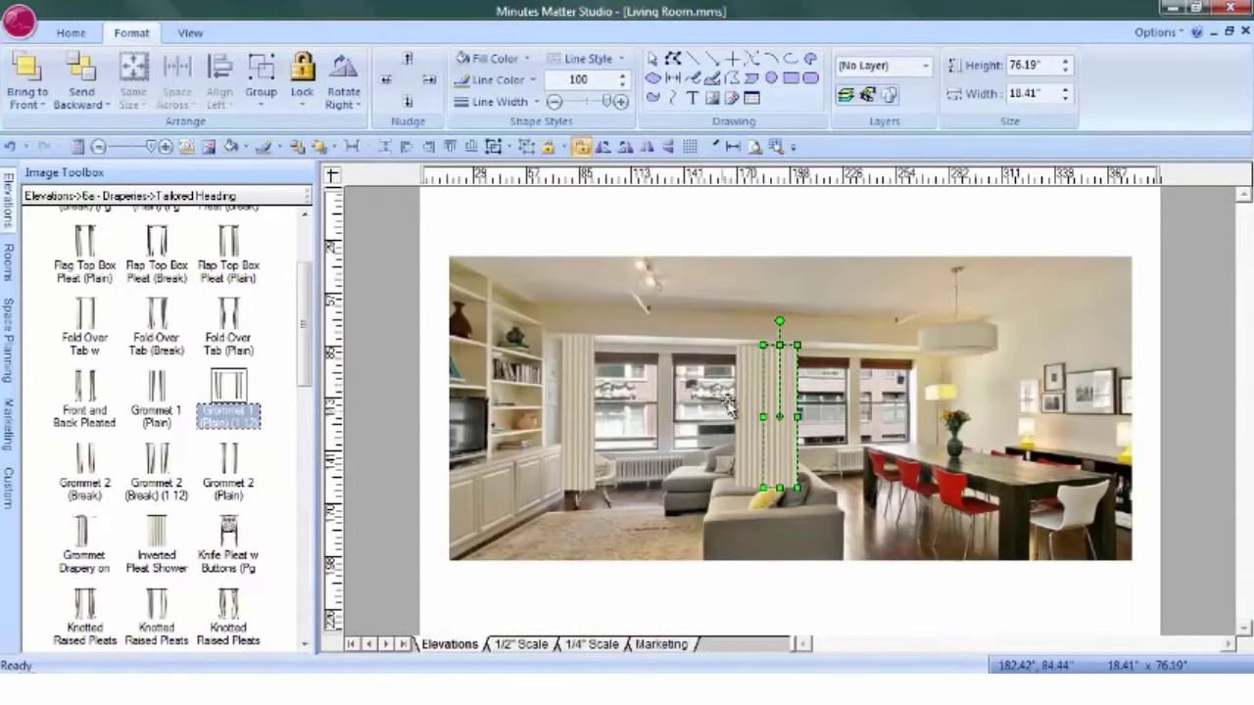
right_click(793, 367)
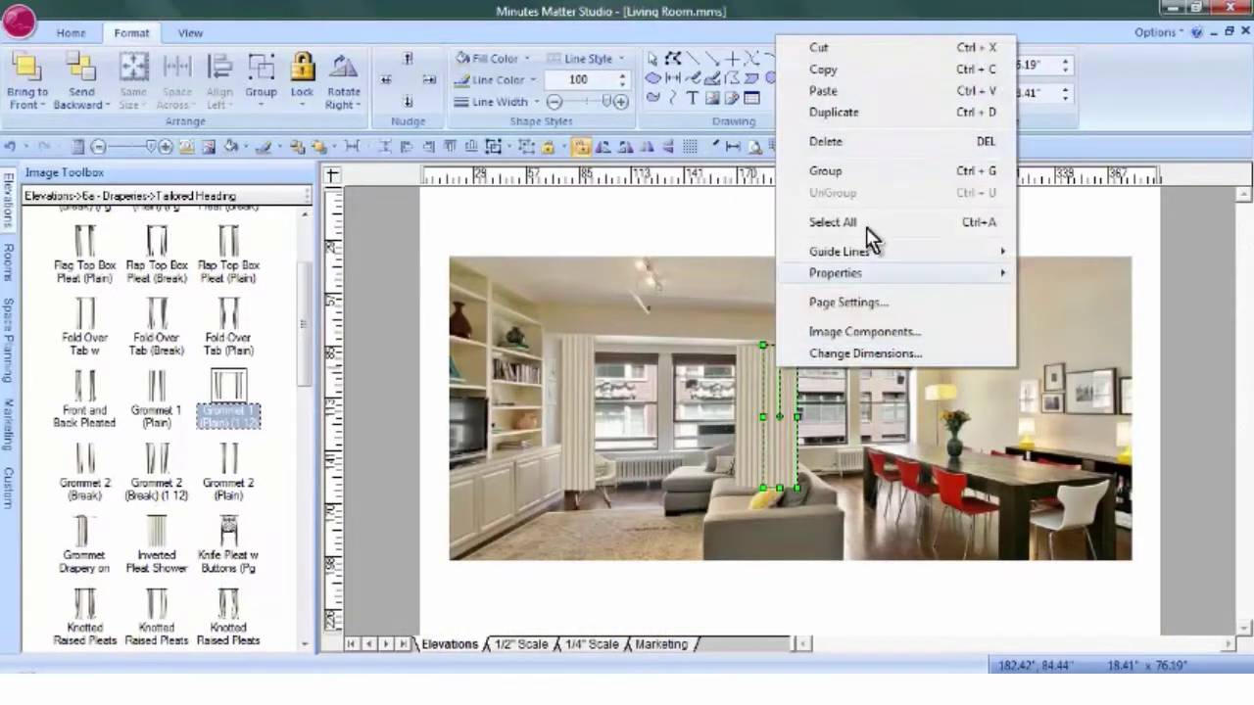
left_click(870, 127)
left_click_drag(788, 372, 933, 348)
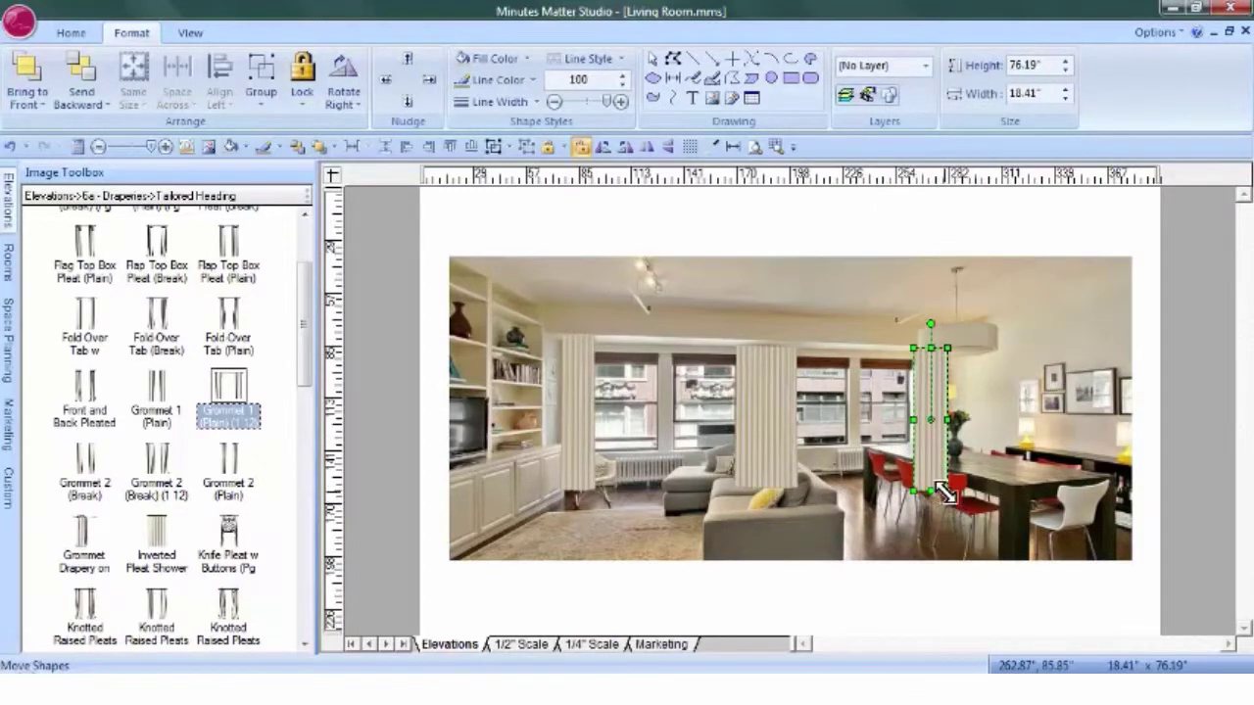
left_click_drag(946, 491, 943, 478)
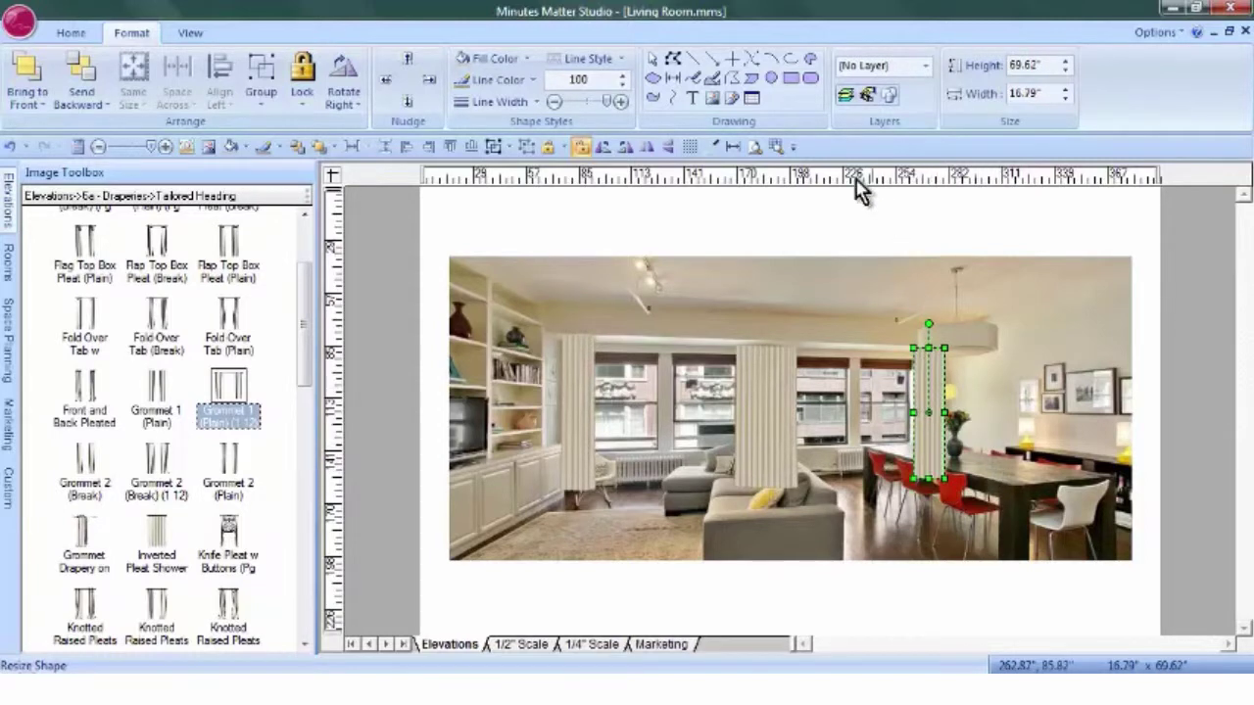
left_click(775, 146)
left_click(985, 410)
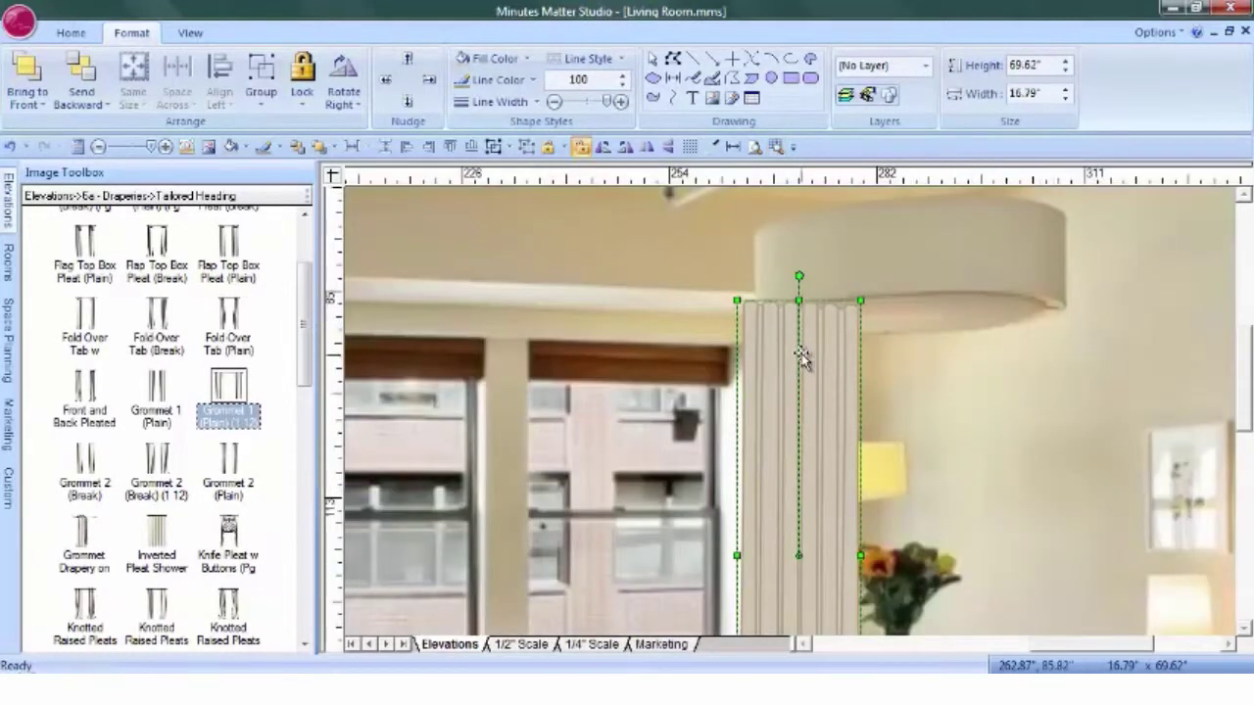
left_click_drag(803, 323, 796, 318)
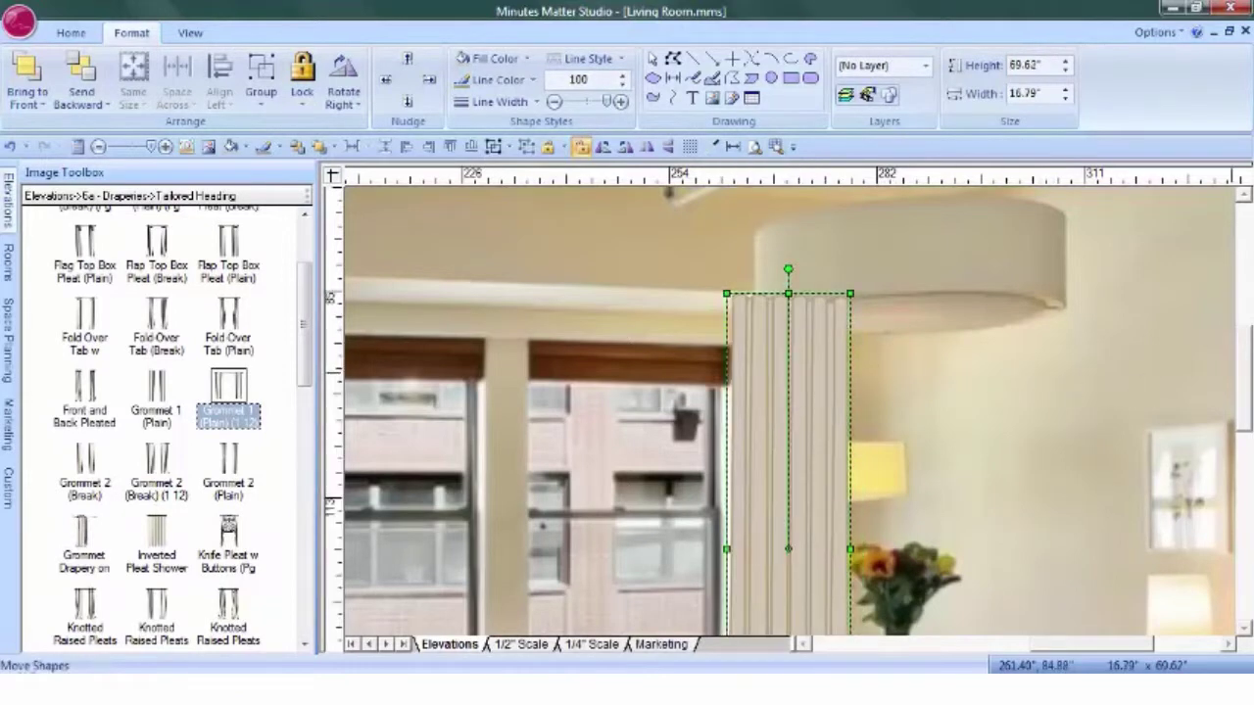
left_click_drag(1249, 372, 1249, 423)
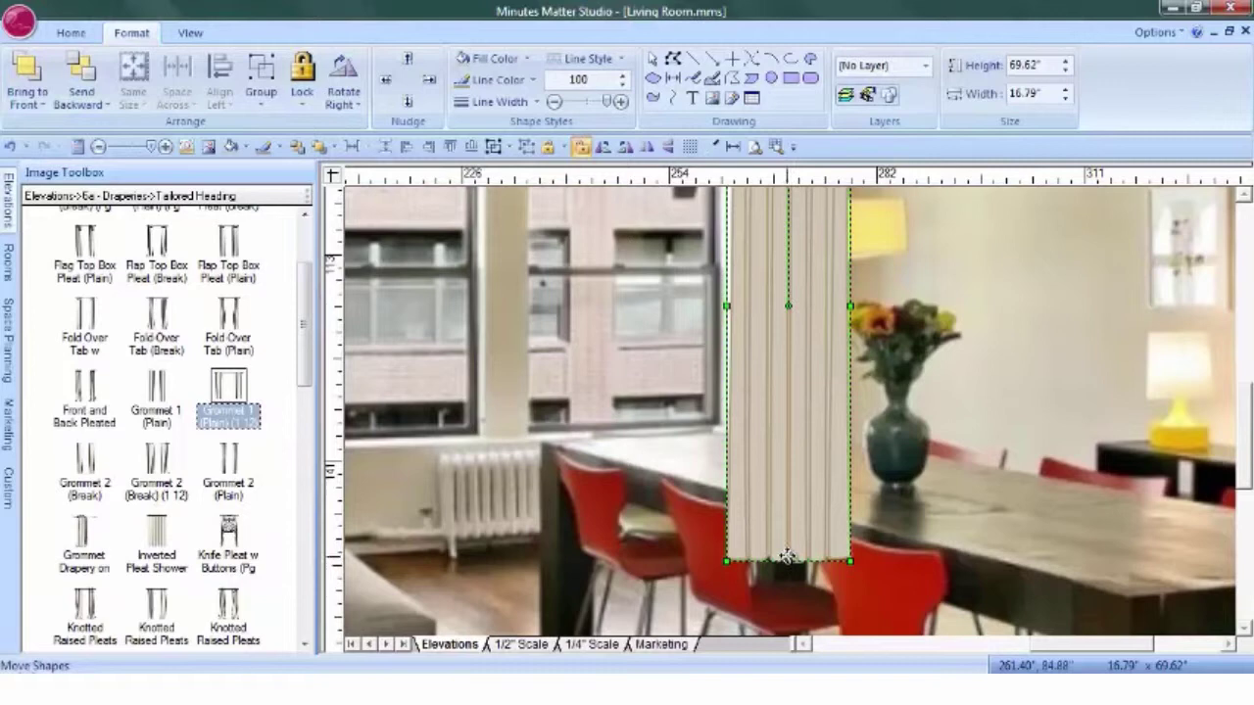
left_click_drag(787, 556, 787, 536)
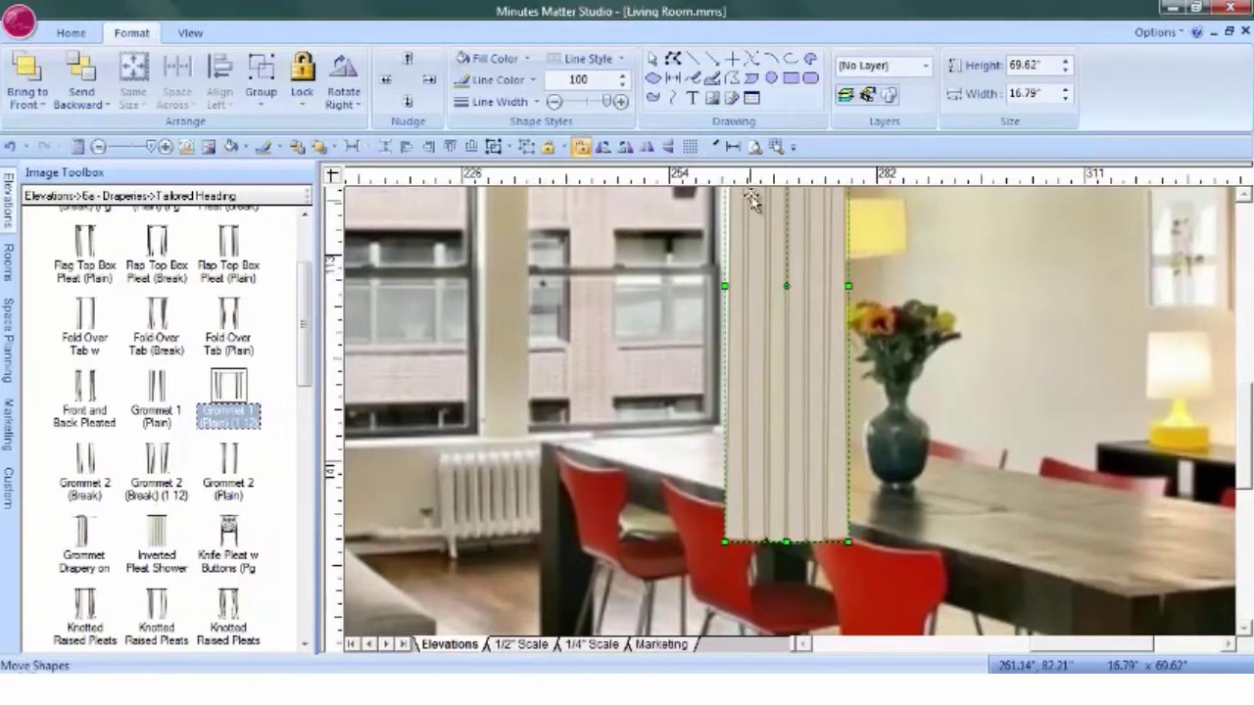
scroll(1015, 654, "left", 3)
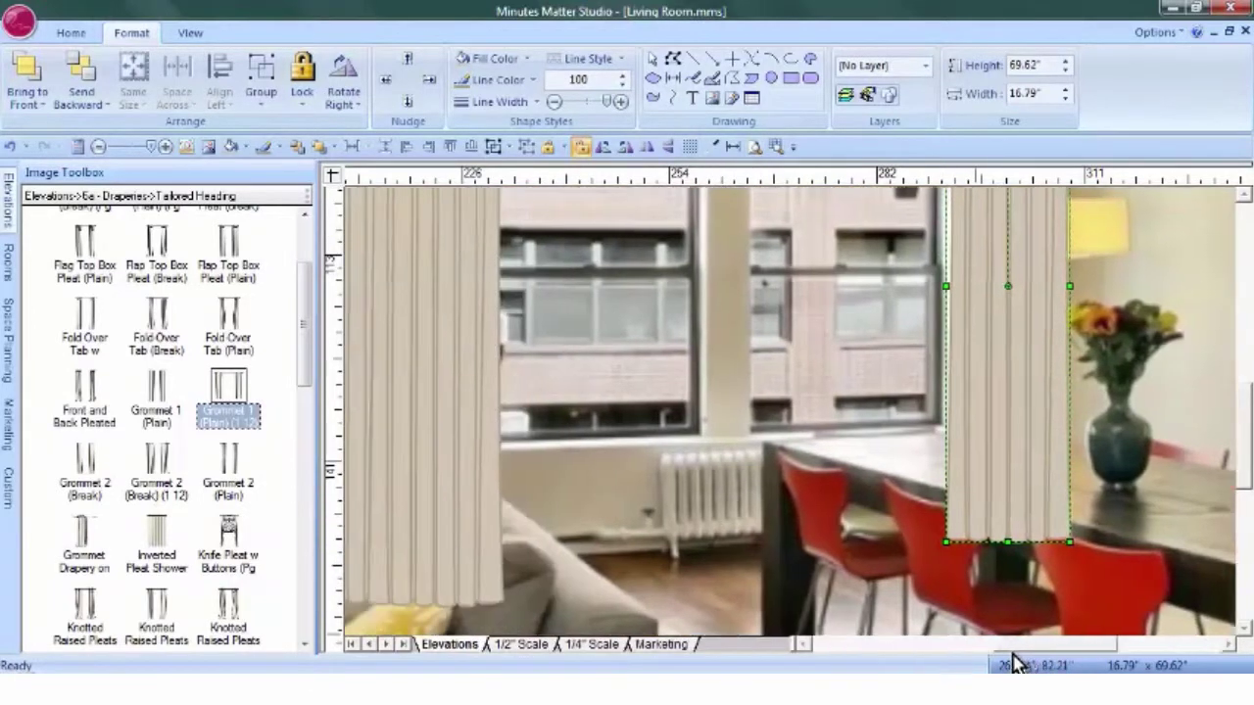
scroll(1009, 646, "left", 6)
Shorten the two middle-window drapes together, then lengthen the left one slightly
left_click(527, 551)
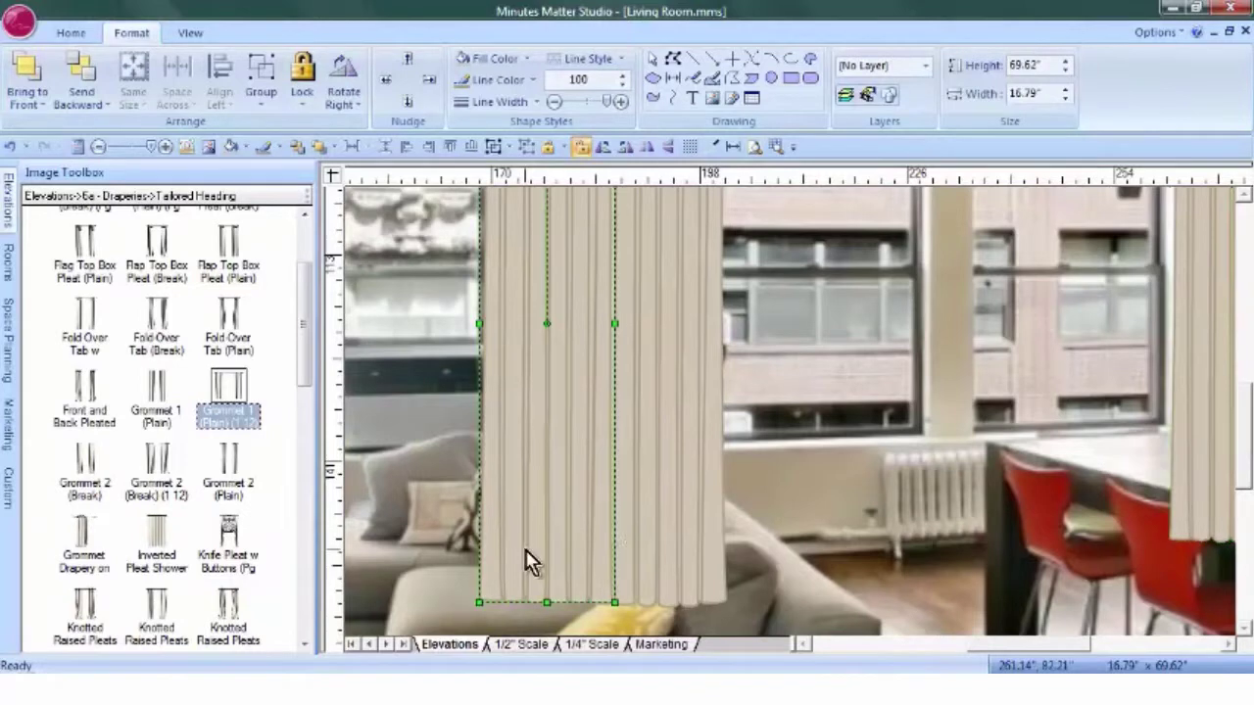
left_click(656, 541, "shift")
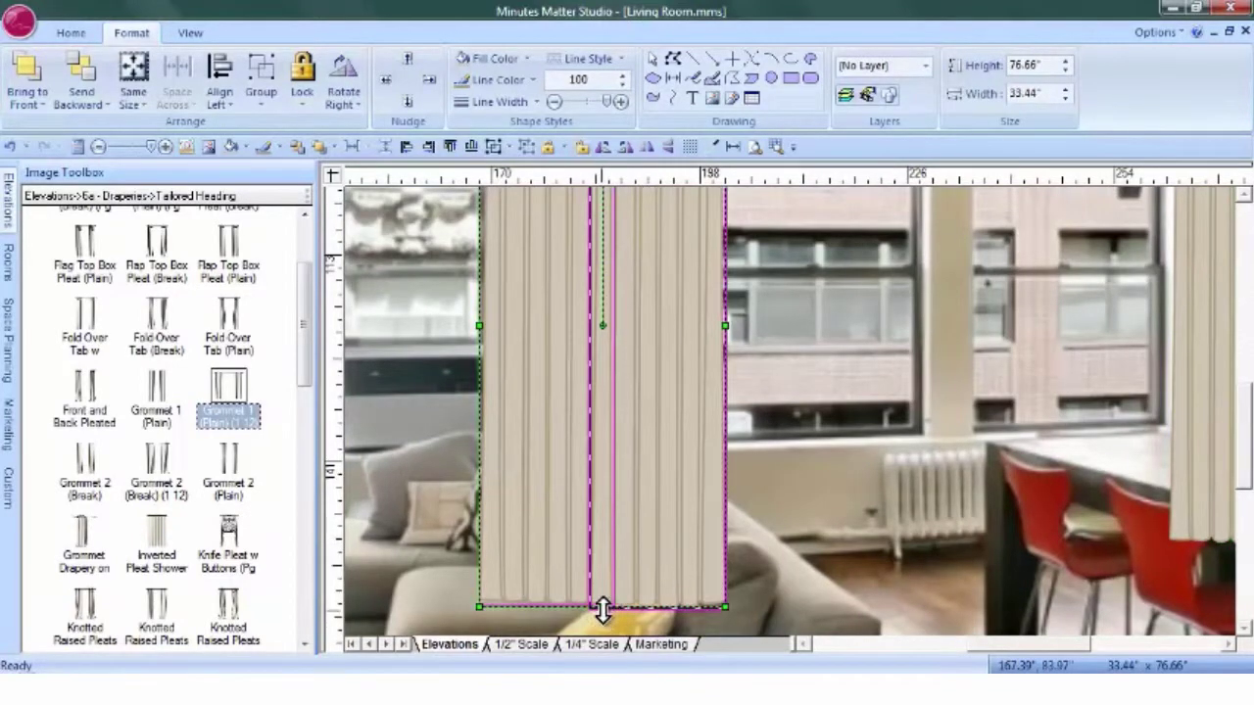
left_click_drag(601, 606, 598, 567)
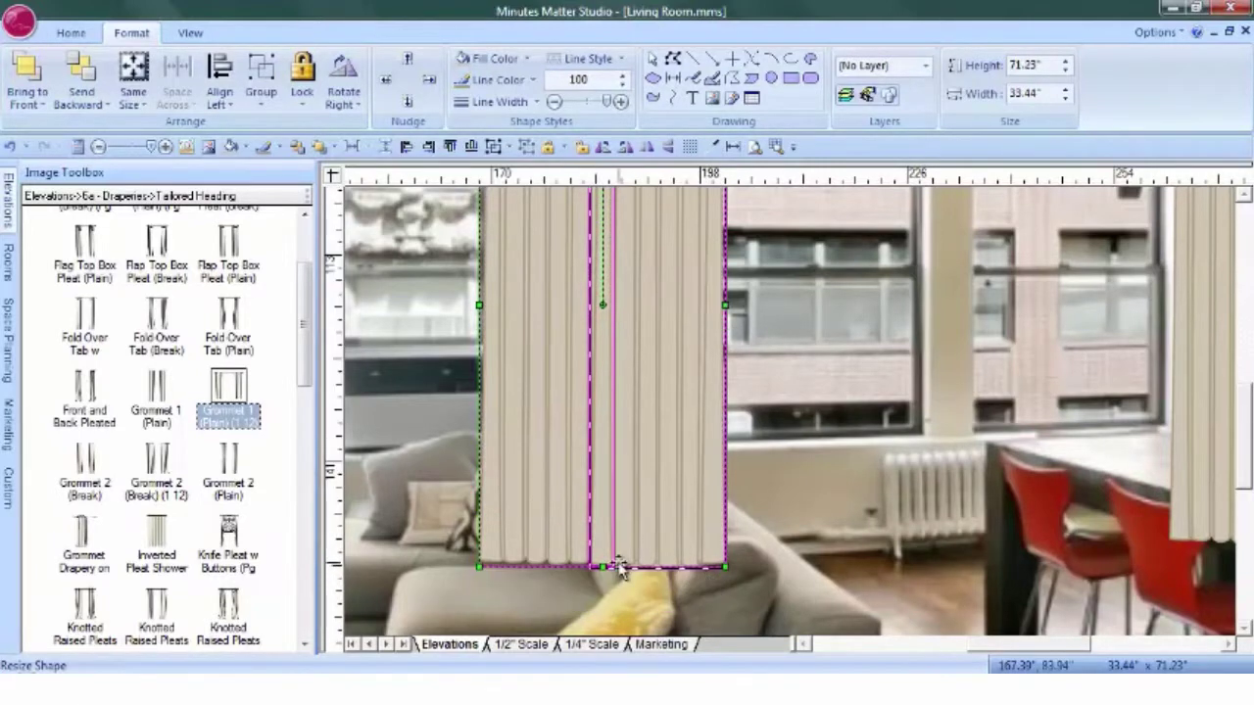
left_click(529, 529)
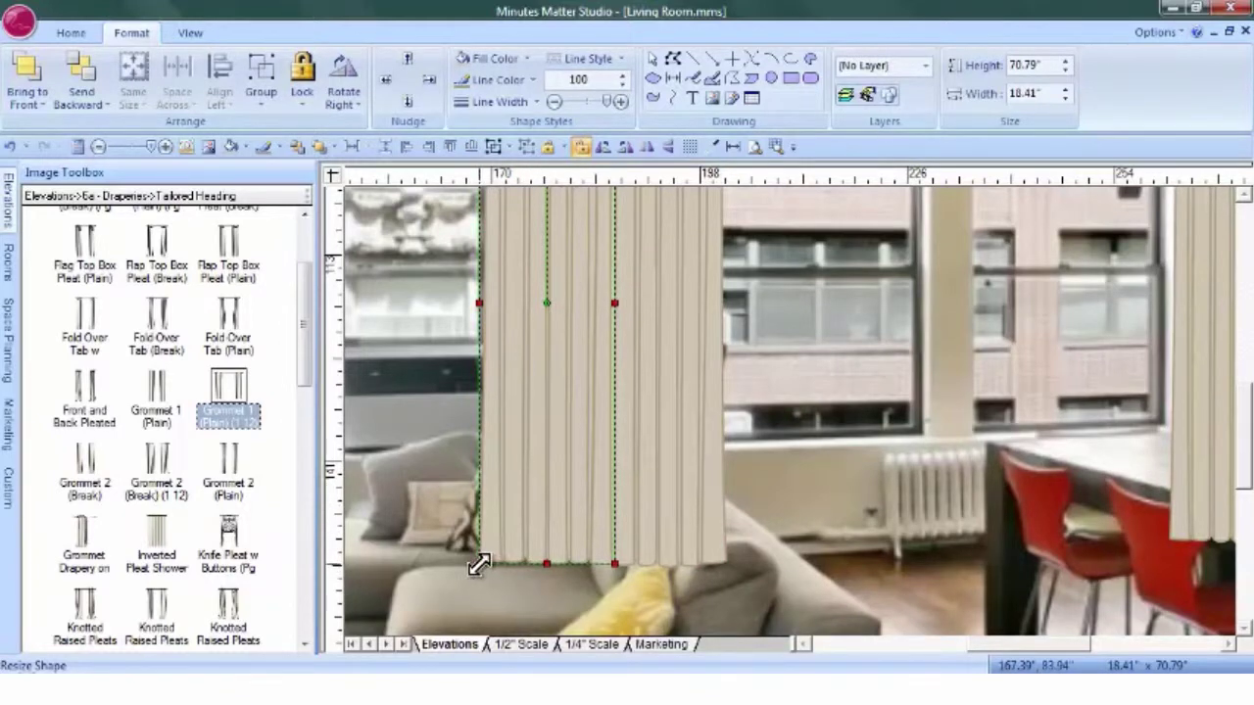
left_click_drag(478, 565, 477, 569)
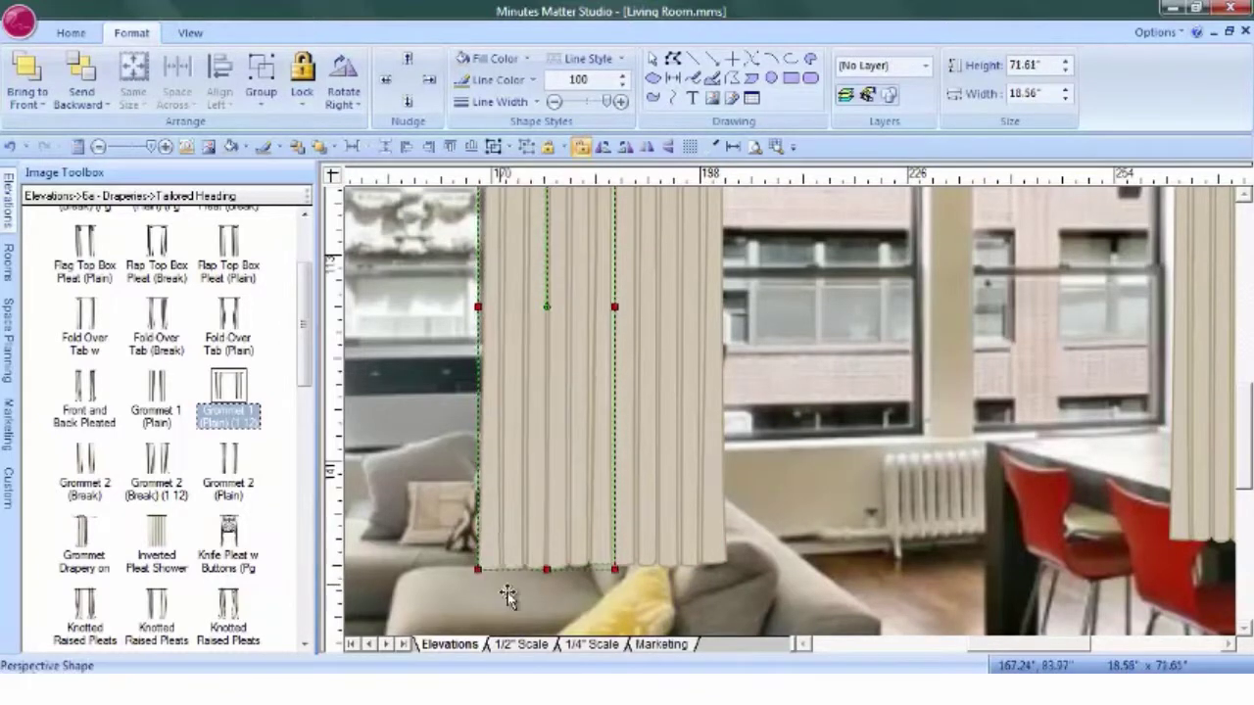
left_click(754, 146)
left_click(1205, 338)
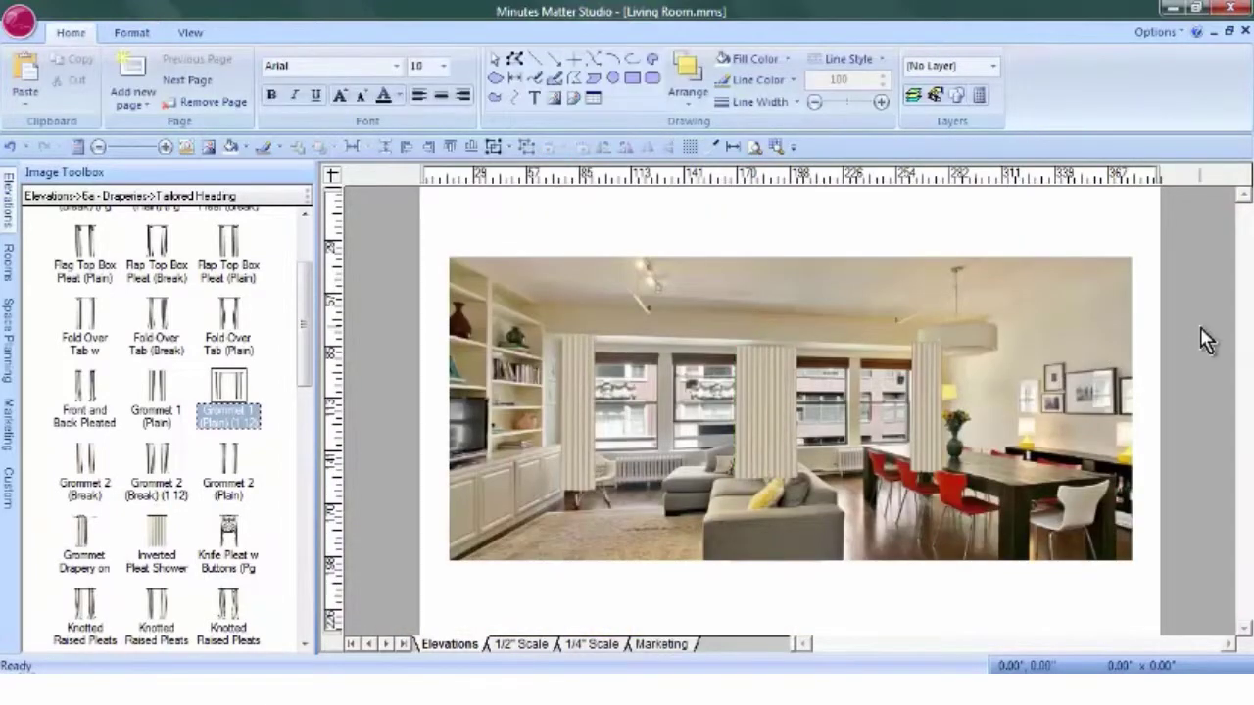
Shorten the right drape near the pendant lamp by lowering its top edge
left_click(775, 147)
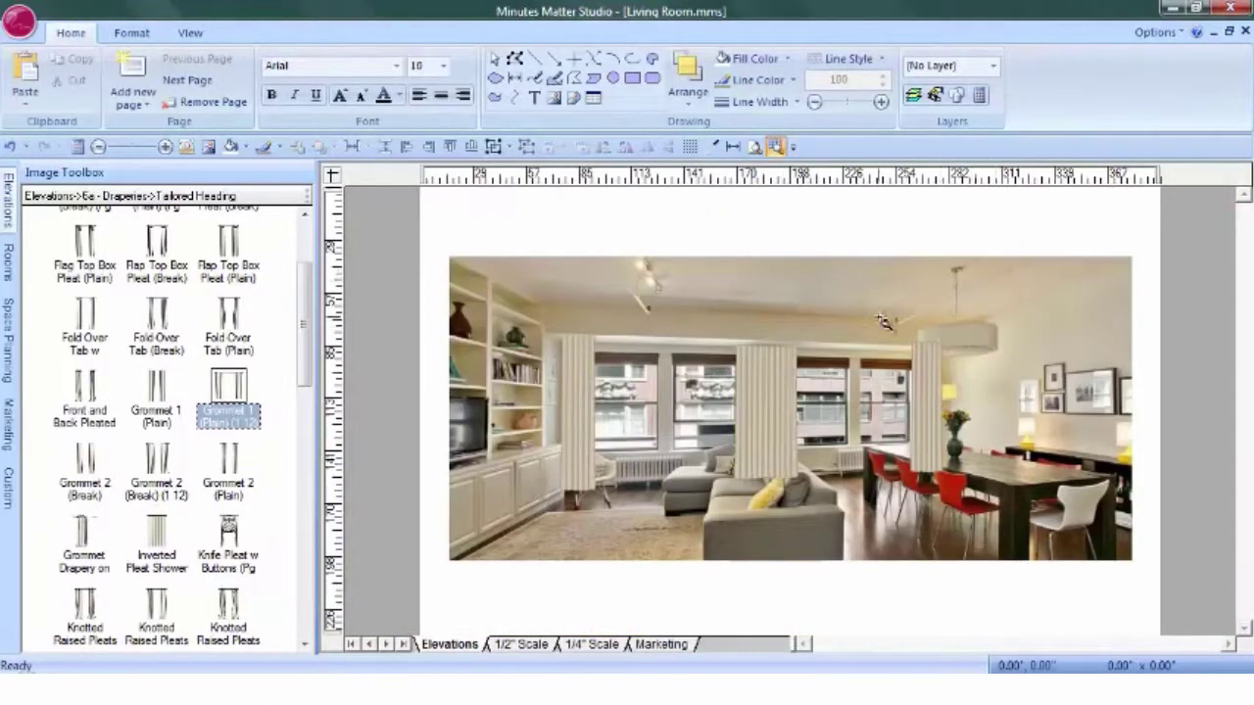
left_click_drag(881, 321, 1002, 414)
left_click(713, 337)
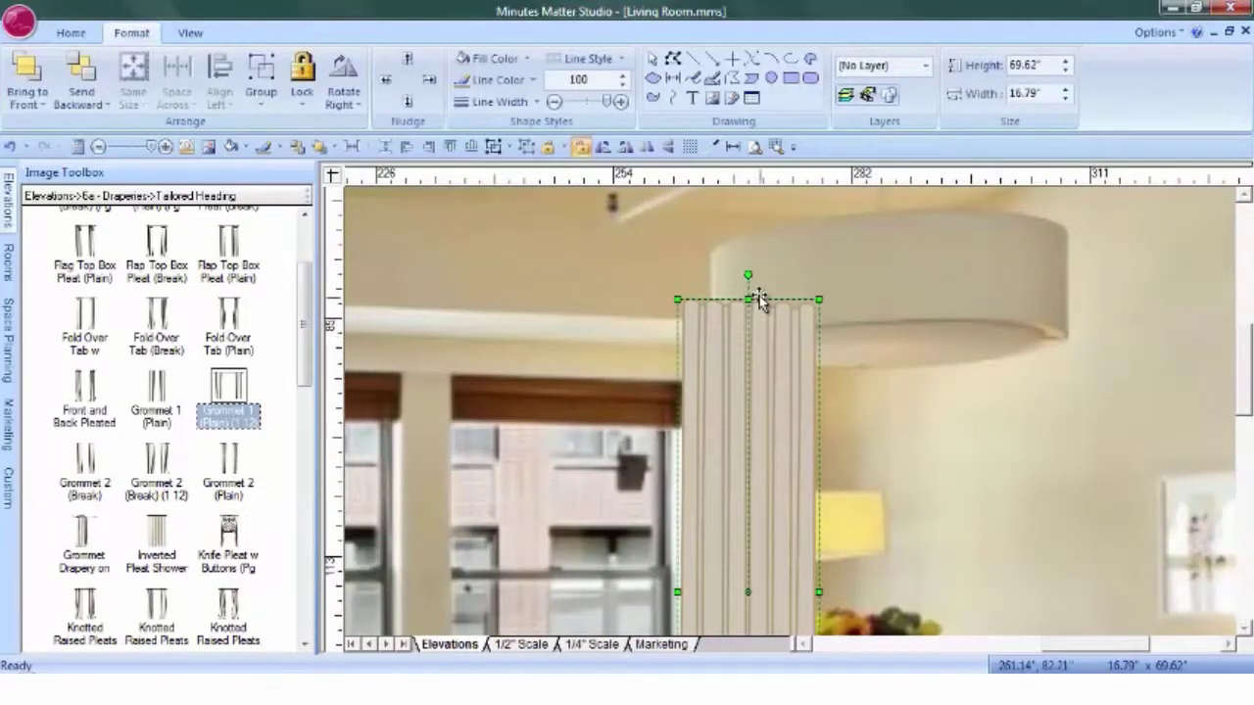
left_click_drag(748, 299, 749, 321)
left_click(766, 148)
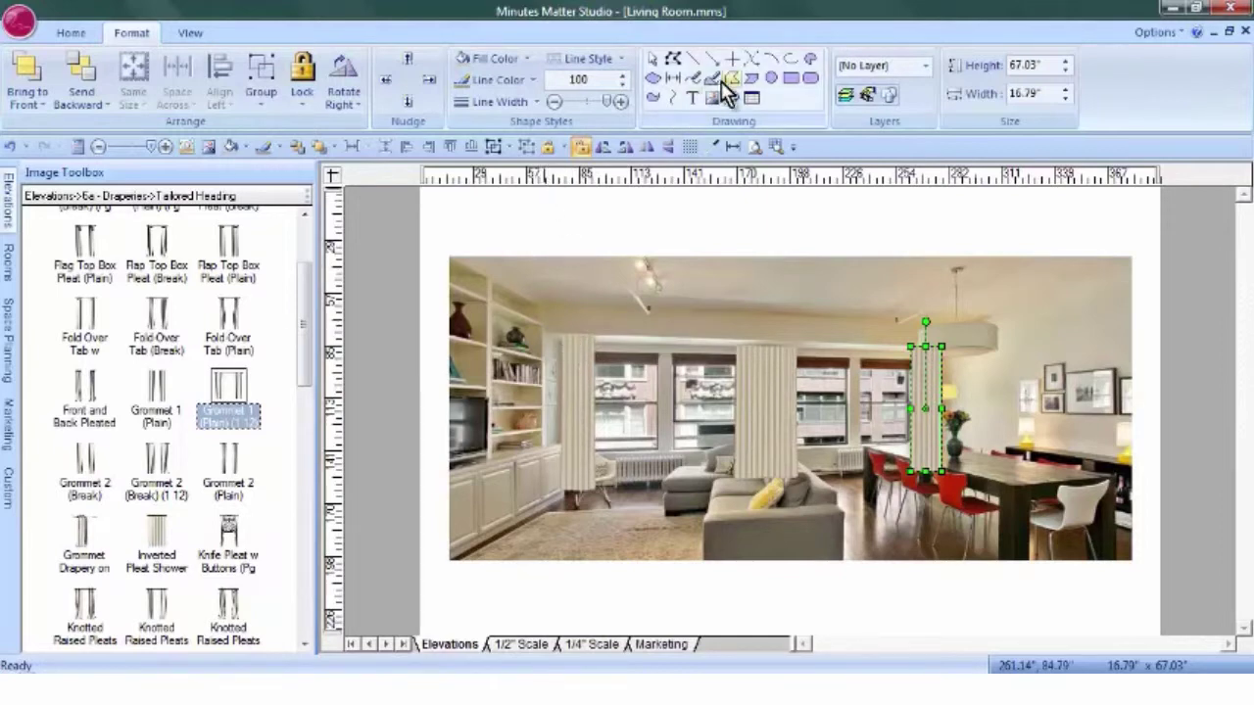
Draw a 4.0 pt rod line across the curtain tops
left_click(692, 59)
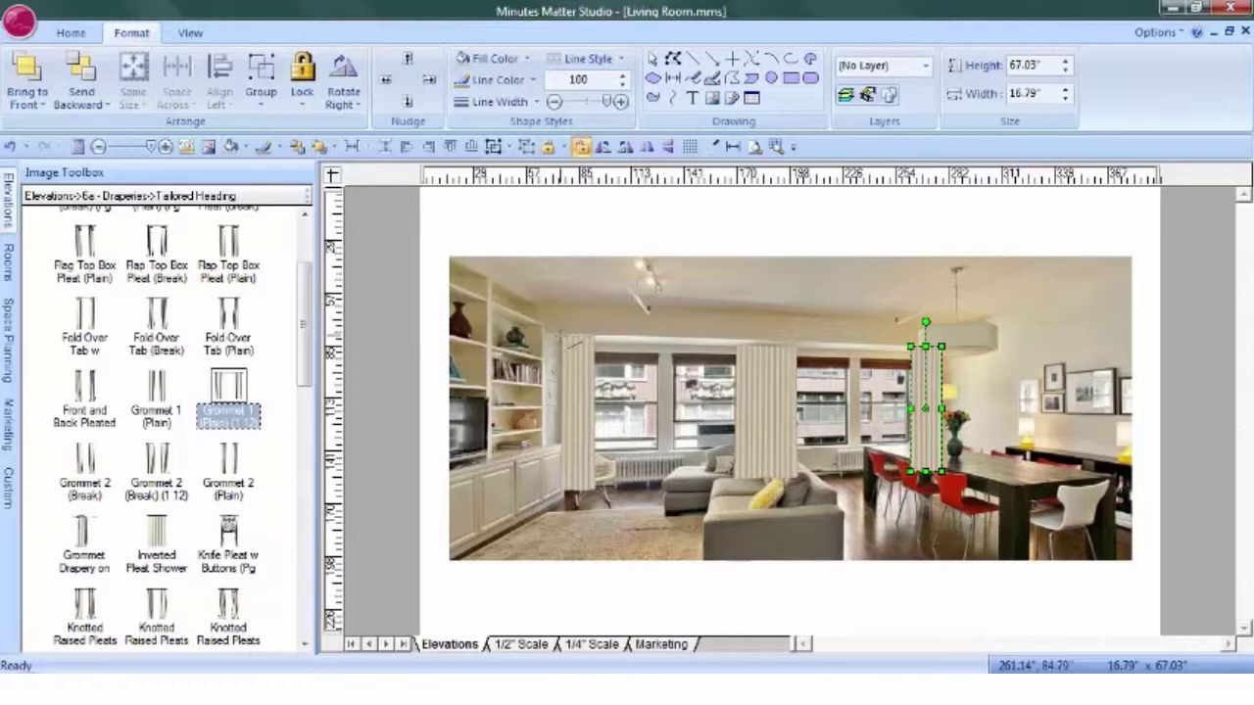
left_click_drag(578, 342, 925, 345)
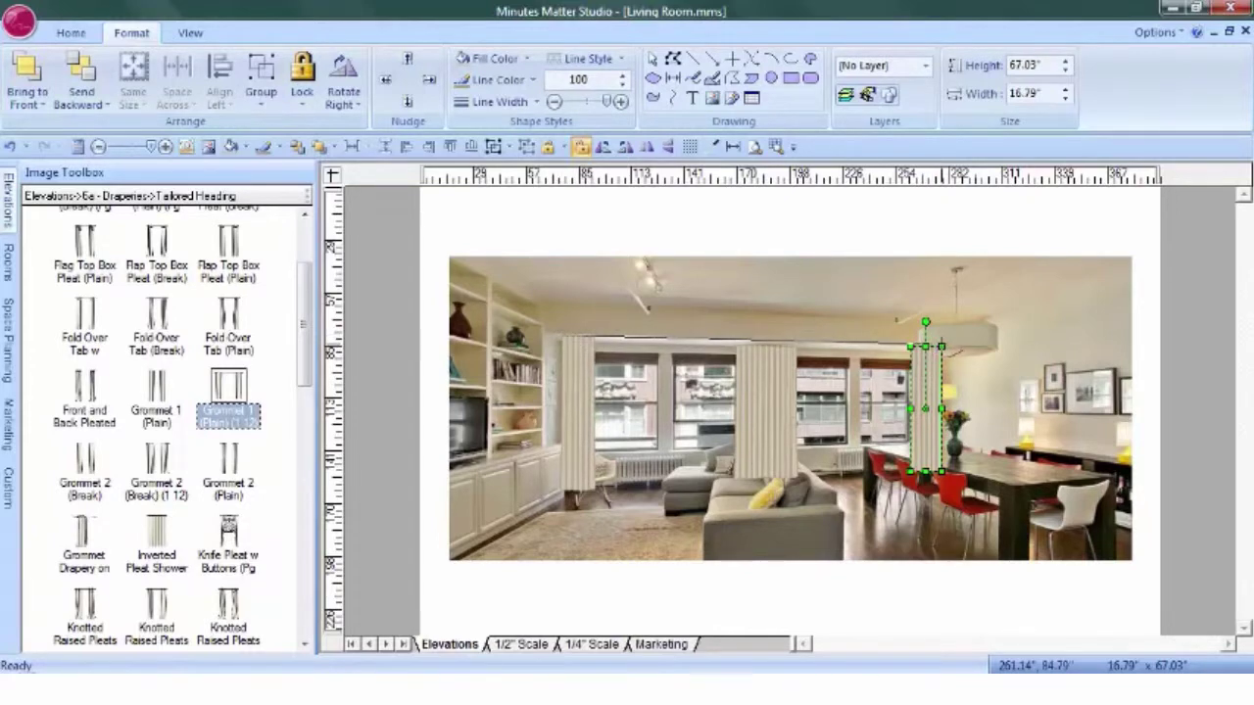
left_click(537, 101)
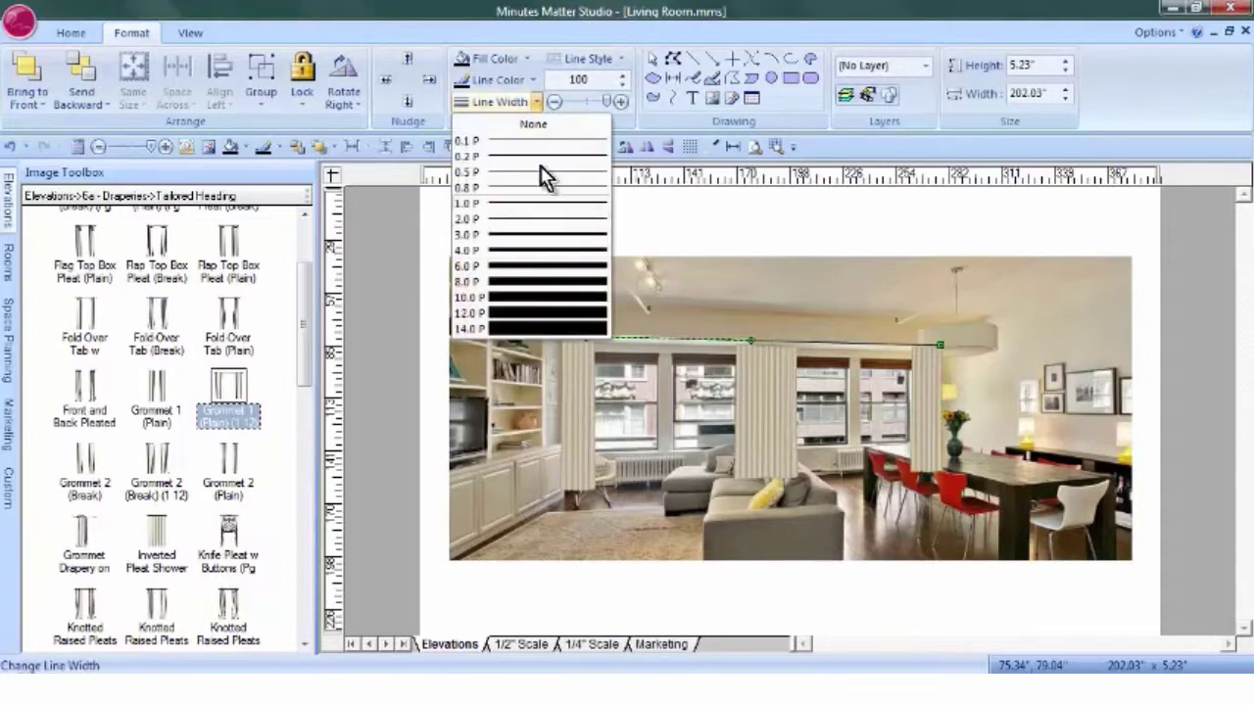
left_click(505, 249)
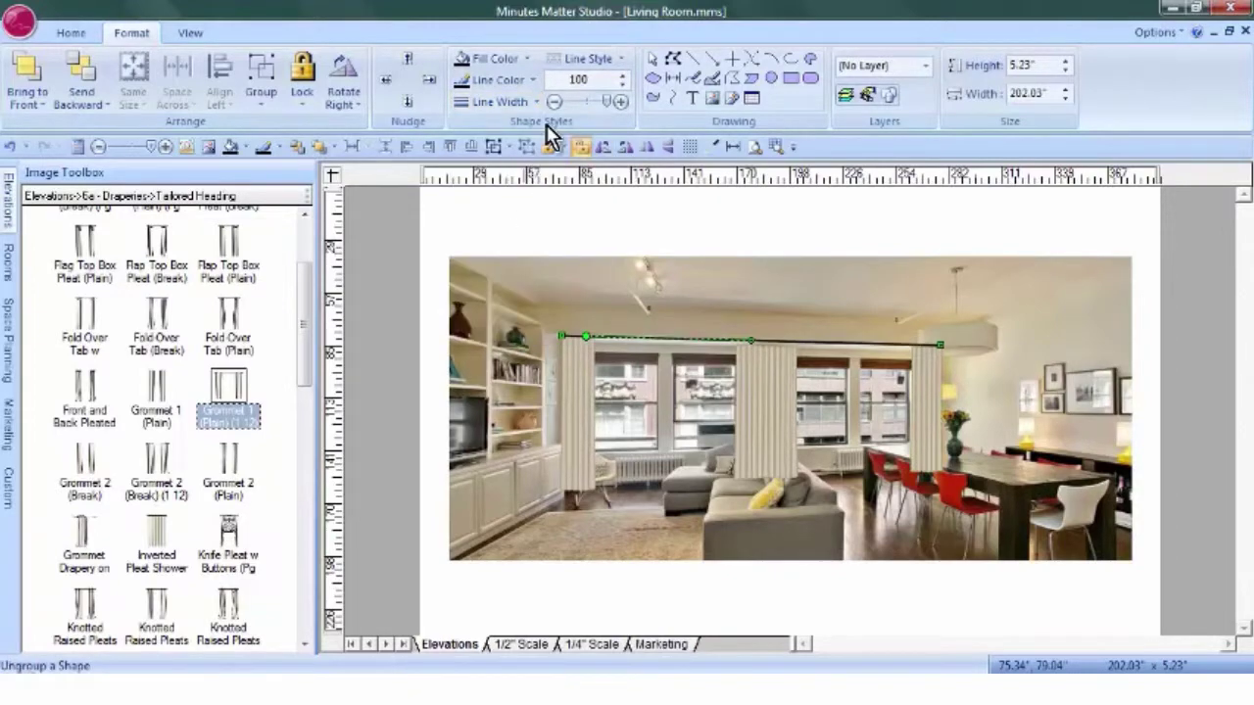
Colour the rod light grey (240,240,240), sampled from the photo
left_click(534, 80)
left_click(566, 239)
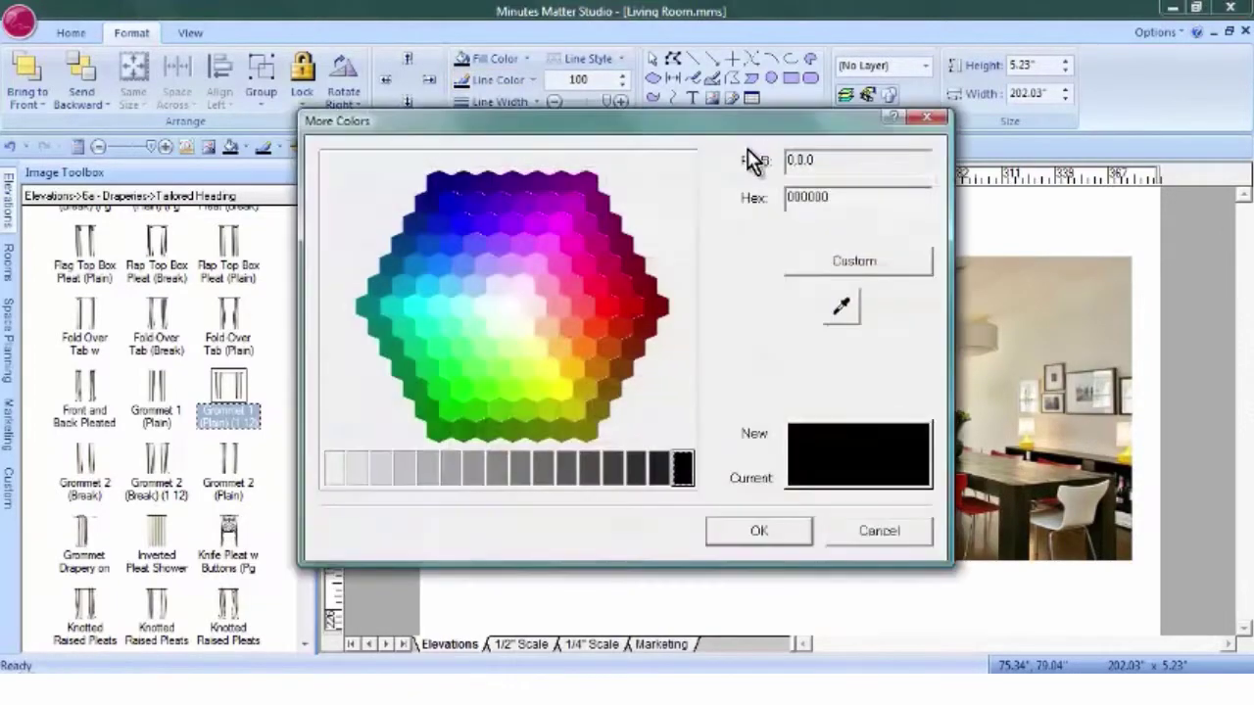
left_click_drag(748, 120, 458, 118)
left_click(551, 307)
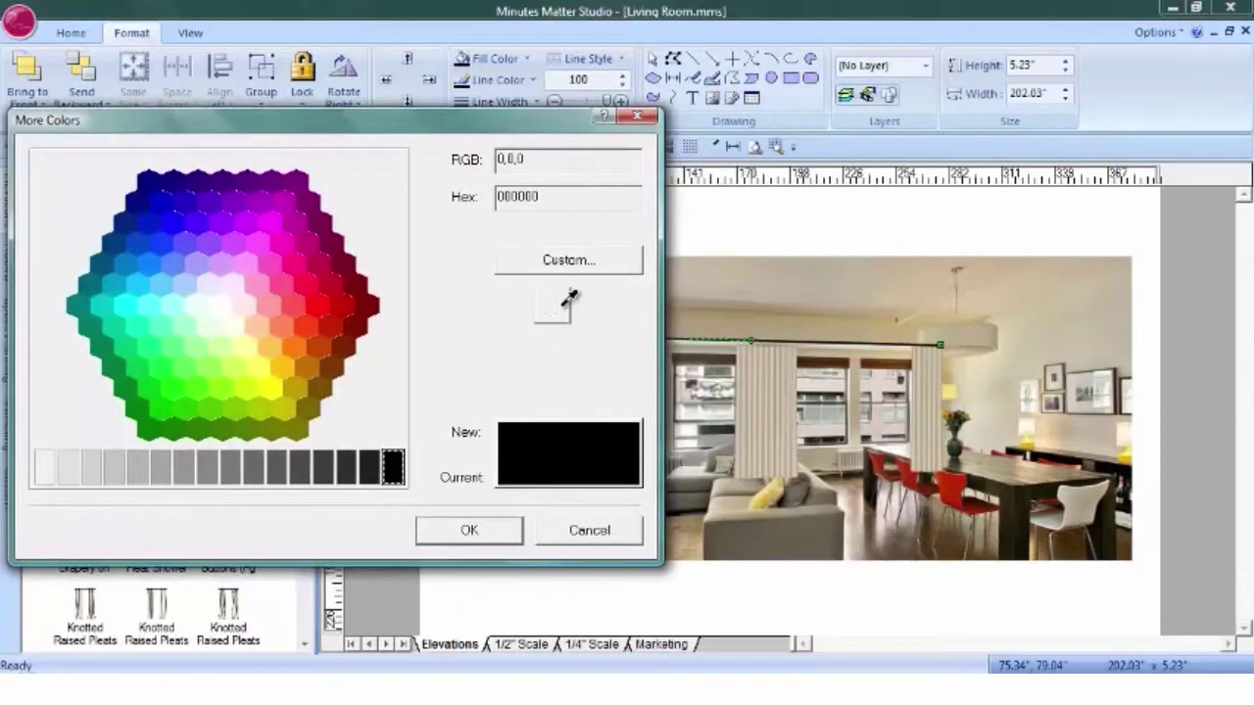
left_click(784, 386)
left_click(495, 533)
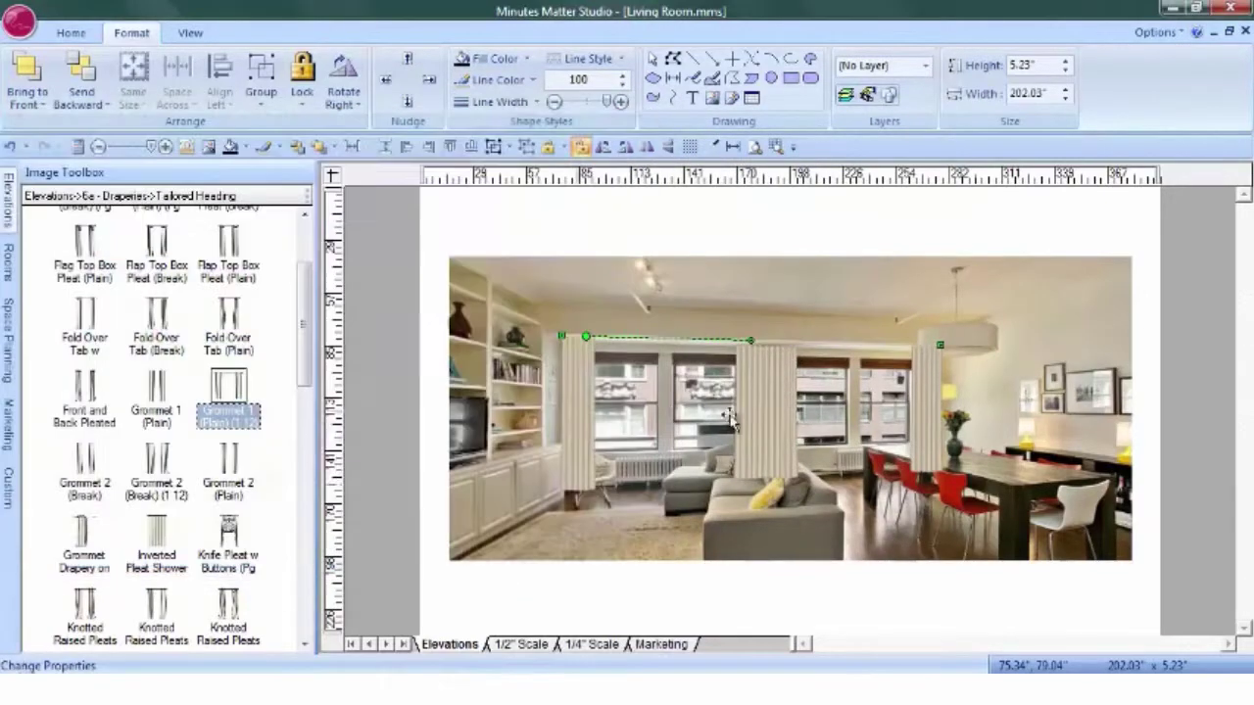
left_click(775, 146)
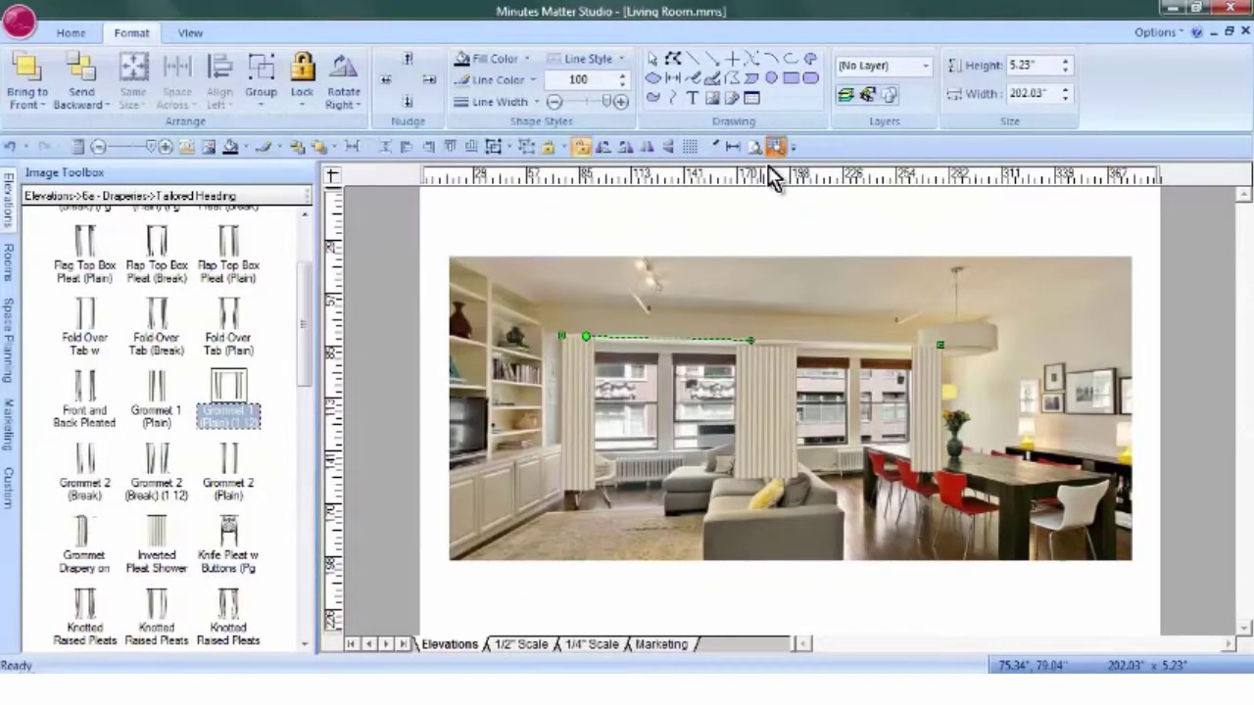
left_click(556, 333)
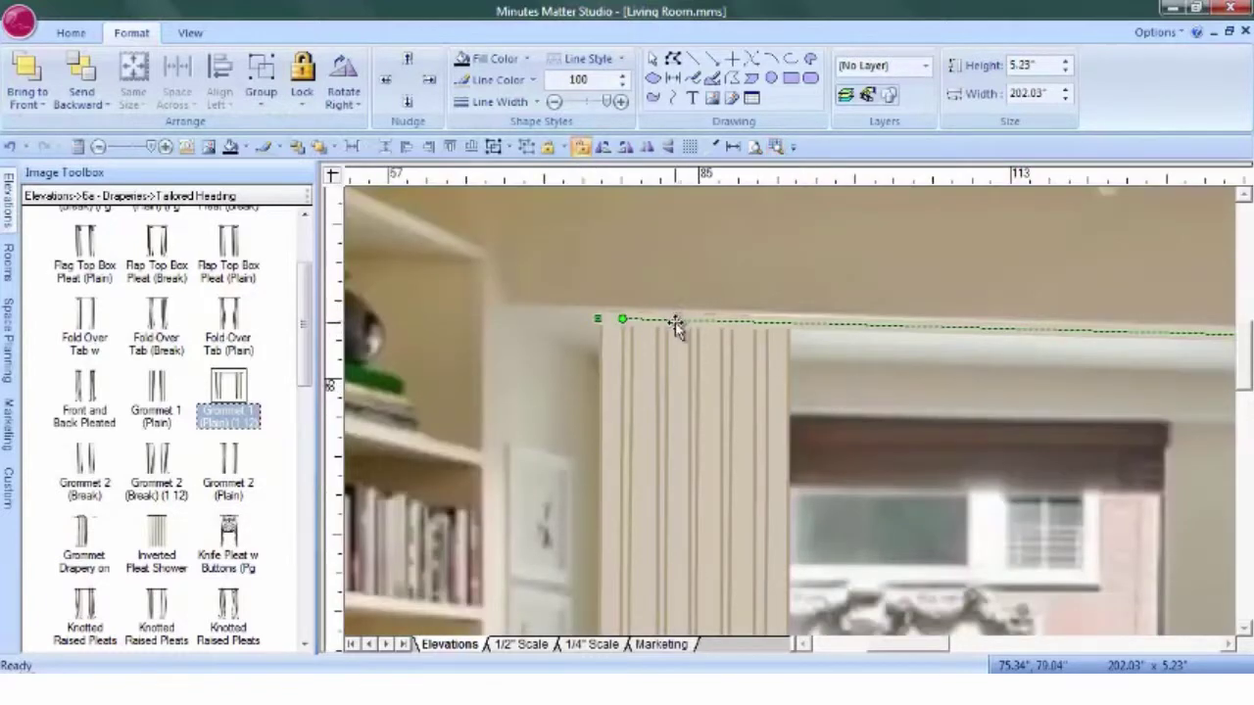
Raise the rod, stretch the right curtain up to it, and lower the rod's right end
left_click_drag(675, 326, 611, 311)
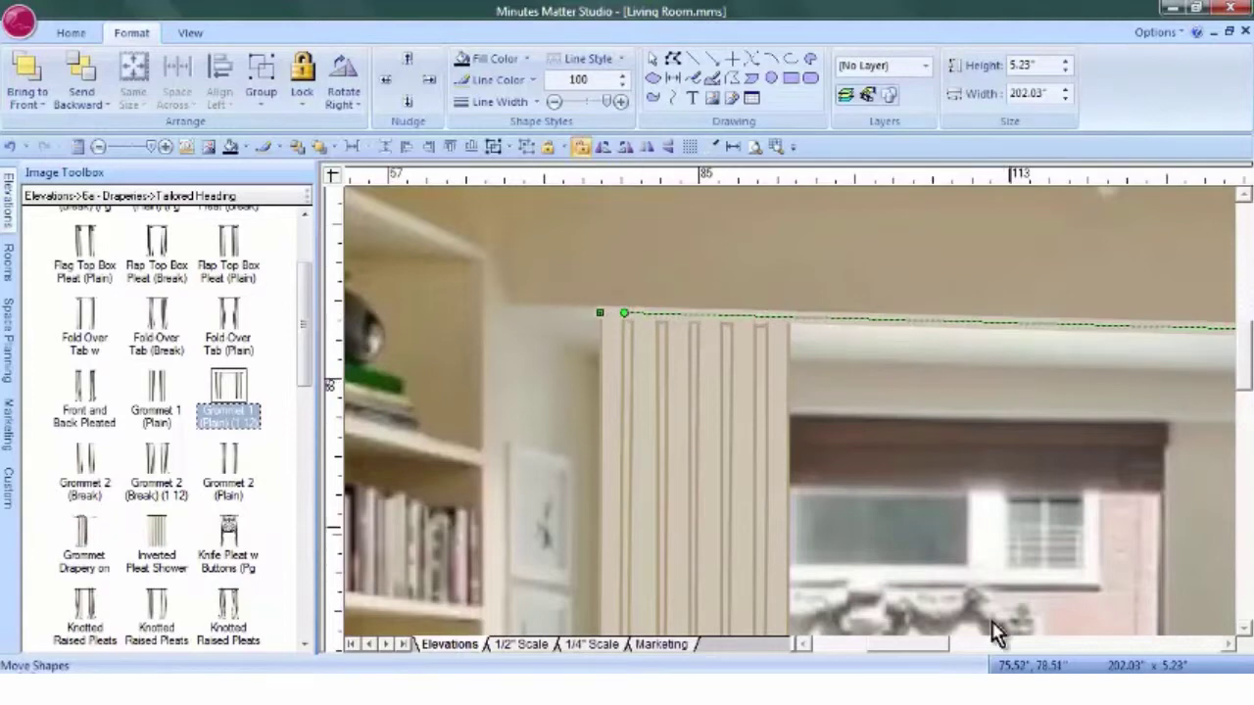
left_click_drag(921, 663, 999, 661)
left_click(847, 475)
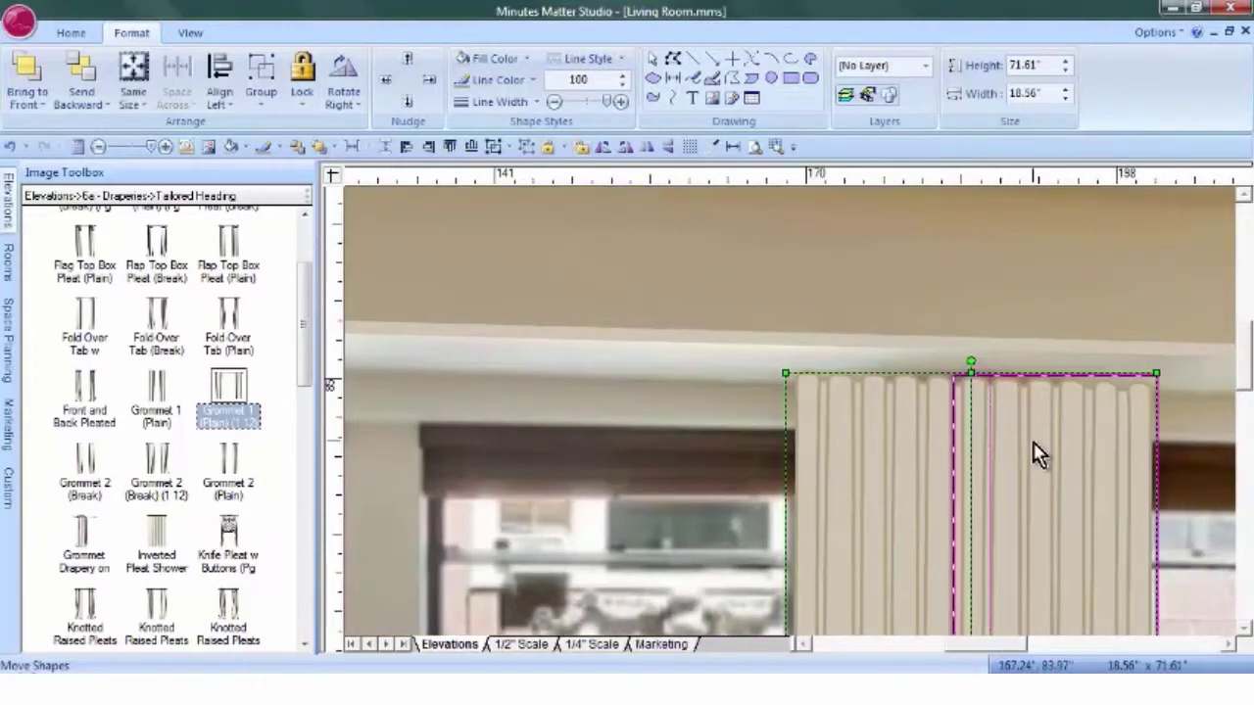
left_click_drag(973, 372, 967, 340)
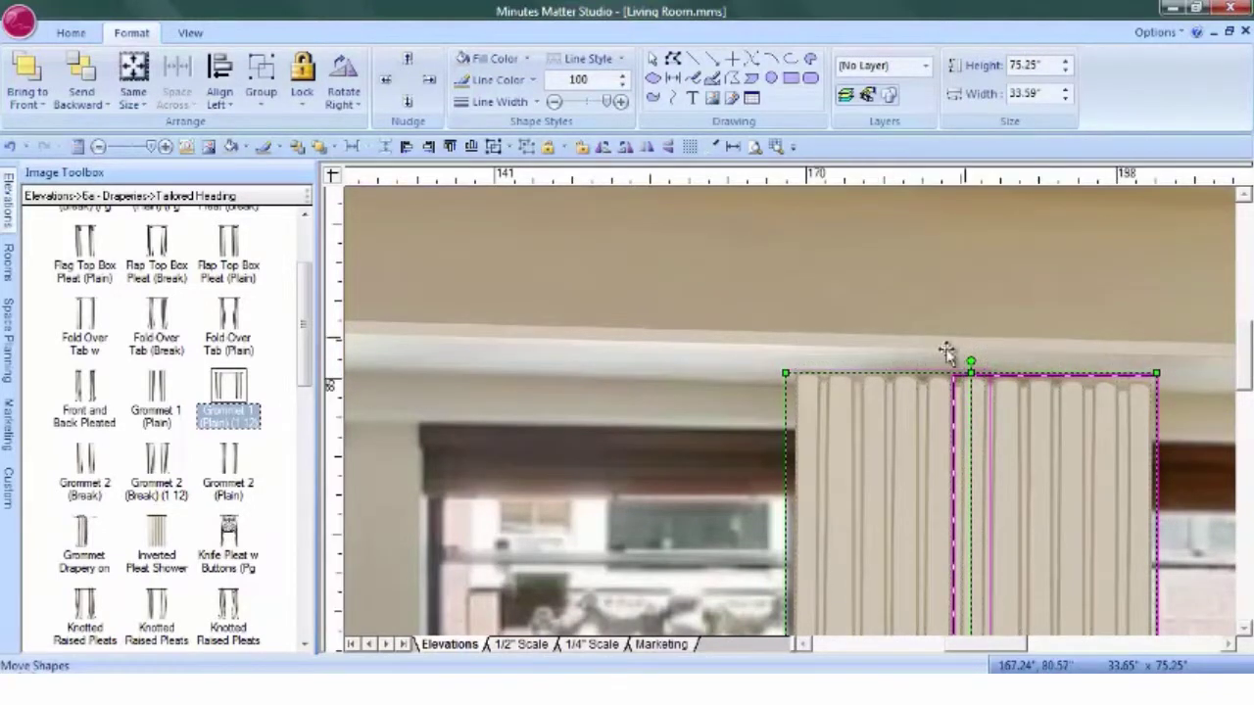
left_click_drag(998, 645, 1056, 649)
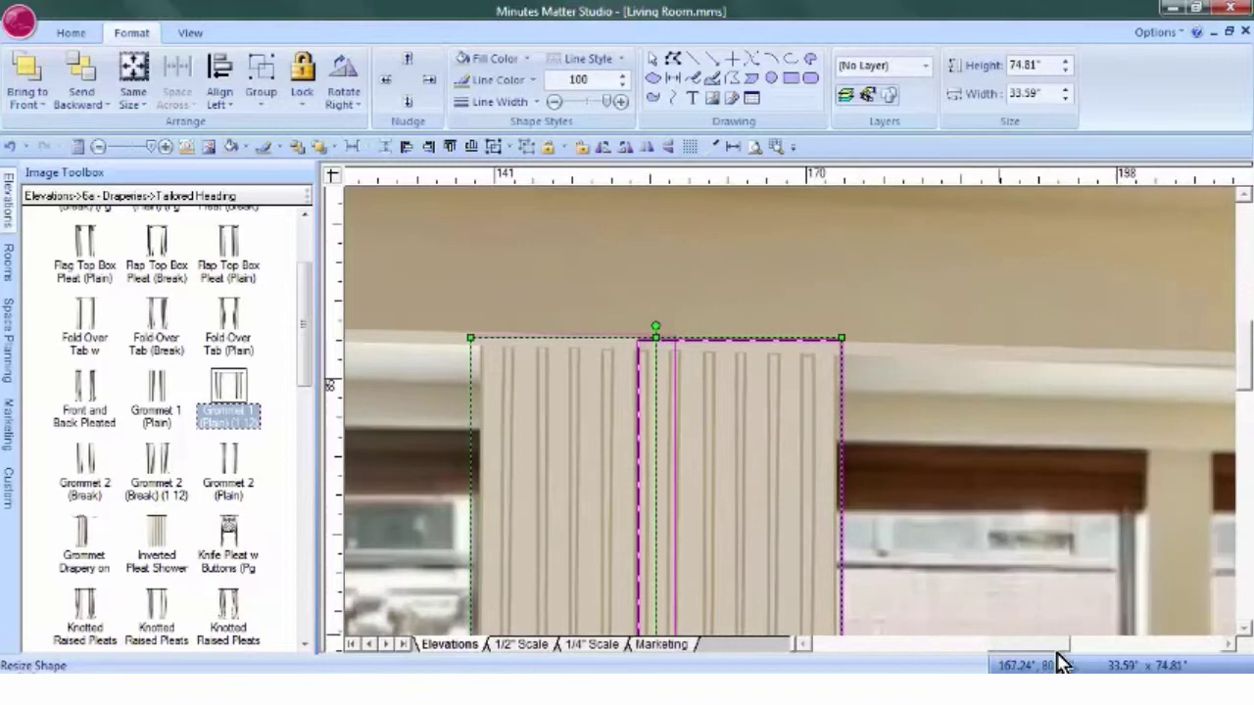
left_click(1000, 533)
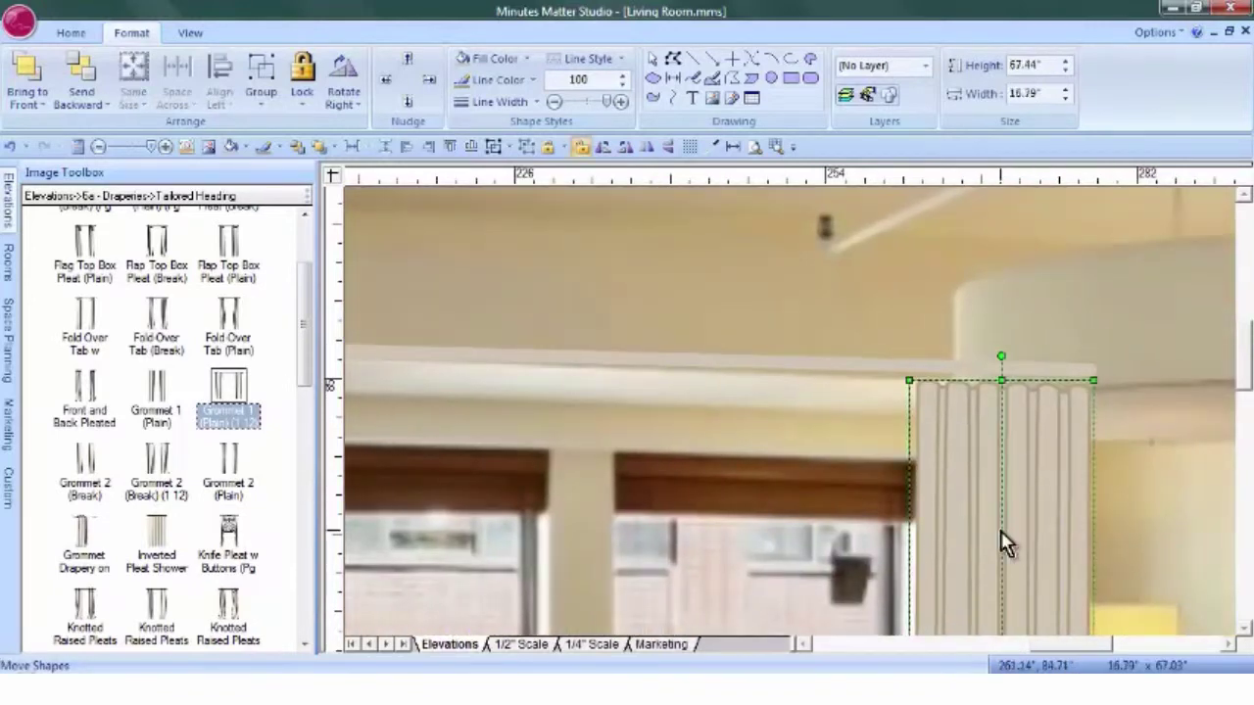
left_click(965, 365)
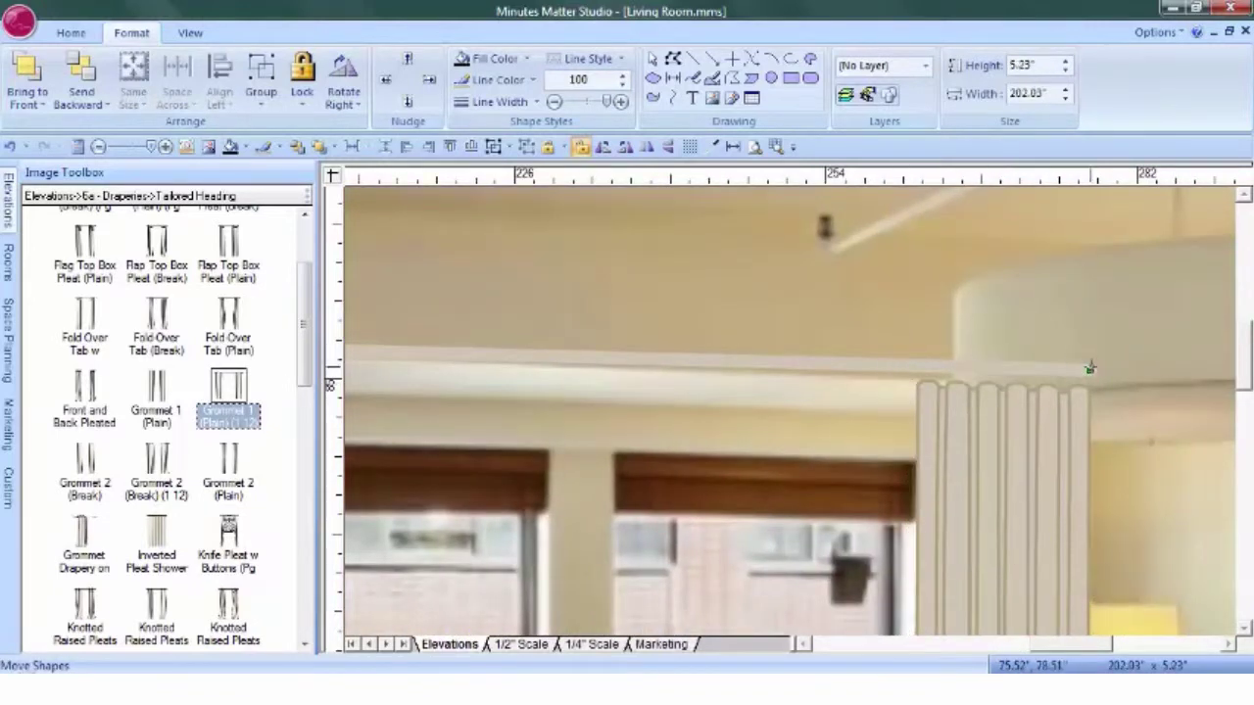
mouse_move(1089, 370)
left_mouse_down()
mouse_move(1089, 399)
mouse_move(1089, 385)
left_mouse_up()
Trim the middle and left curtain panels' tops to meet the rod
left_click_drag(1046, 644, 1004, 654)
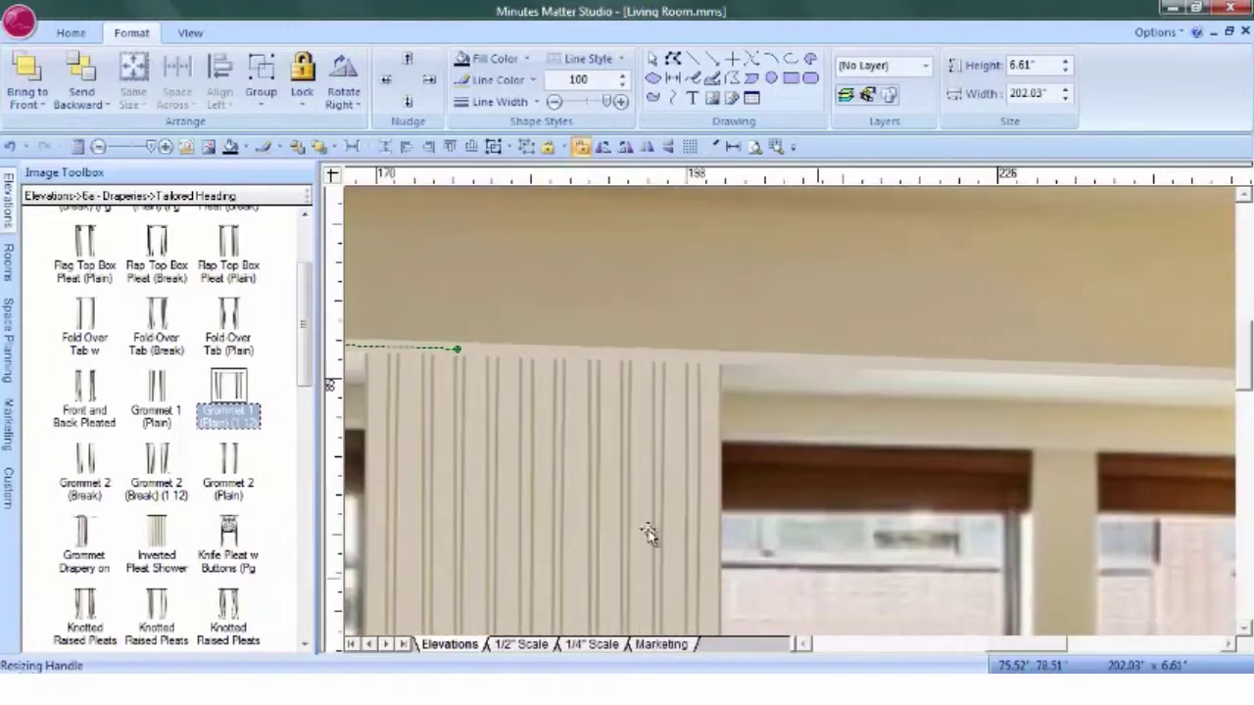
left_click(568, 503)
left_click(439, 462, "shift")
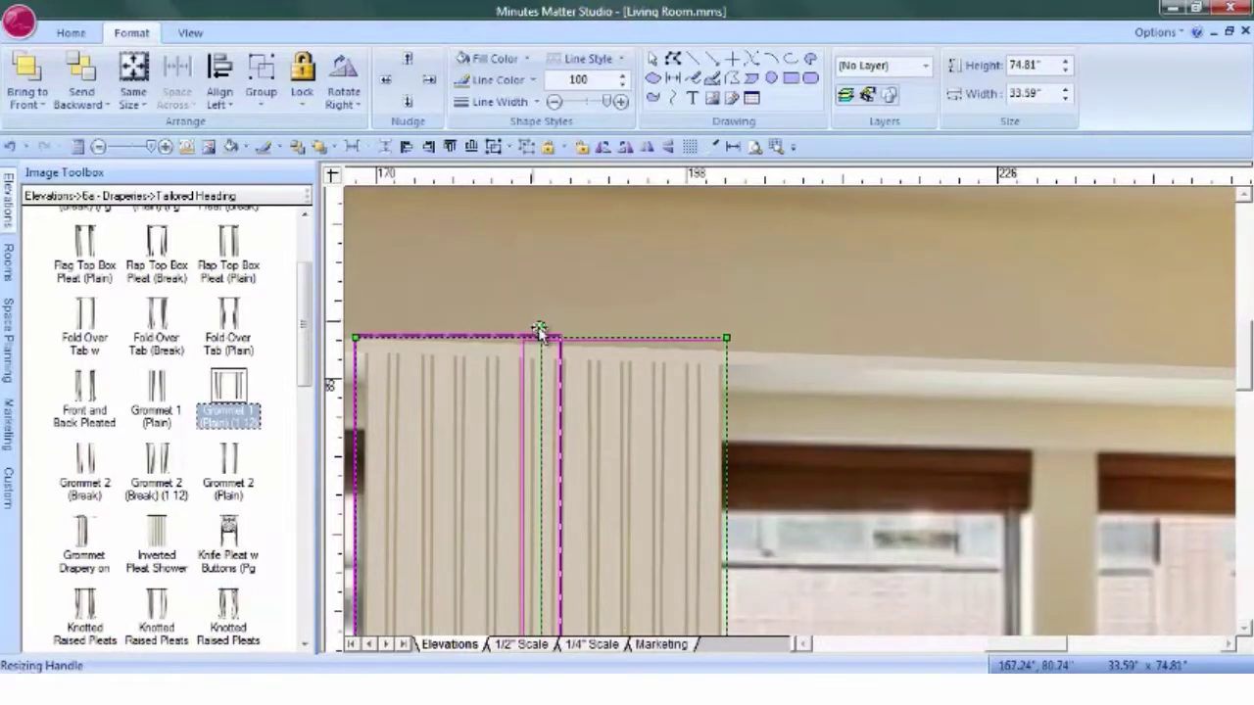
left_click_drag(543, 334, 541, 343)
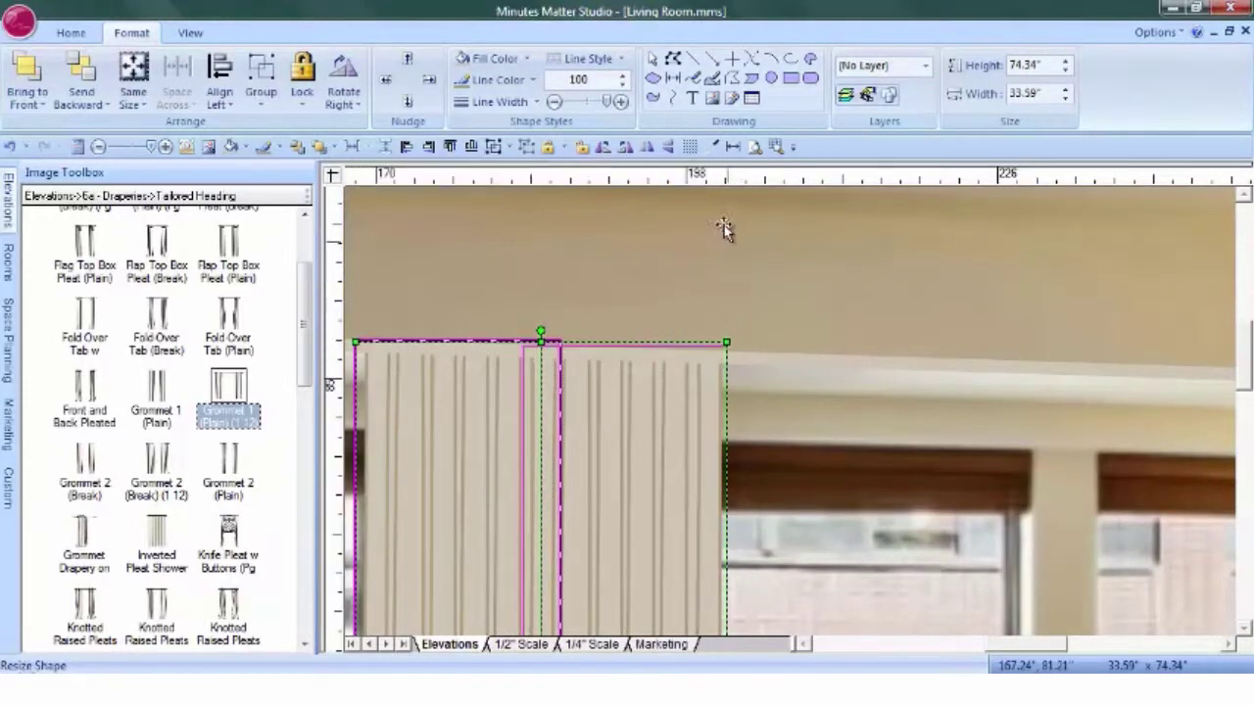
left_click(753, 147)
left_click(1218, 321)
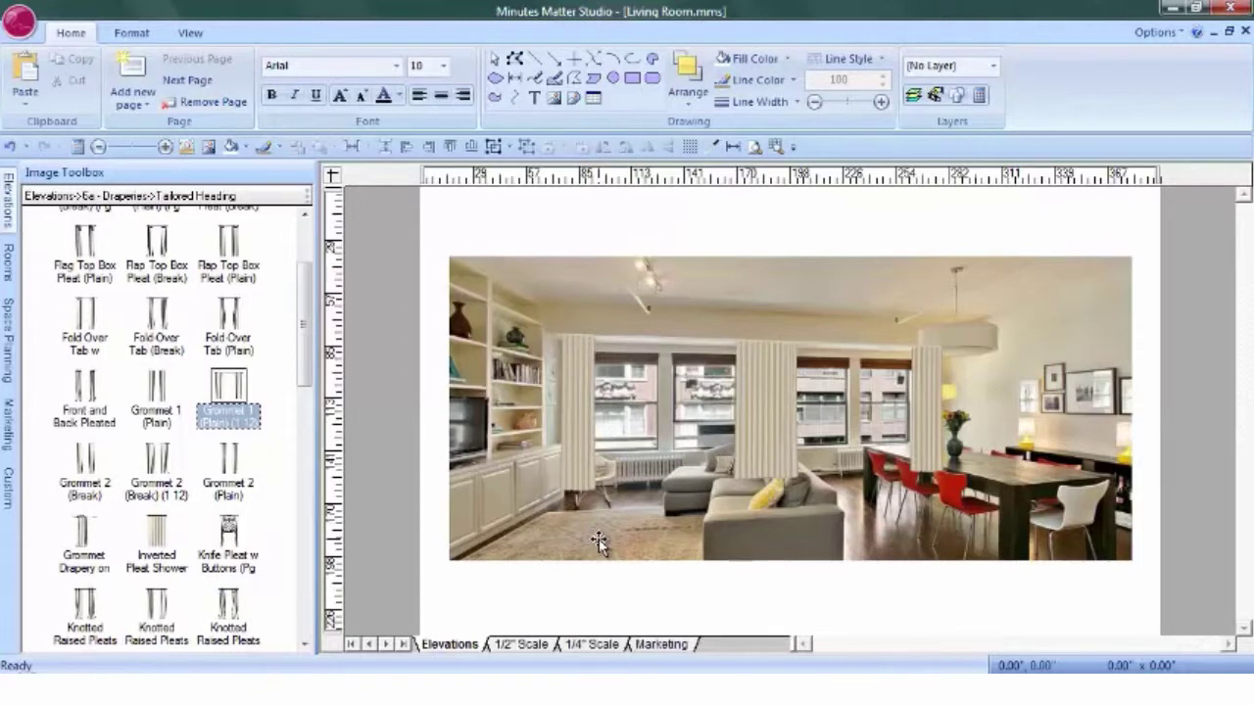
Bring the room photo to the front, then box-select and delete the curtains and rod
left_click(598, 542)
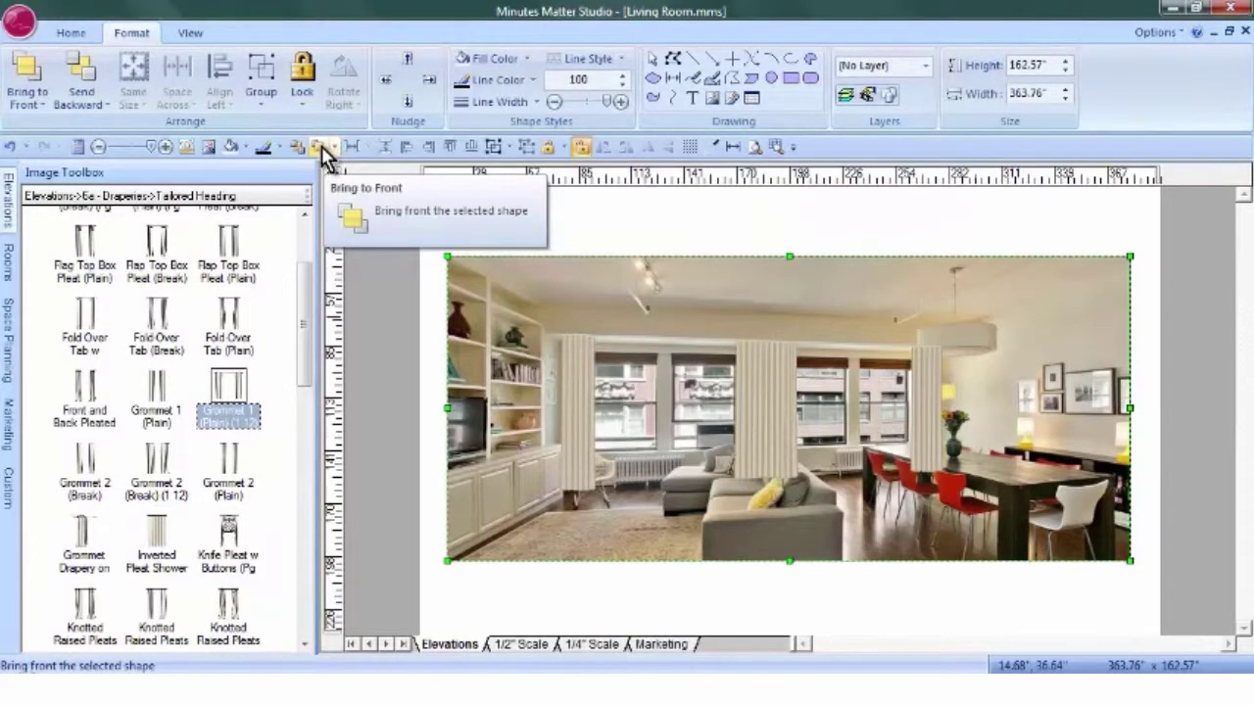
left_click(324, 153)
left_click(559, 219)
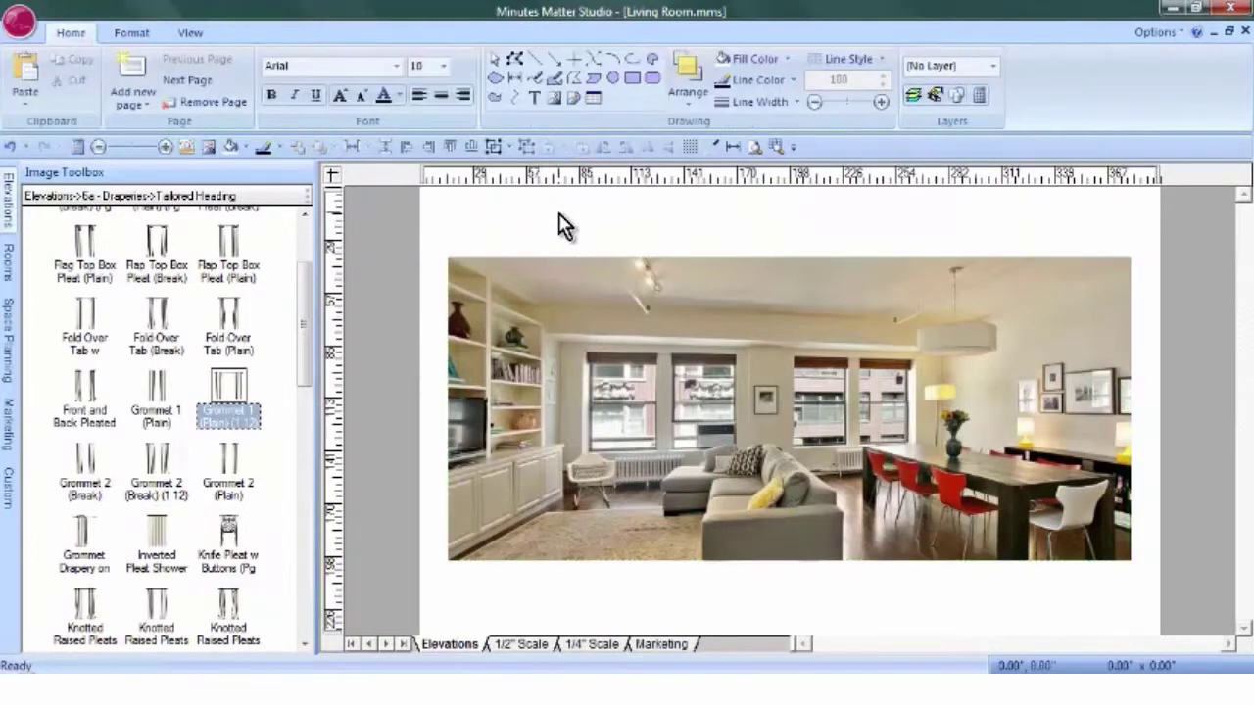
left_click_drag(546, 219, 973, 546)
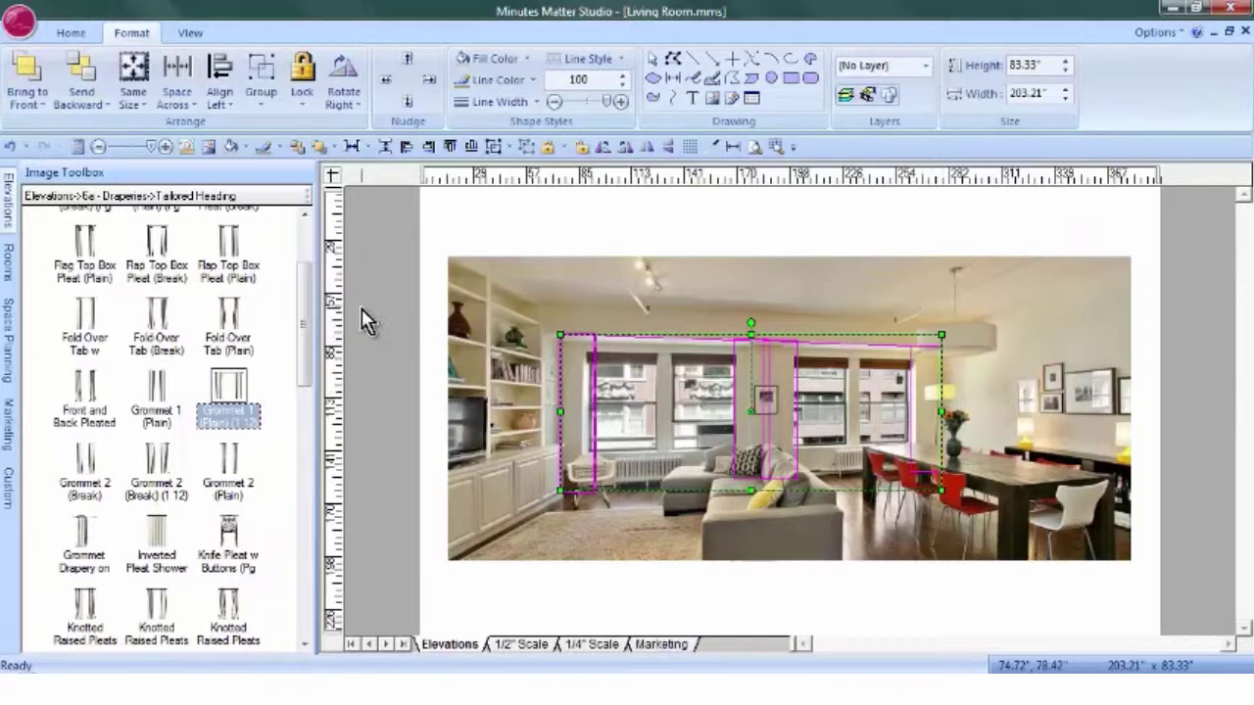
key("Delete")
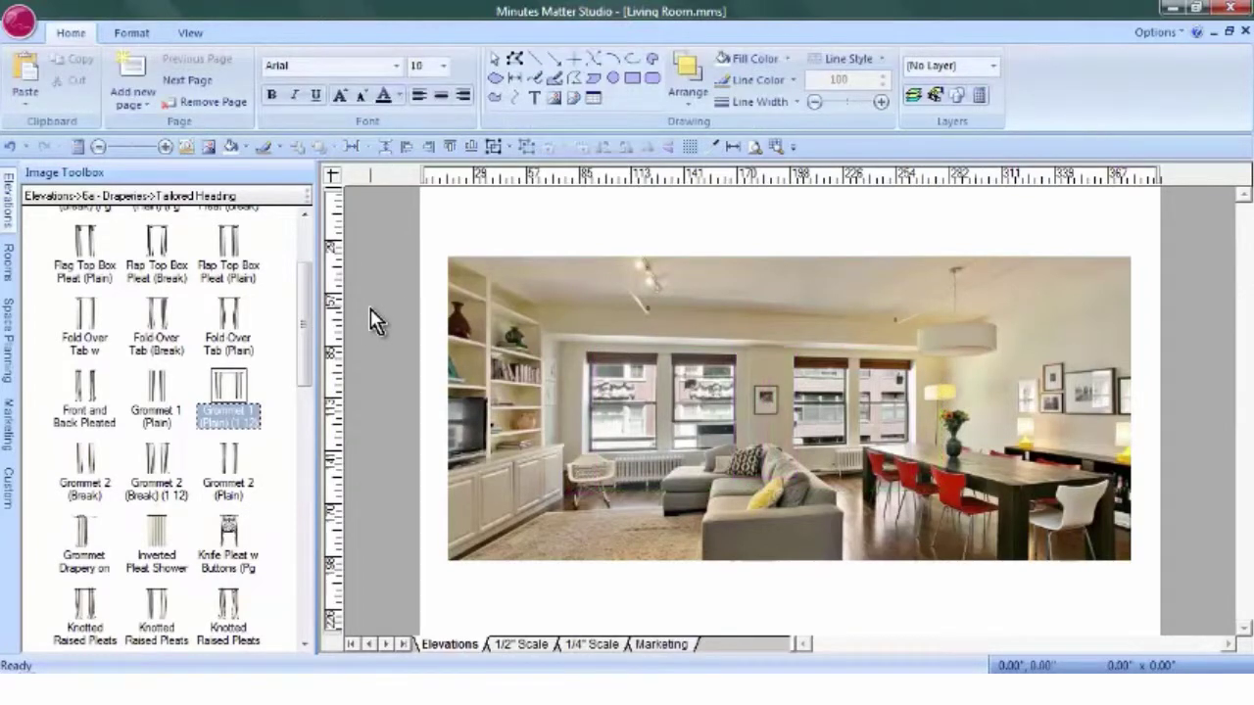
Trace the left bookcase's remaining corners as a PhotoClip outline and finish the shape
left_click(774, 148)
mouse_move(493, 274)
left_mouse_down()
mouse_move(639, 499)
mouse_move(635, 529)
left_mouse_up()
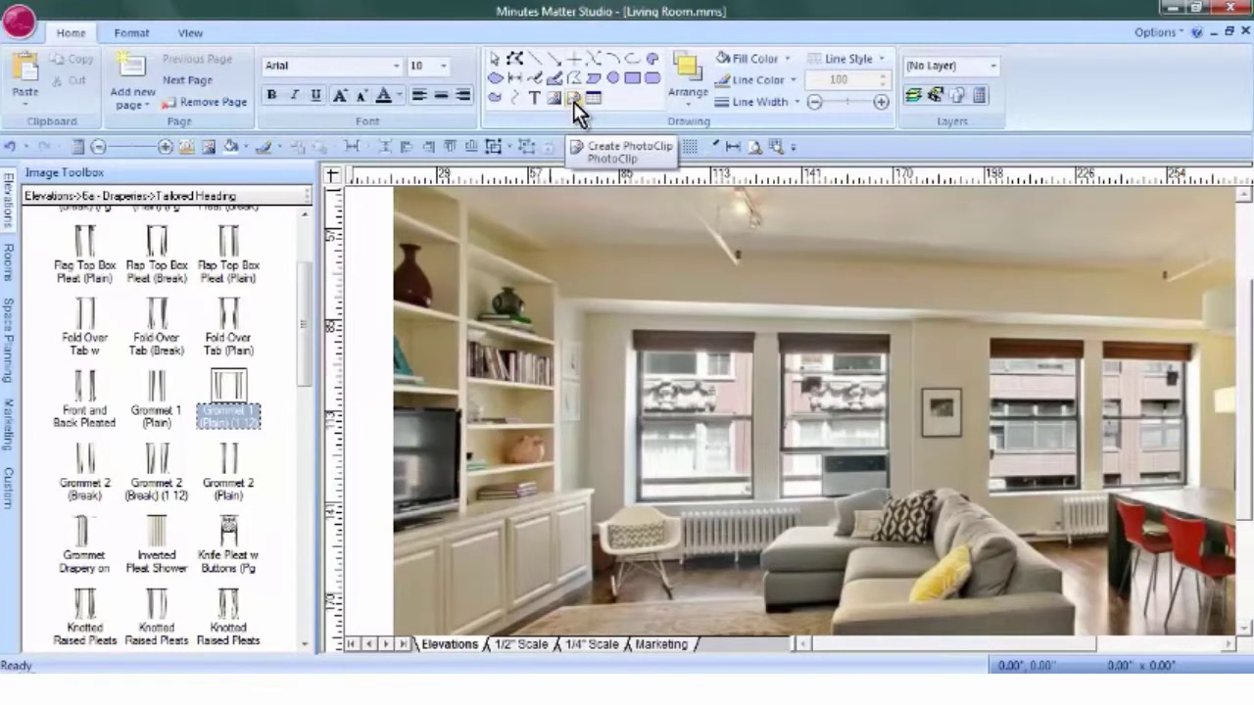
left_click(574, 101)
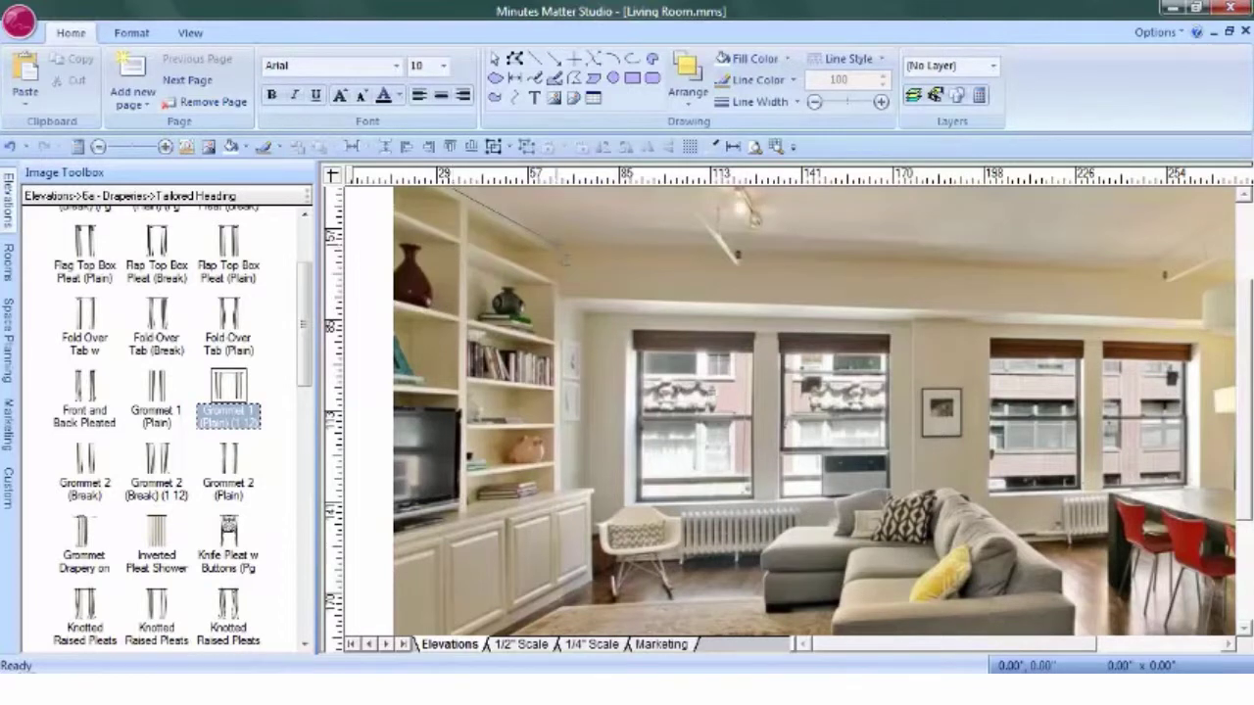
left_click(557, 245)
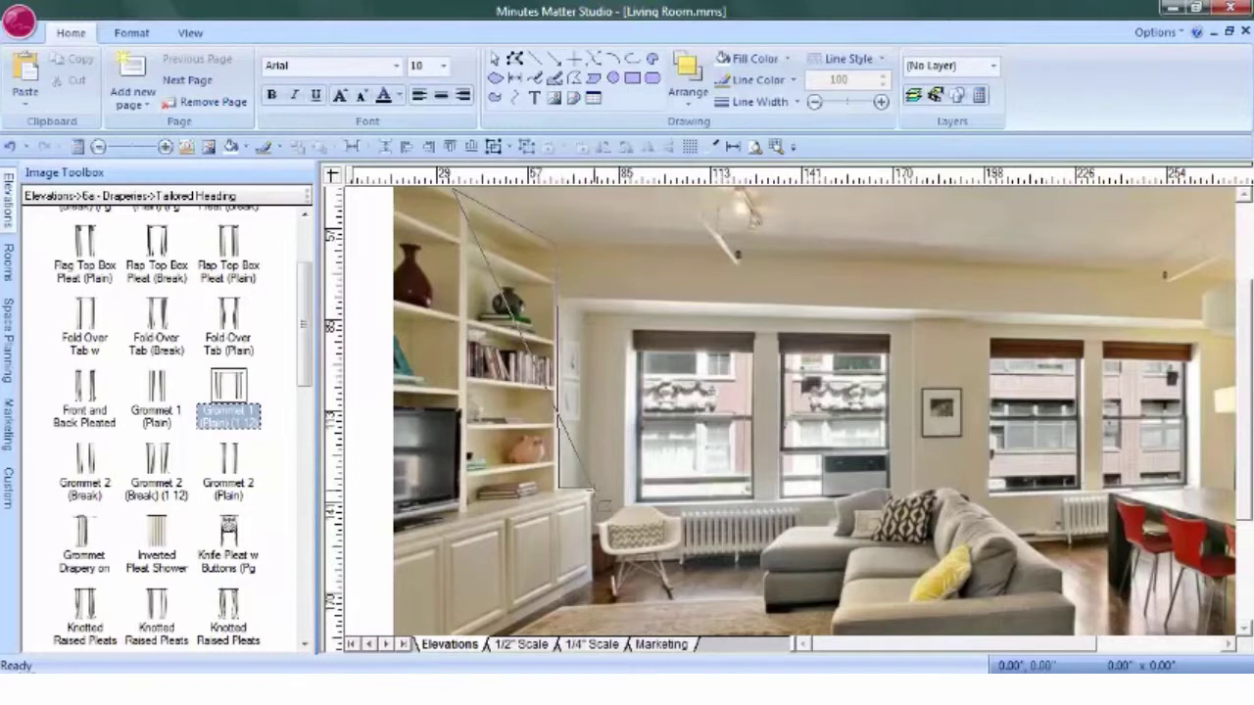
left_click(591, 489)
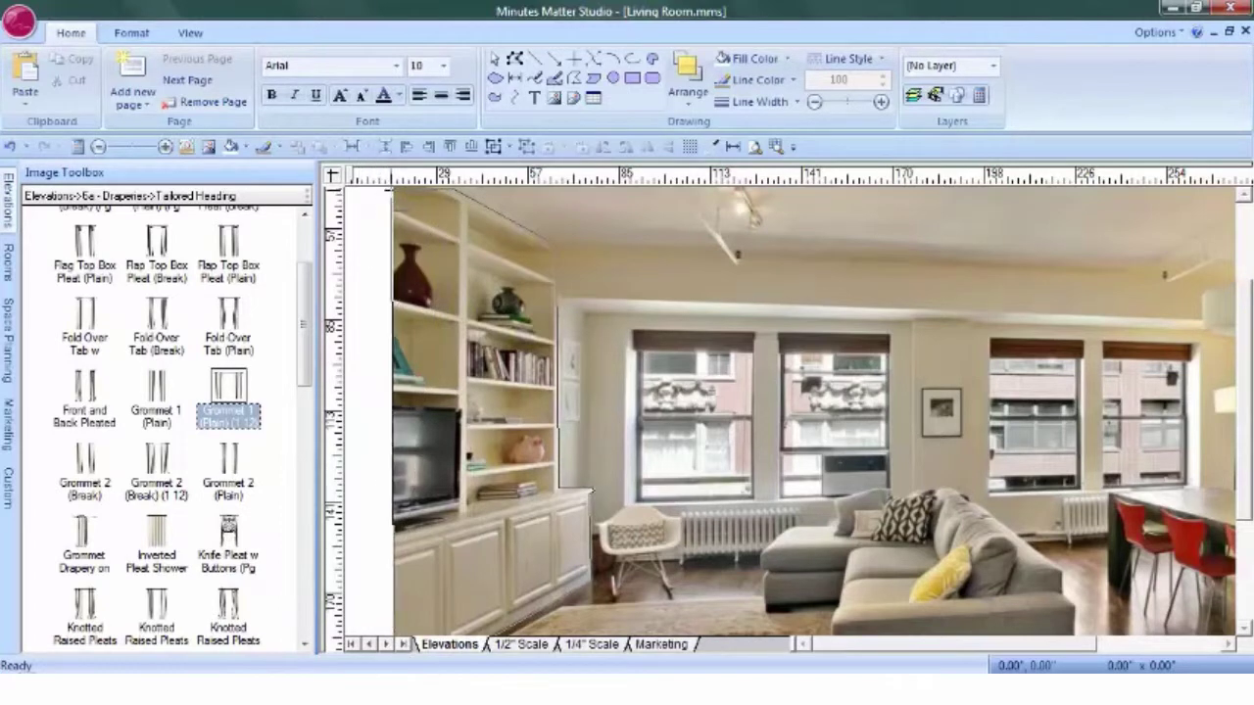
key("Escape")
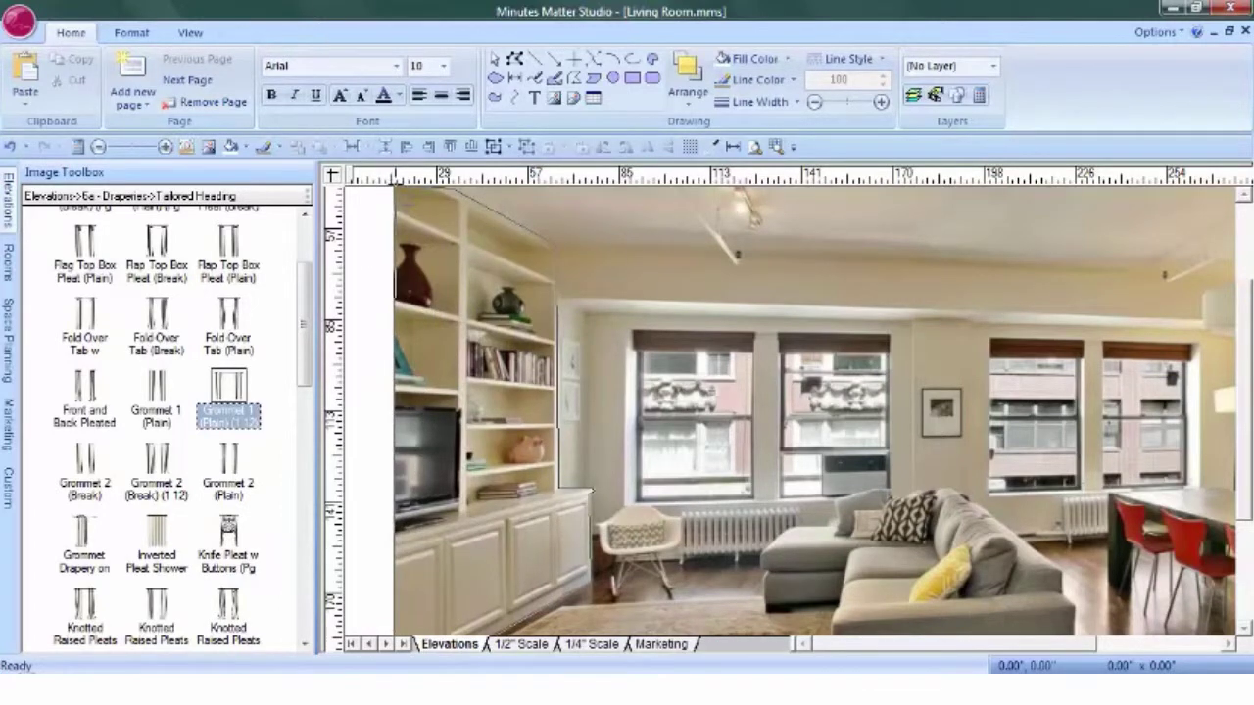
Trace a freehand 26.72" by 28.72" cut-out around the white rocking chair and nudge it into place
left_click(529, 284)
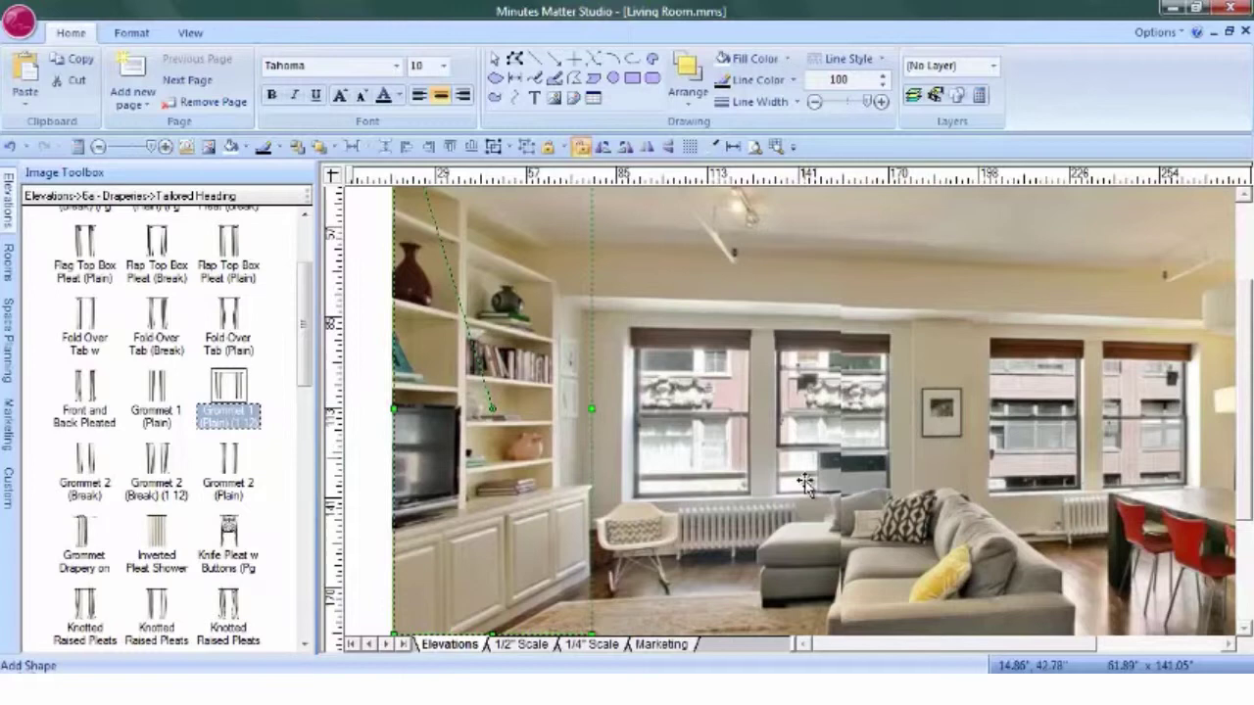
left_click(775, 146)
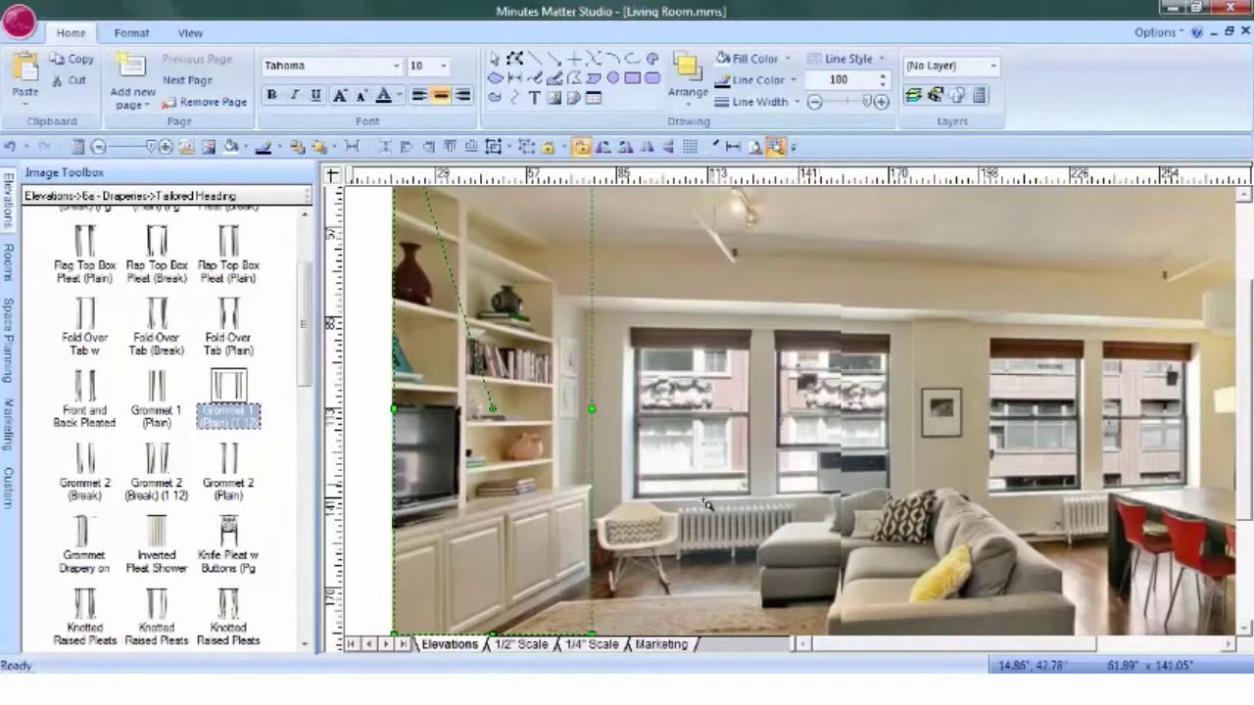
left_click_drag(591, 510, 625, 612)
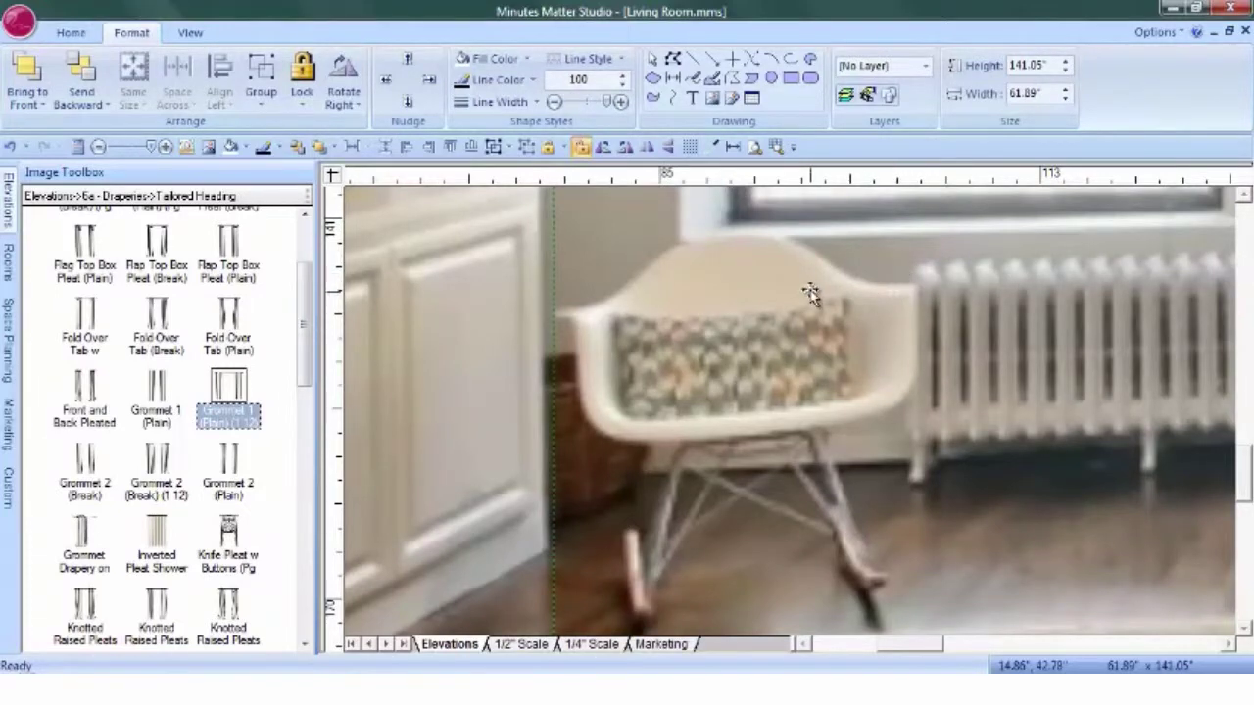
left_click(732, 99)
mouse_move(580, 312)
left_mouse_down()
mouse_move(674, 245)
mouse_move(726, 232)
mouse_move(782, 235)
mouse_move(878, 289)
mouse_move(920, 288)
mouse_move(922, 380)
mouse_move(869, 416)
mouse_move(820, 425)
mouse_move(881, 398)
left_mouse_up()
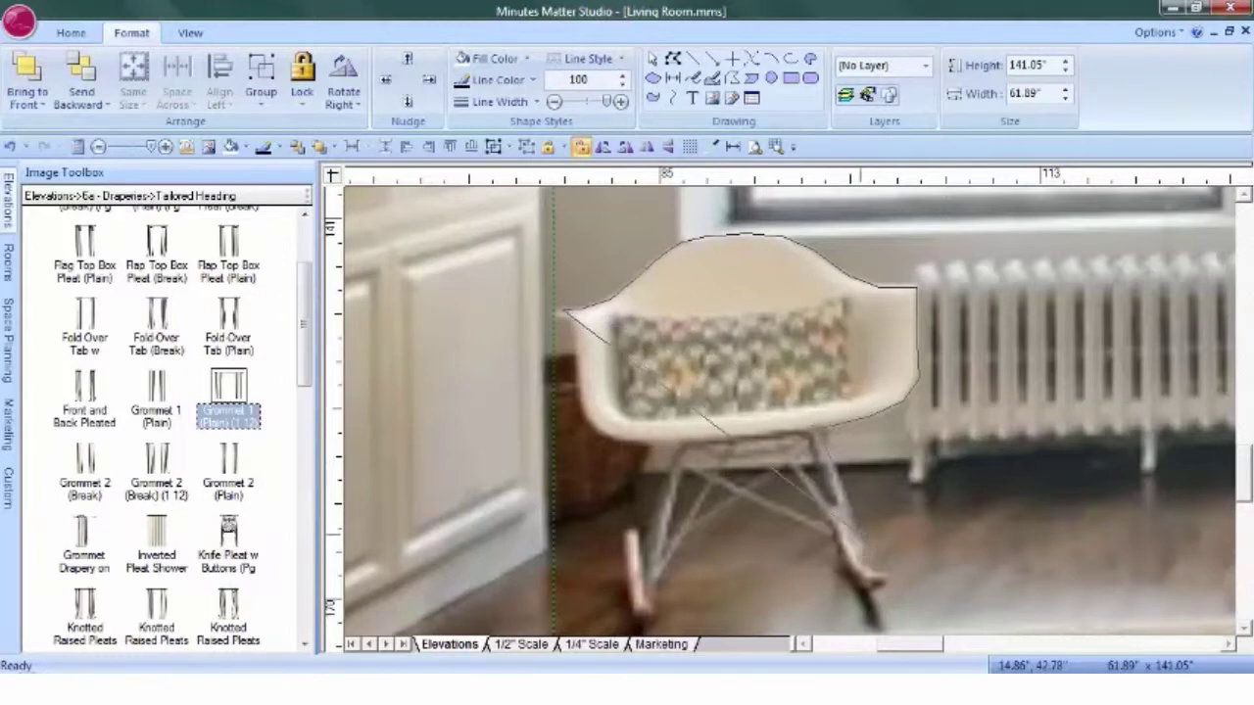
mouse_move(885, 587)
left_mouse_down()
mouse_move(850, 547)
mouse_move(852, 588)
mouse_move(846, 554)
left_mouse_up()
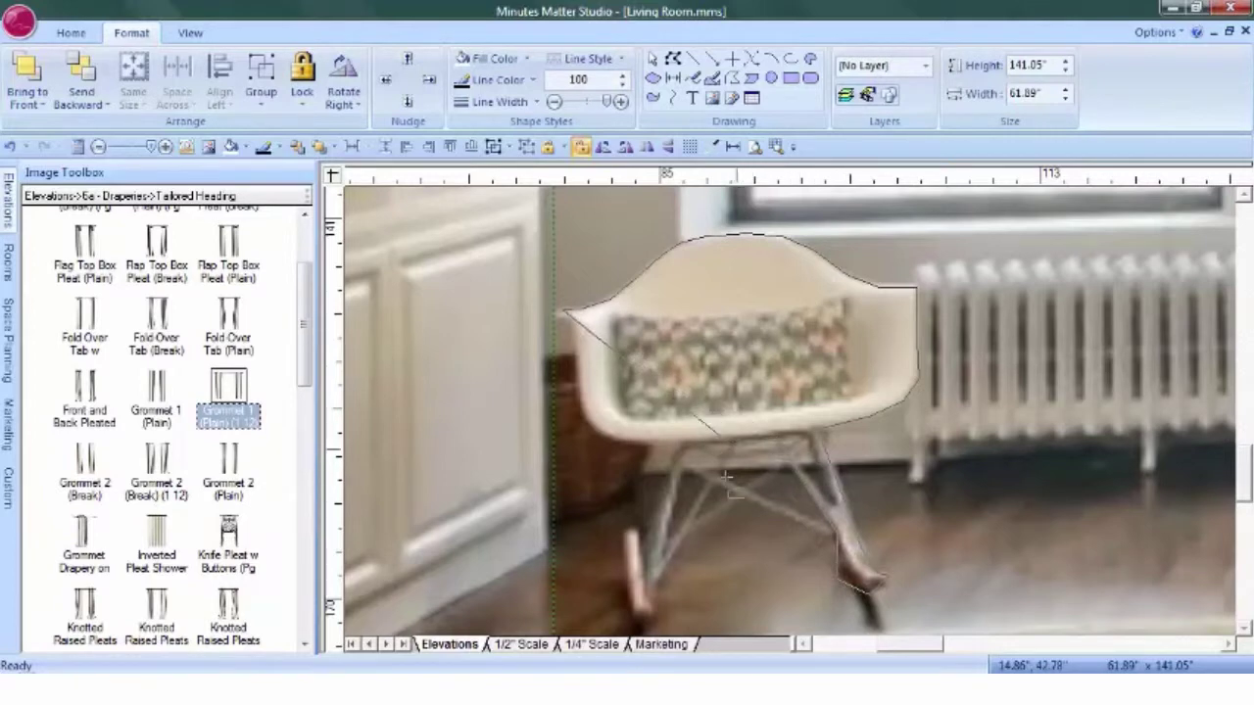
mouse_move(647, 622)
left_mouse_down()
mouse_move(601, 463)
mouse_move(619, 535)
mouse_move(639, 535)
mouse_move(653, 574)
mouse_move(663, 476)
mouse_move(680, 473)
mouse_move(663, 440)
mouse_move(675, 440)
mouse_move(644, 442)
mouse_move(644, 456)
mouse_move(584, 412)
left_mouse_up()
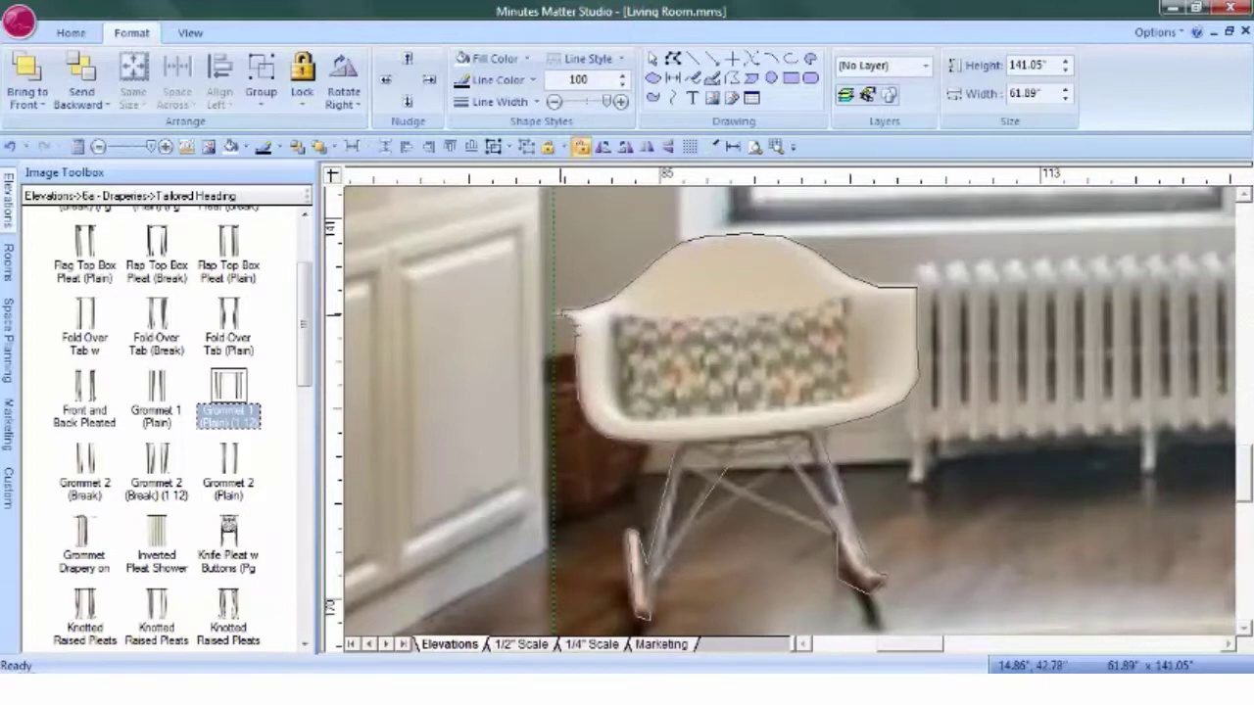
left_click_drag(560, 314, 564, 316)
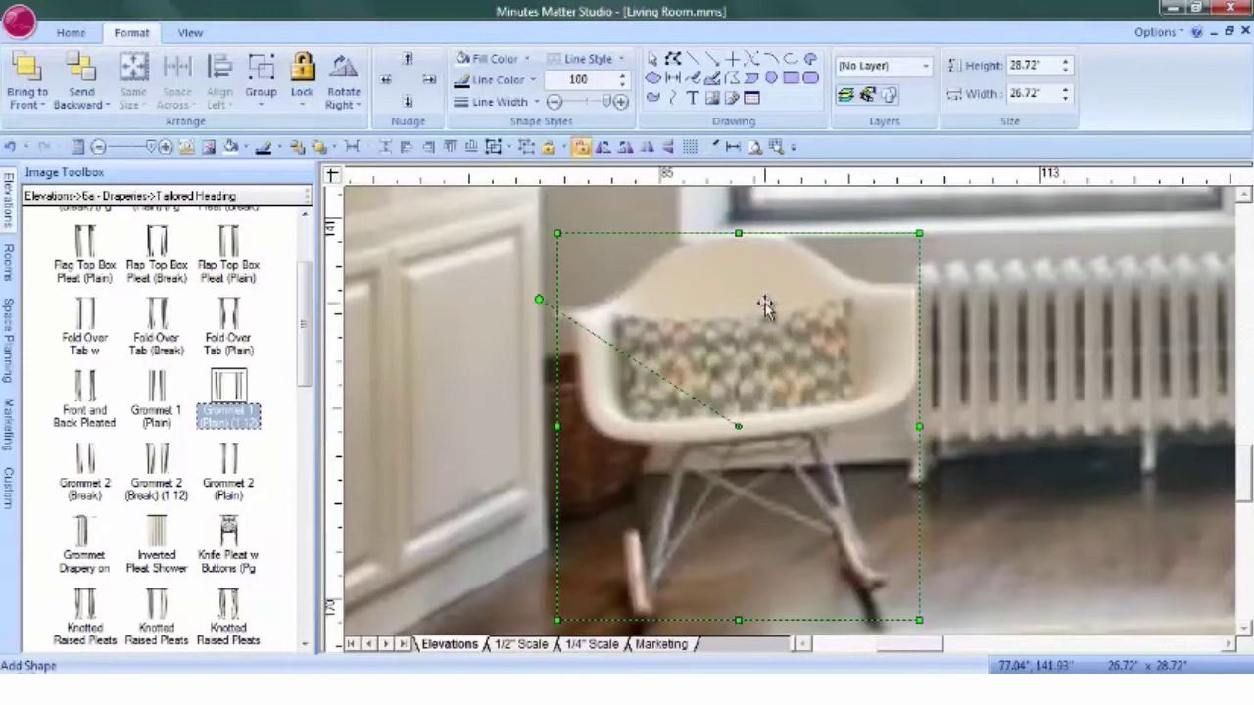
left_click_drag(749, 283, 794, 295)
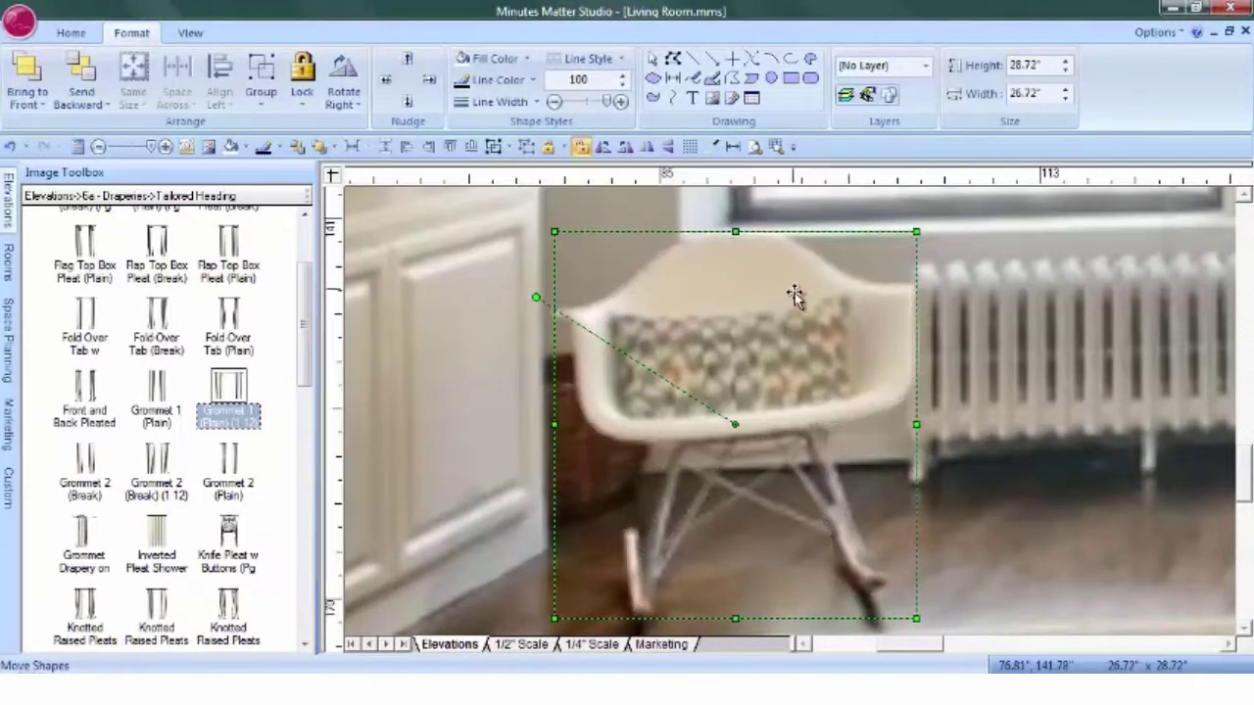
left_click(756, 147)
left_click(1175, 282)
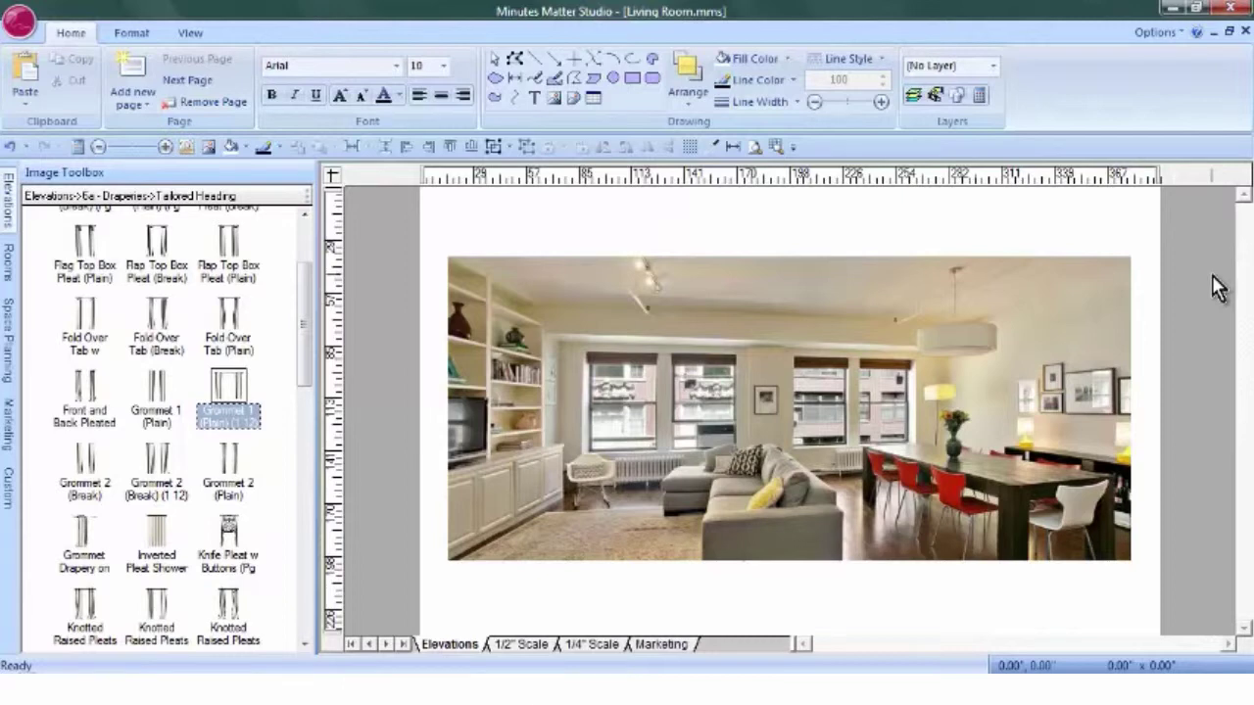
Send the 363.76" by 162.57" living-room photo to the back, behind all shapes
key("ctrl+a")
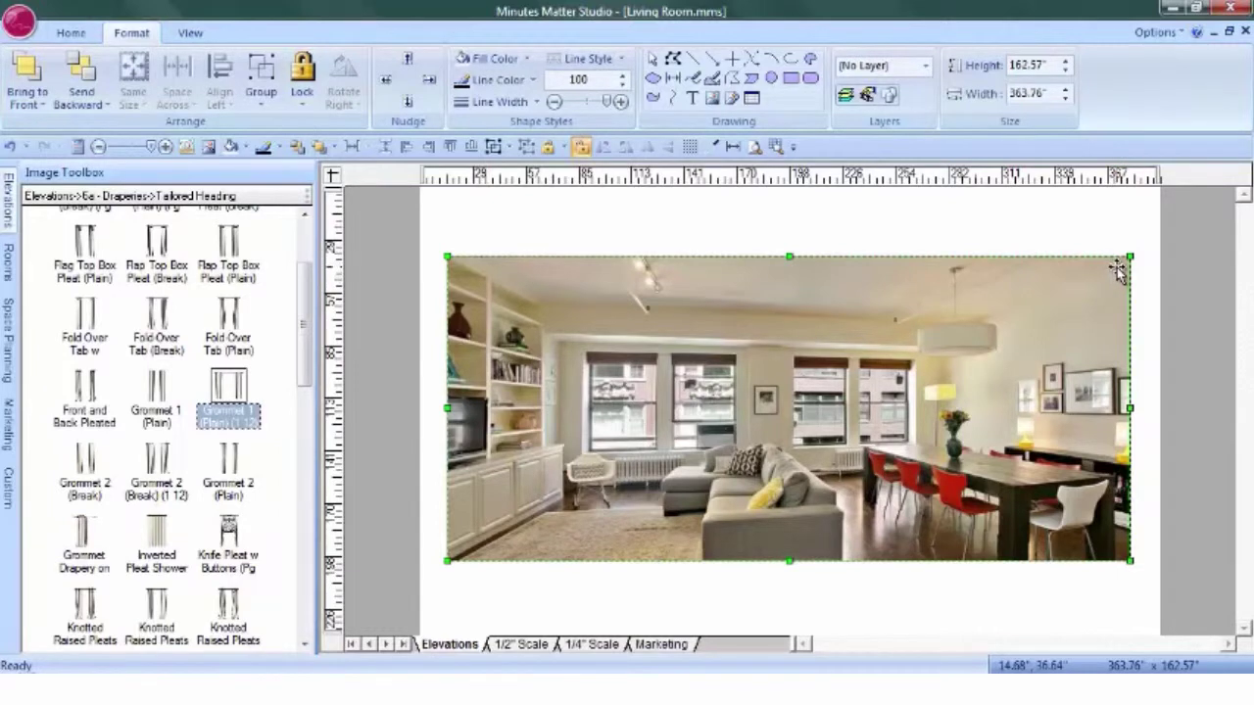
left_click(300, 149)
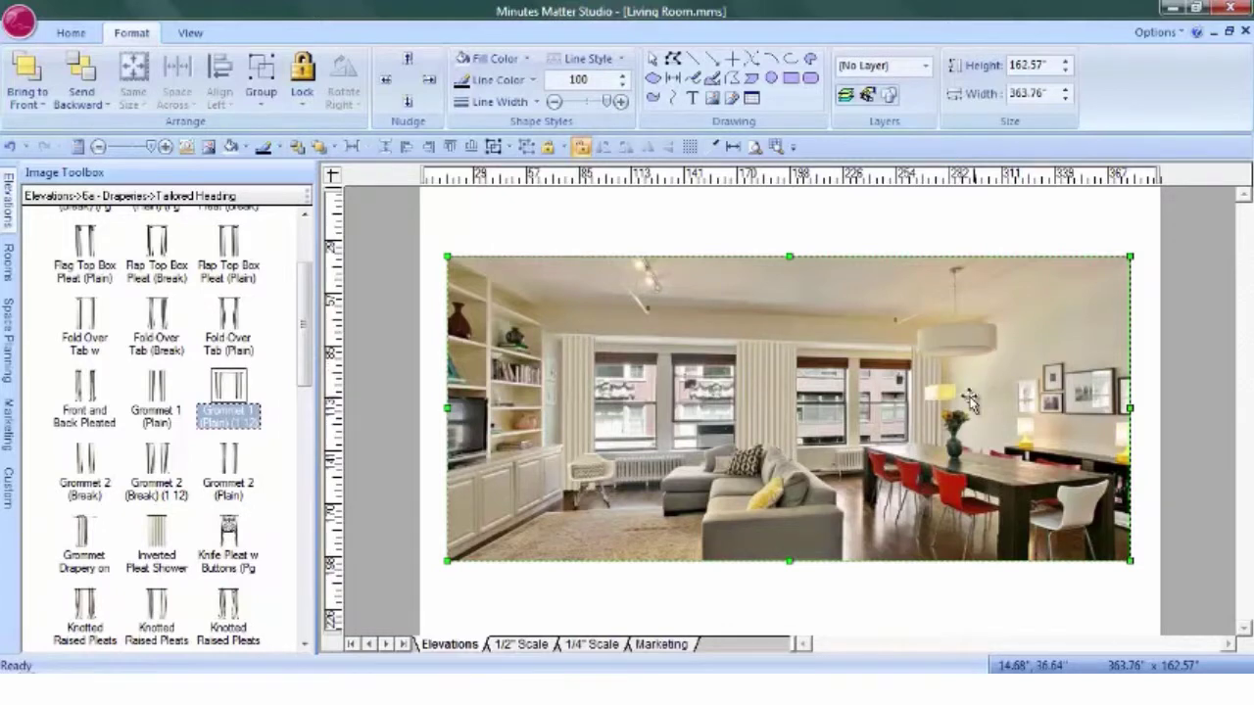
left_click(1201, 309)
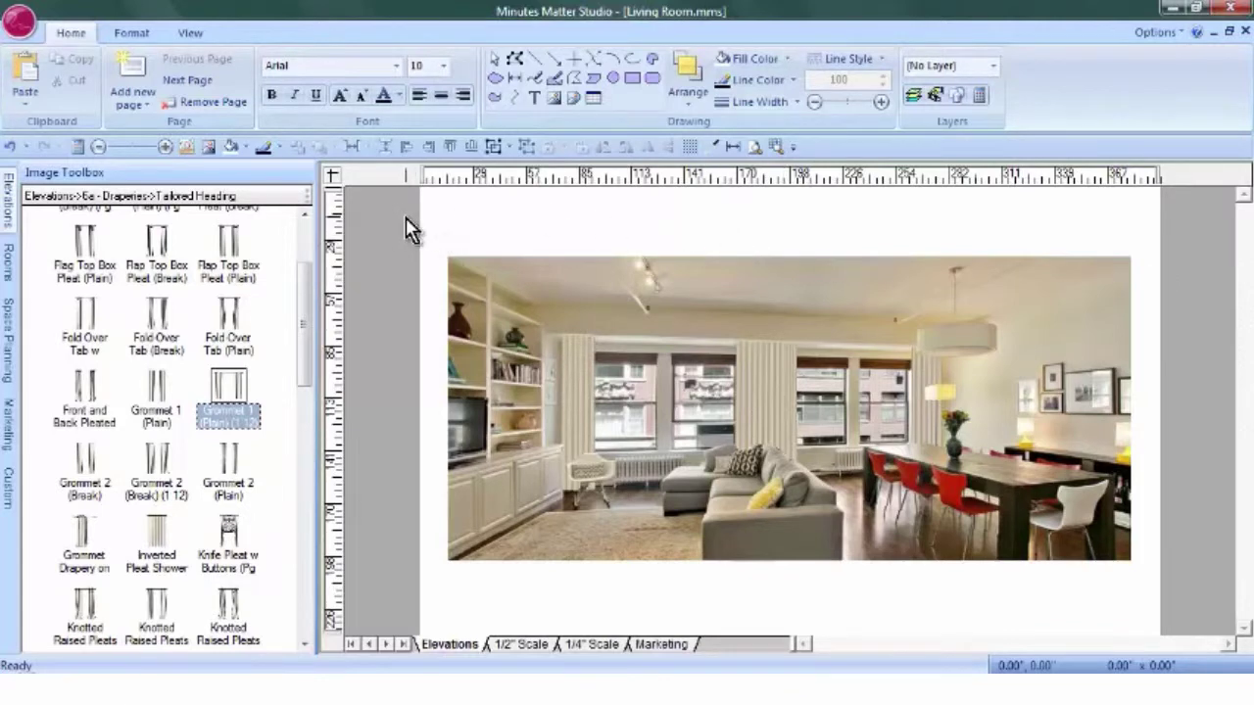
Create a copy of the Elevations page, which appears as Page 1
left_click(147, 106)
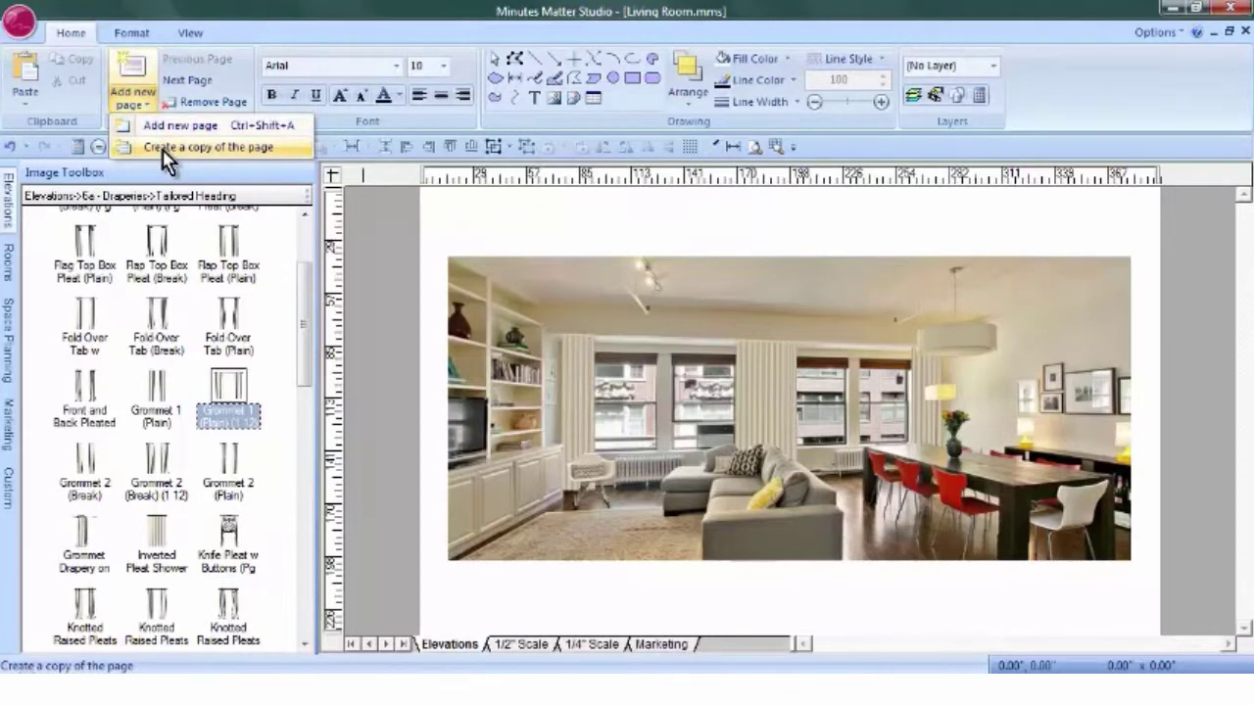
left_click(169, 149)
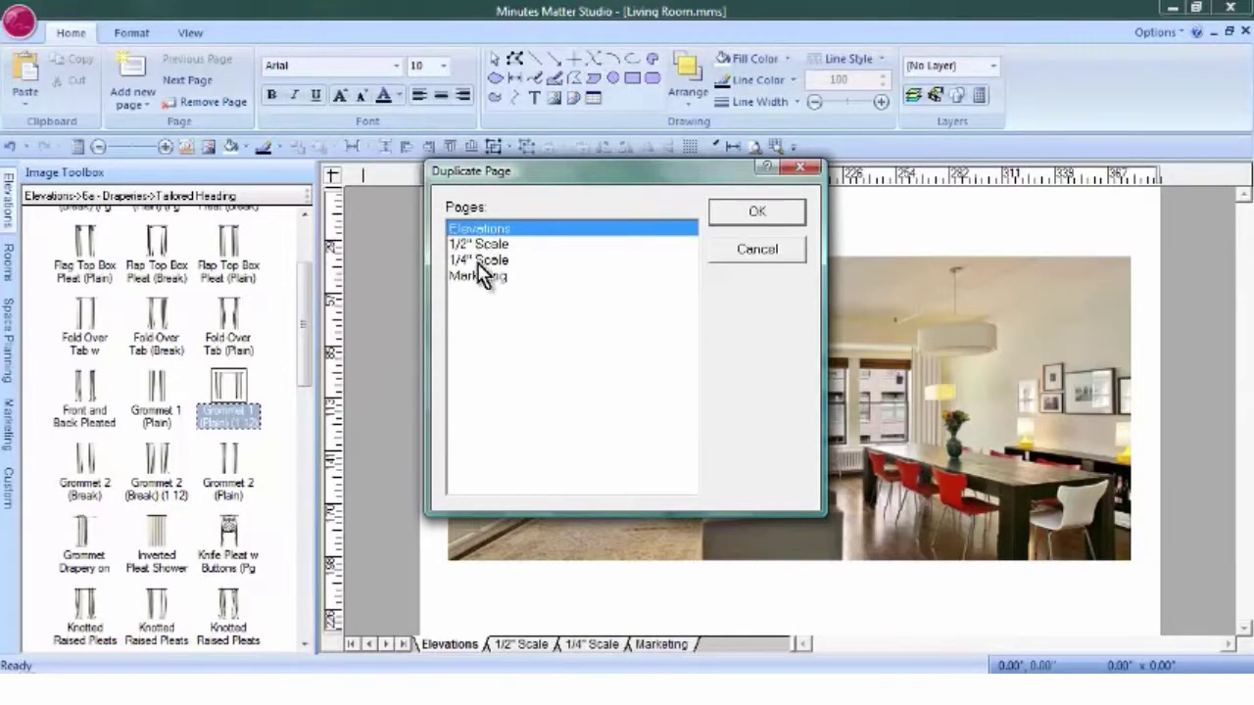
left_click(759, 213)
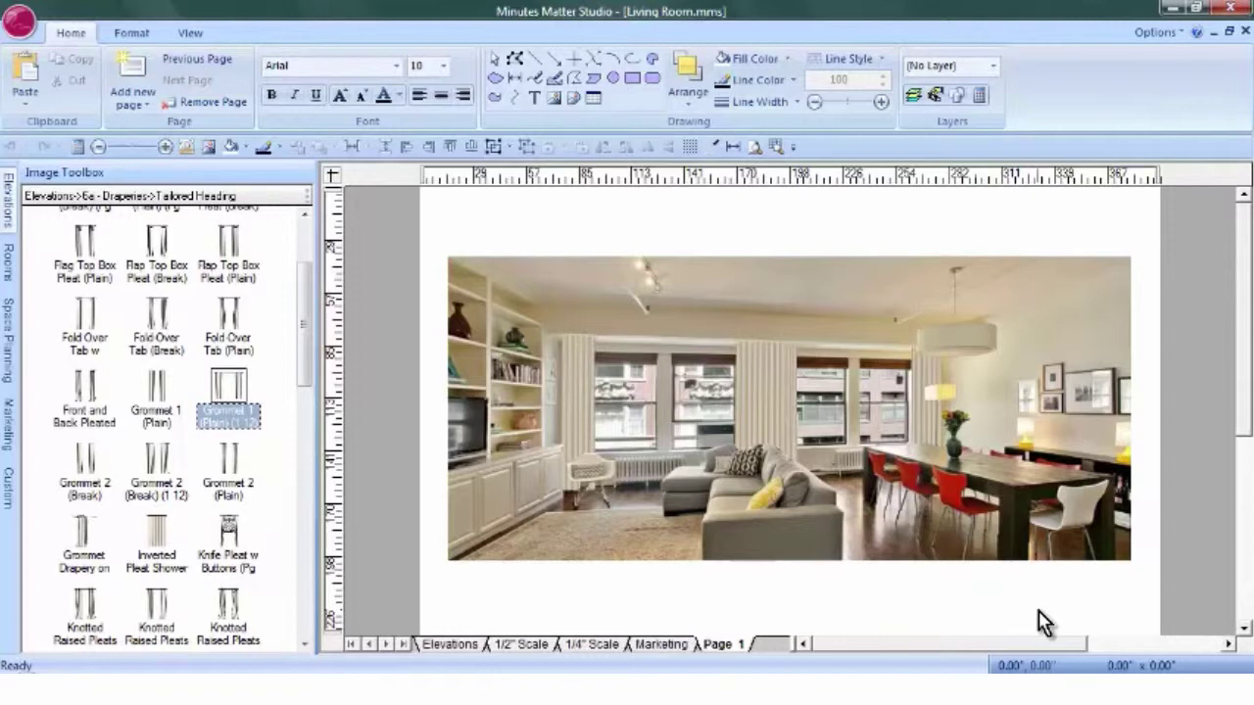
Draw a tall, thin rectangle down the left curtain's edge
left_click(776, 146)
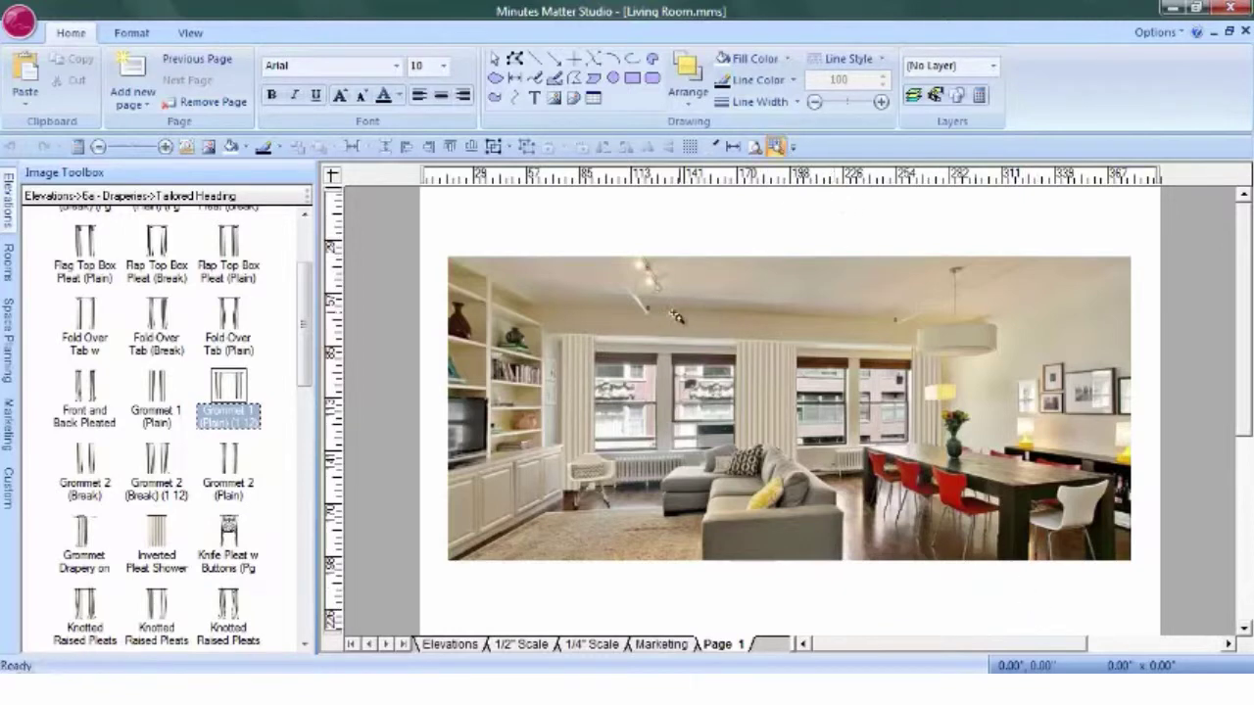
left_click(639, 522)
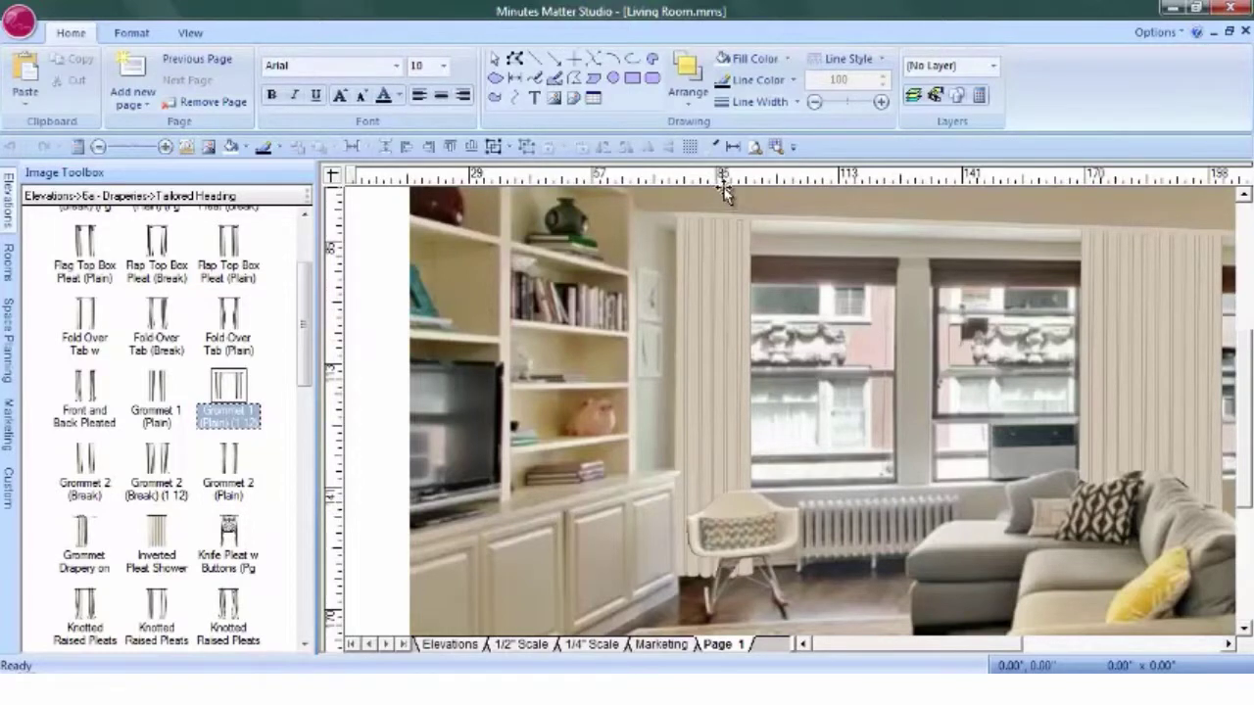
left_click(631, 77)
left_click_drag(749, 223, 753, 577)
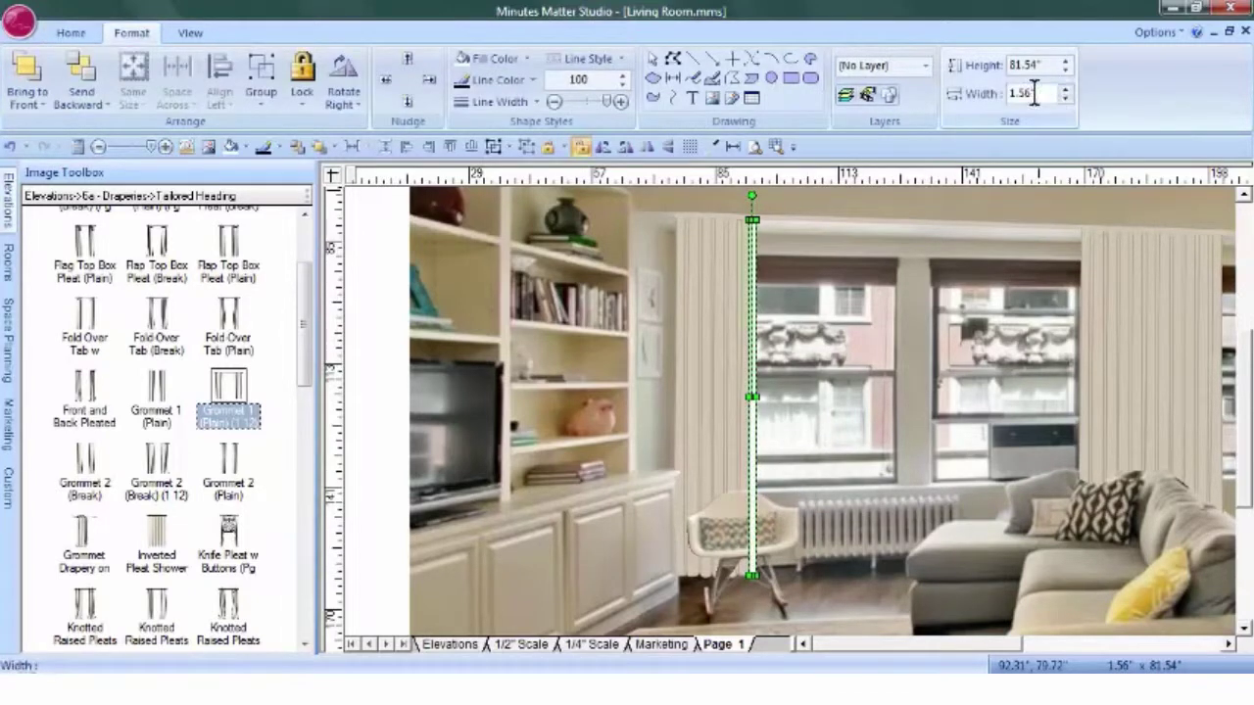
Colour the band red (191,38,0), sampled from a dining chair
left_click(755, 146)
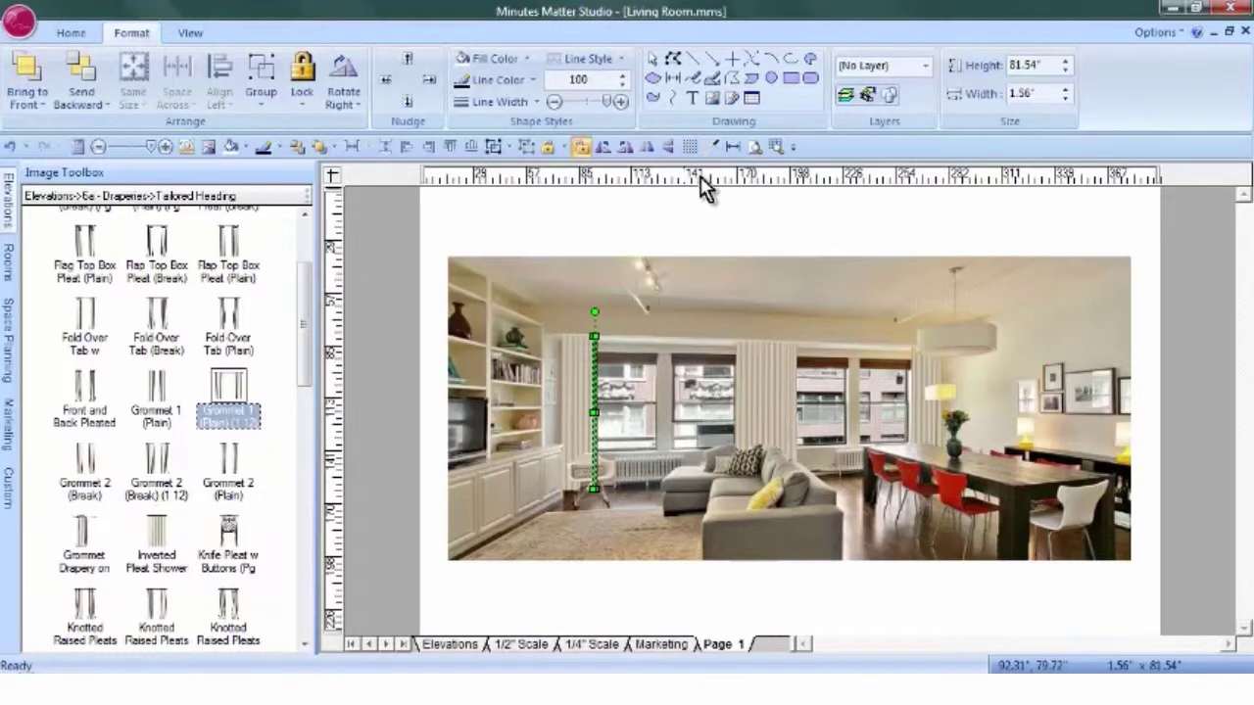
left_click(710, 145)
left_click_drag(854, 123, 708, 109)
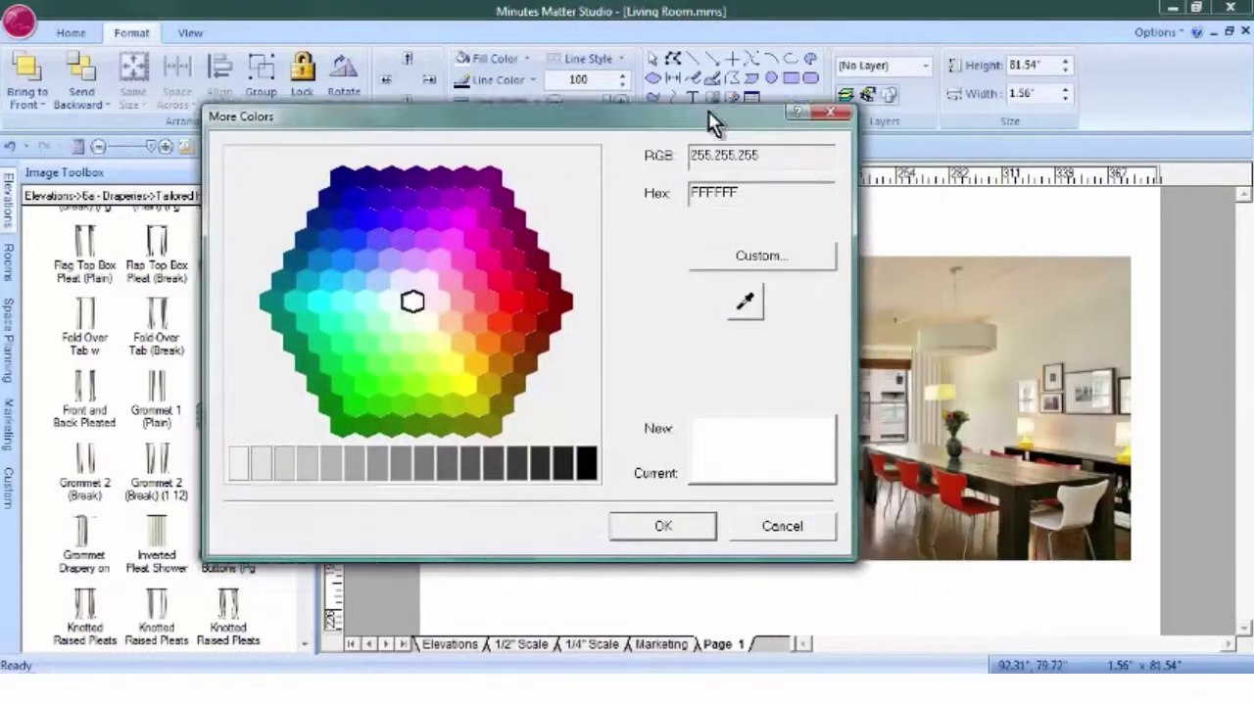
left_click(697, 296)
left_click(977, 489)
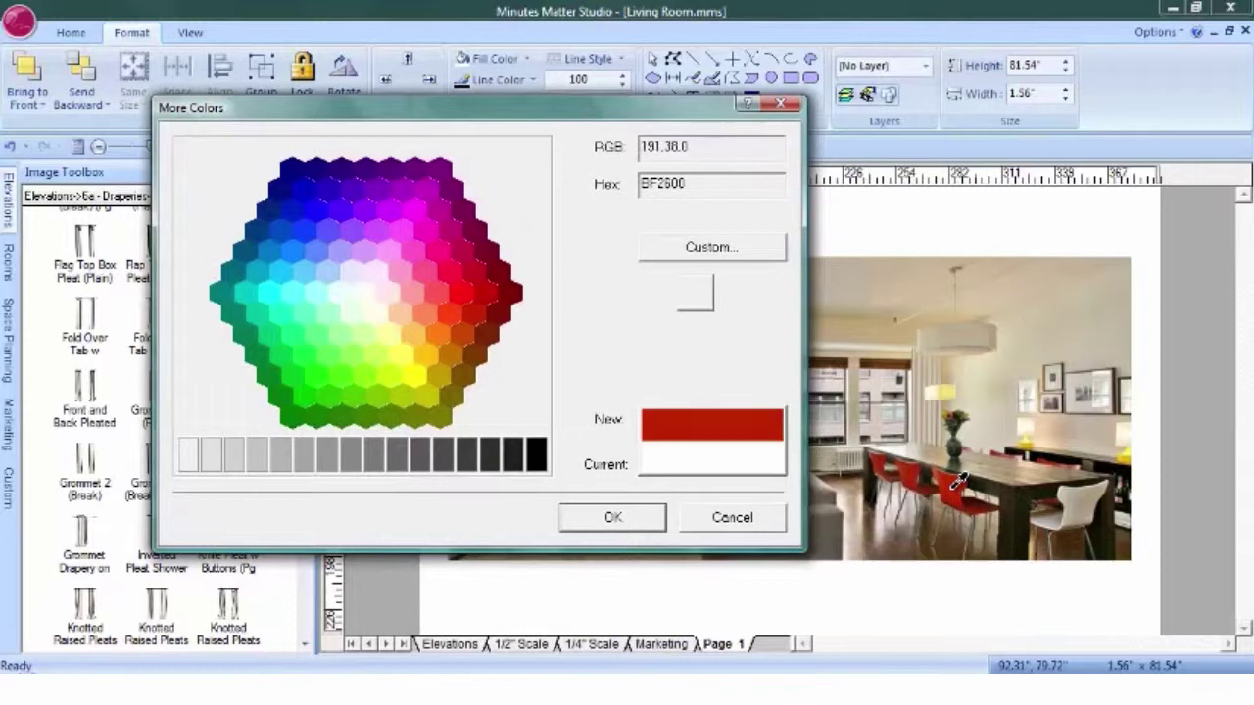
left_click(614, 519)
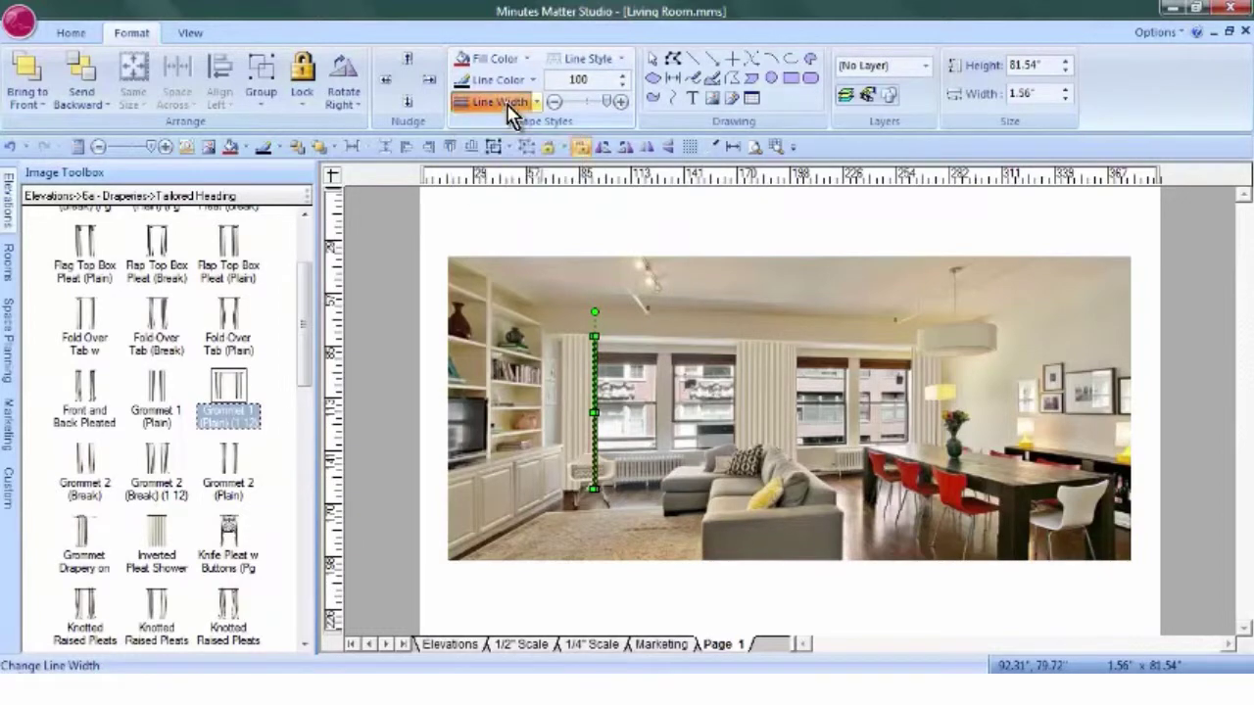
Duplicate the red band onto the next drapery panel's edge
left_click(775, 146)
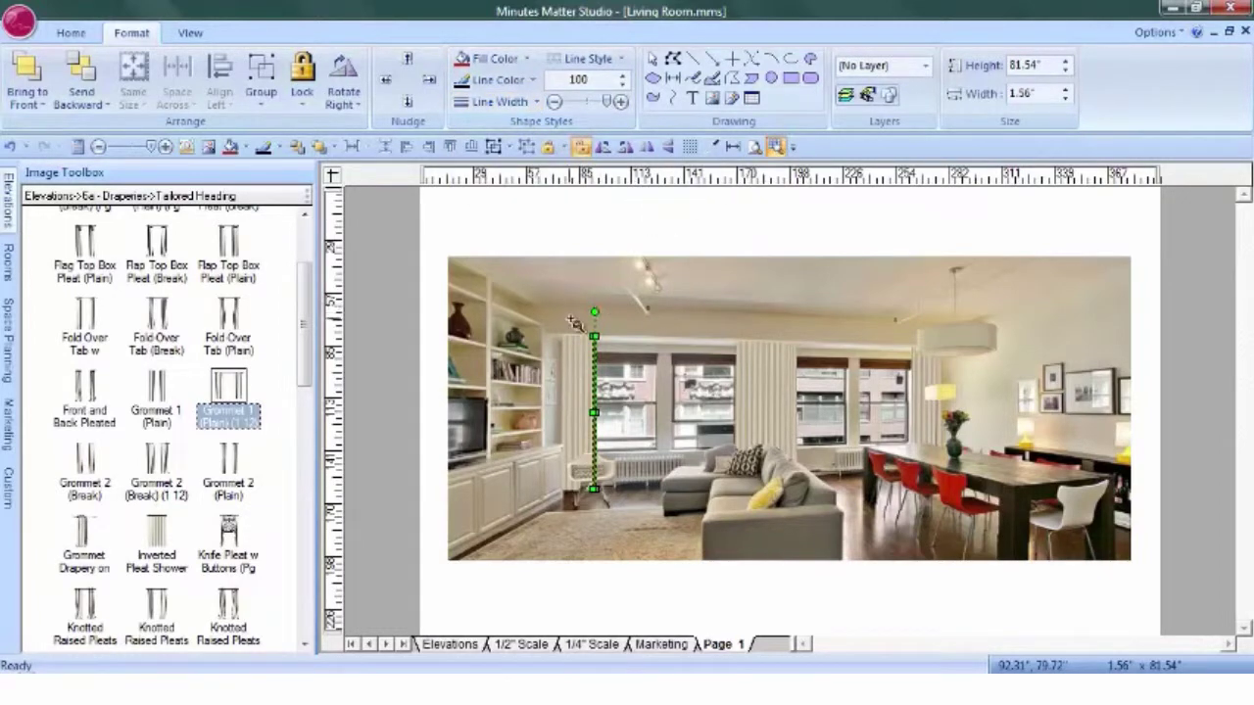
left_click(576, 323)
right_click(479, 345)
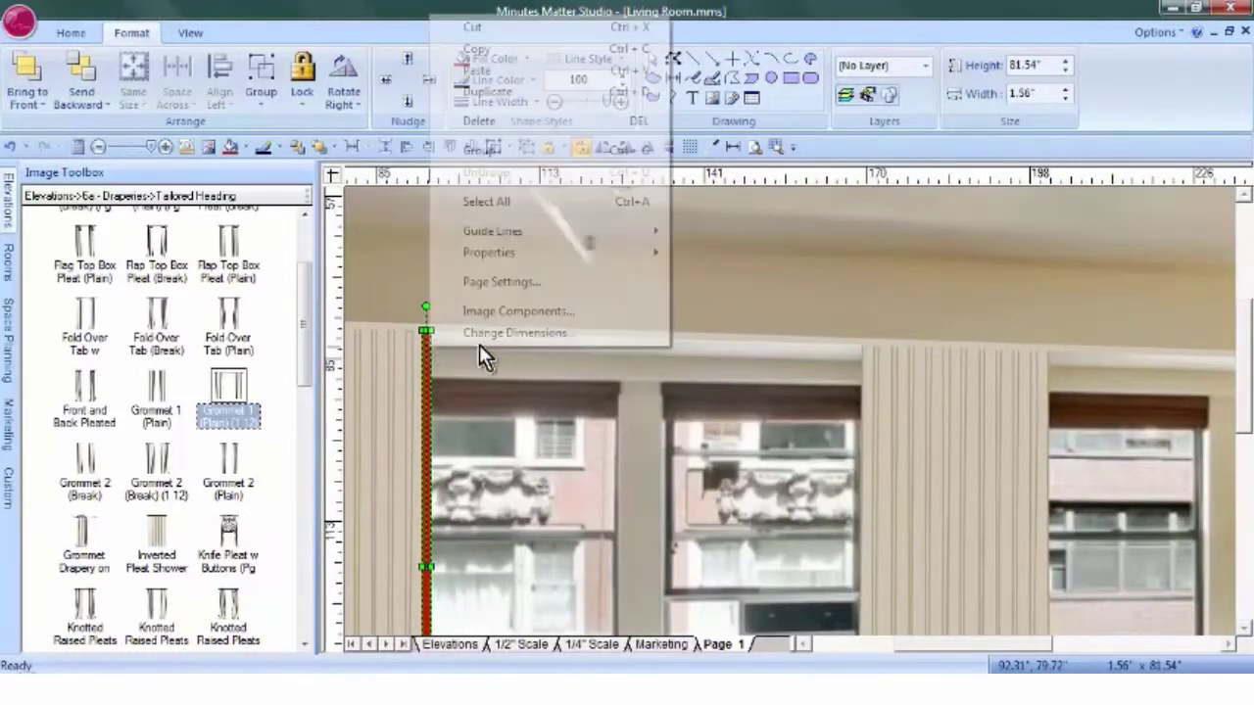
left_click(525, 90)
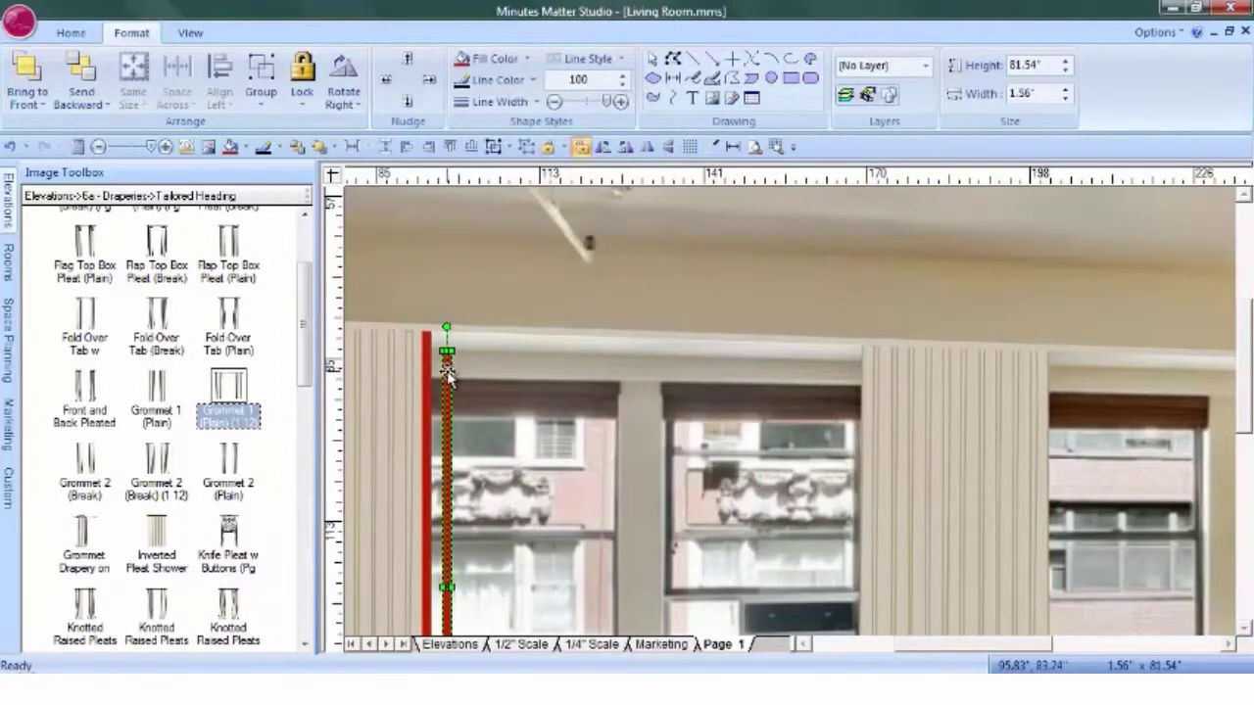
left_click_drag(445, 373, 858, 364)
Add two more red band copies along the remaining drapery edges to the right
right_click(858, 364)
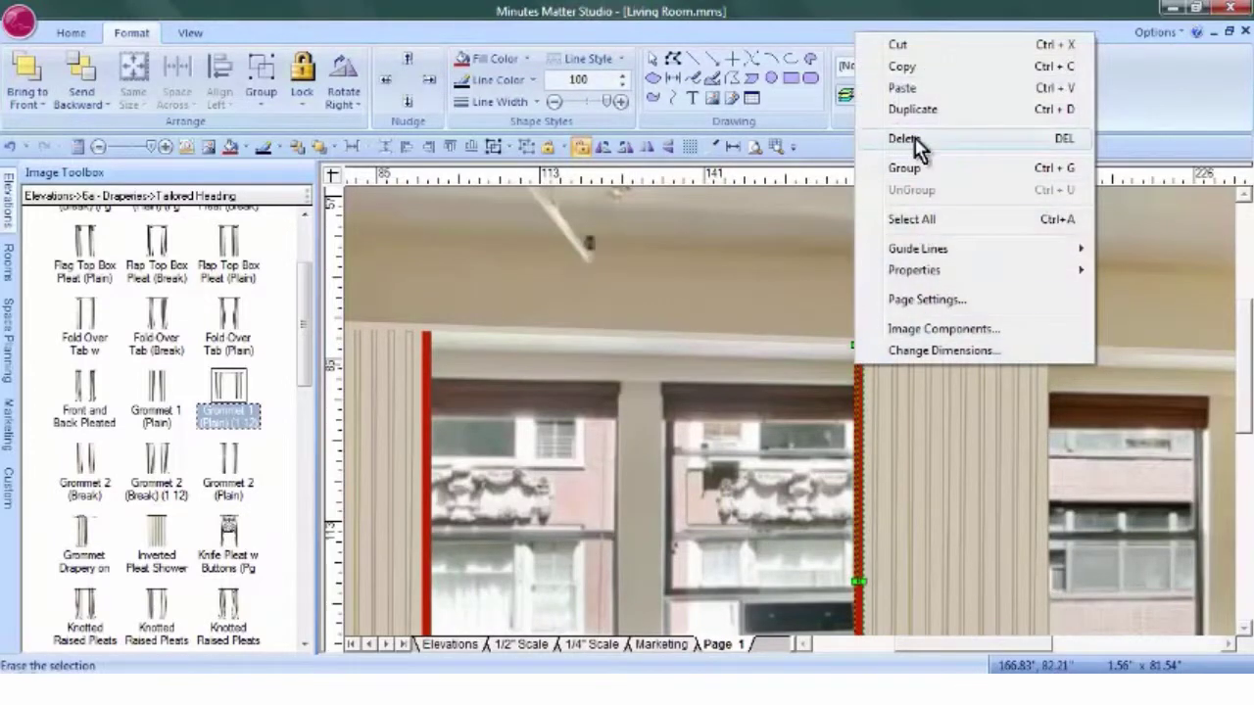
left_click(926, 111)
left_click_drag(882, 386, 1051, 378)
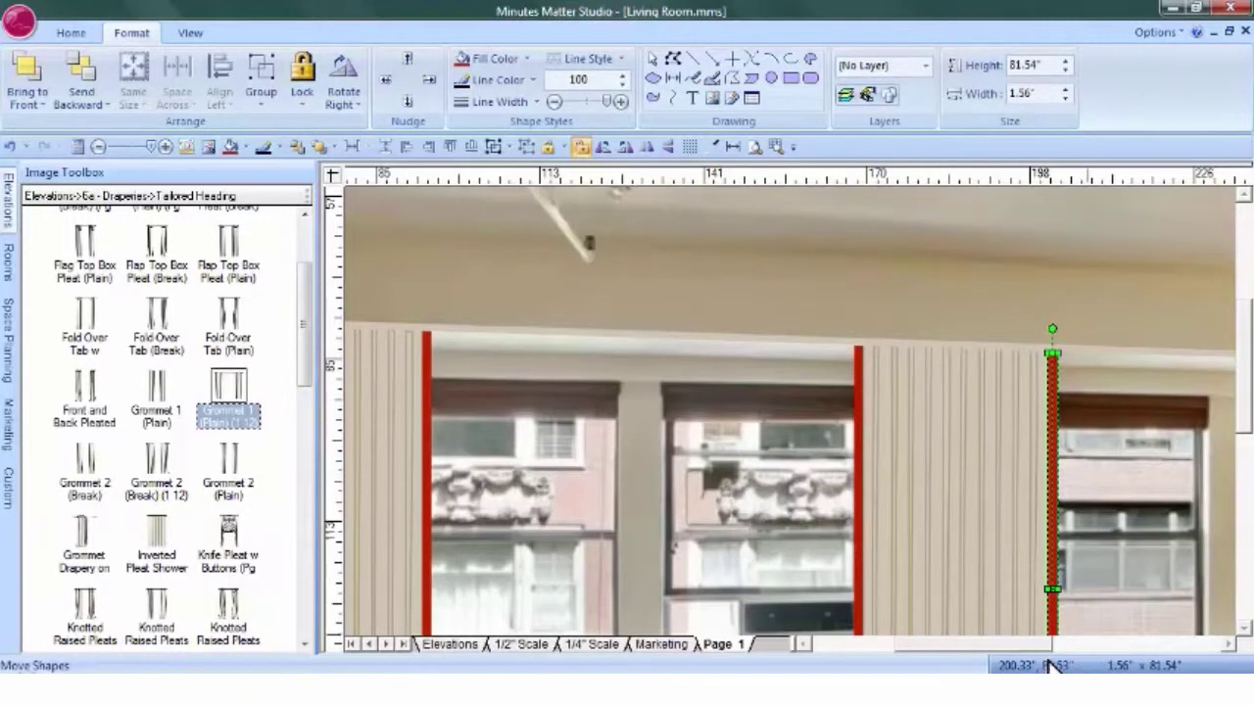
left_click_drag(1030, 651, 1104, 652)
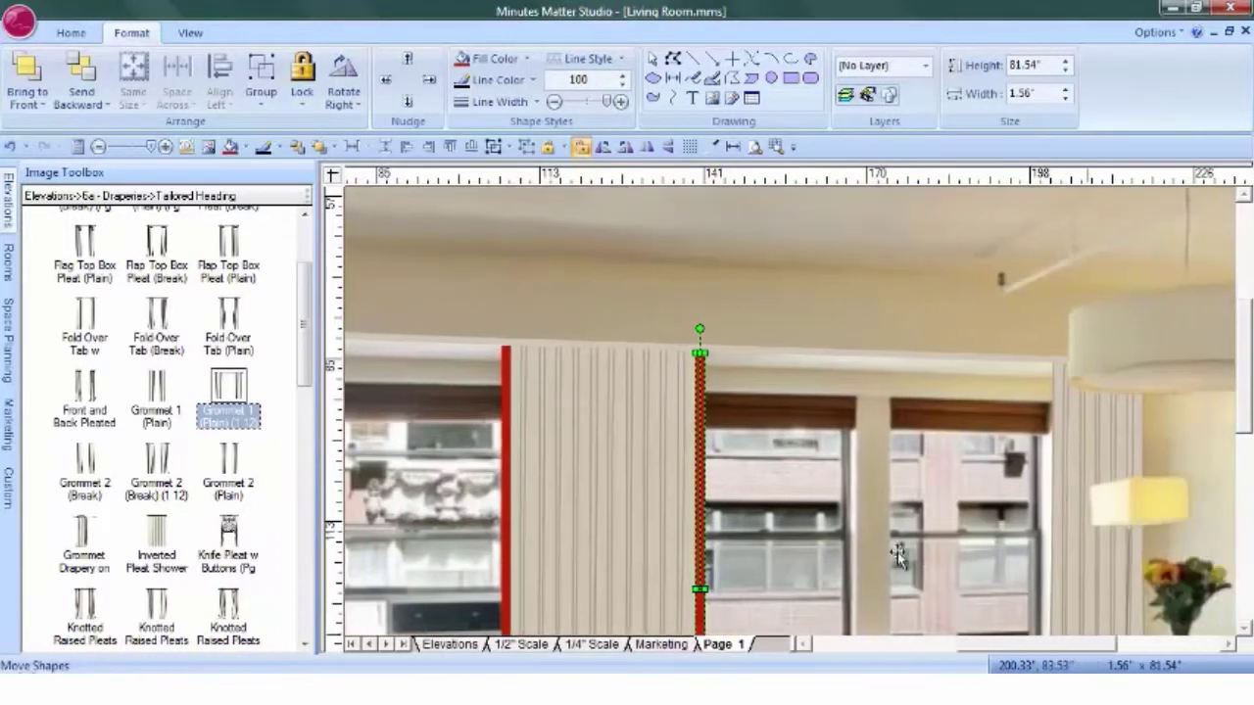
right_click(697, 421)
left_click(787, 165)
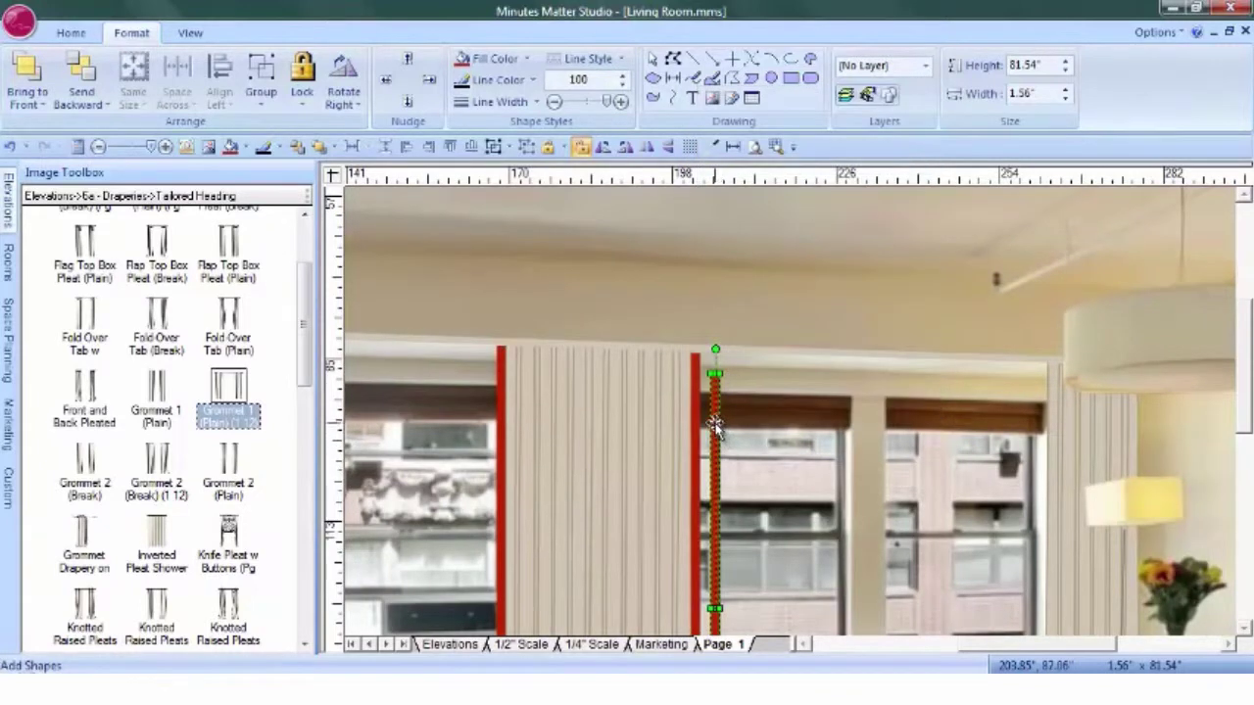
mouse_move(714, 423)
left_mouse_down()
mouse_move(725, 436)
mouse_move(1015, 432)
mouse_move(1043, 413)
left_mouse_up()
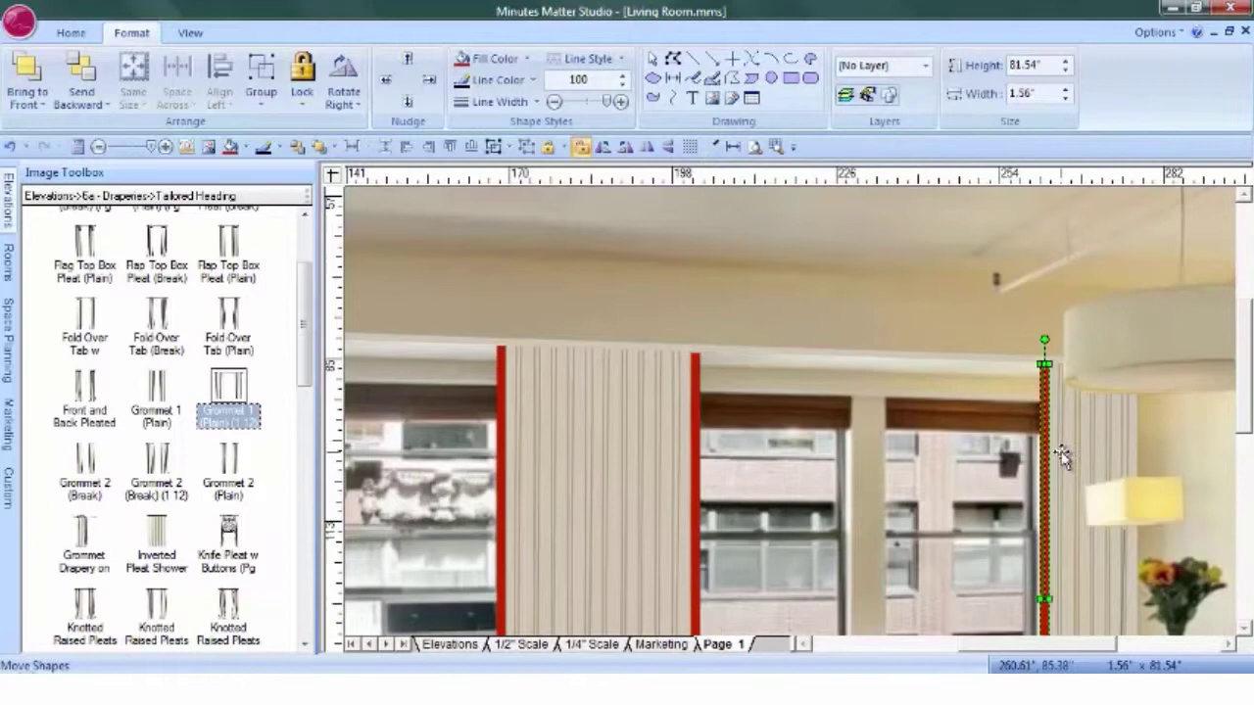
left_click(756, 146)
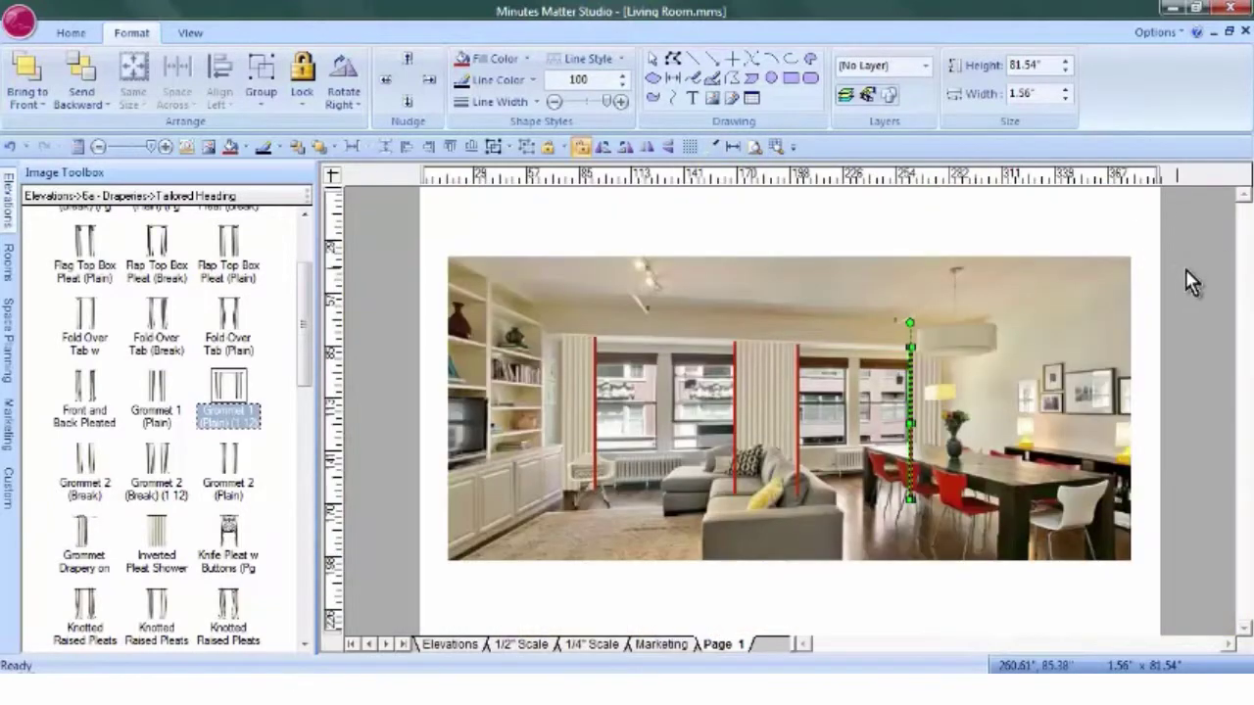
left_click(1186, 271)
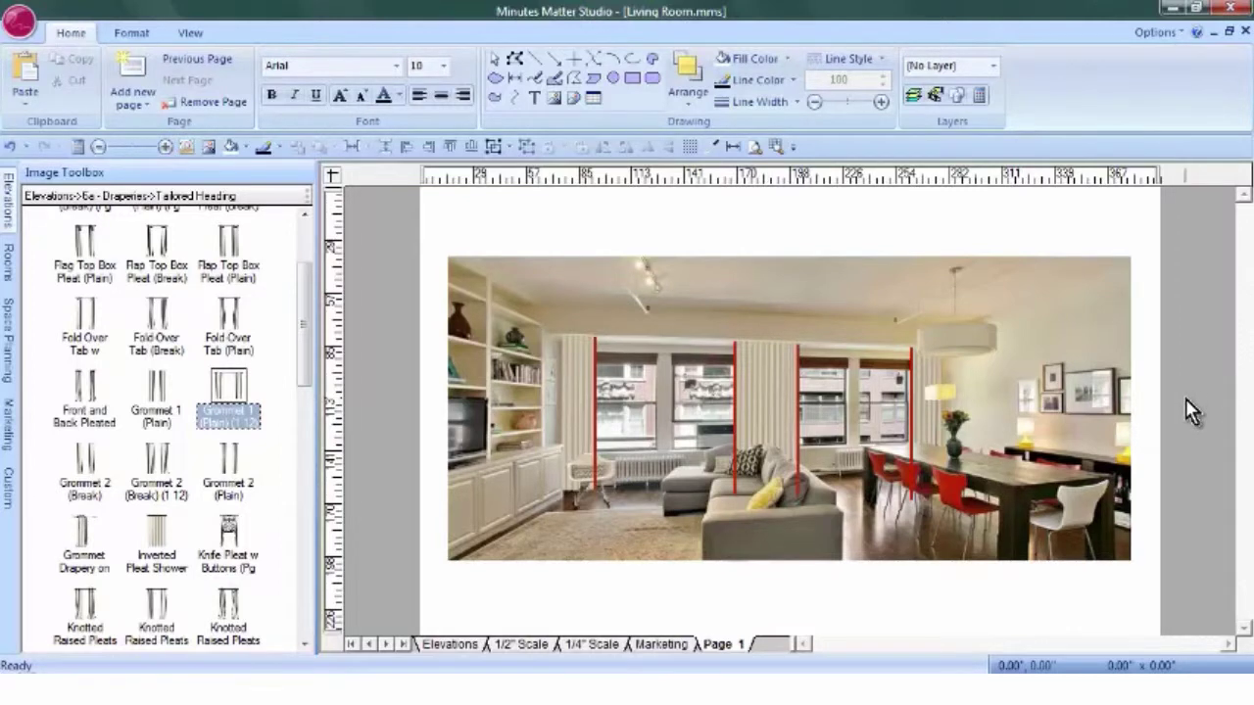
Move the selected furniture shapes in front of the red bands, then go to the Elevations page
mouse_move(1185, 398)
left_mouse_down()
mouse_move(702, 406)
mouse_move(508, 431)
mouse_move(413, 470)
mouse_move(393, 541)
mouse_move(402, 605)
left_mouse_up()
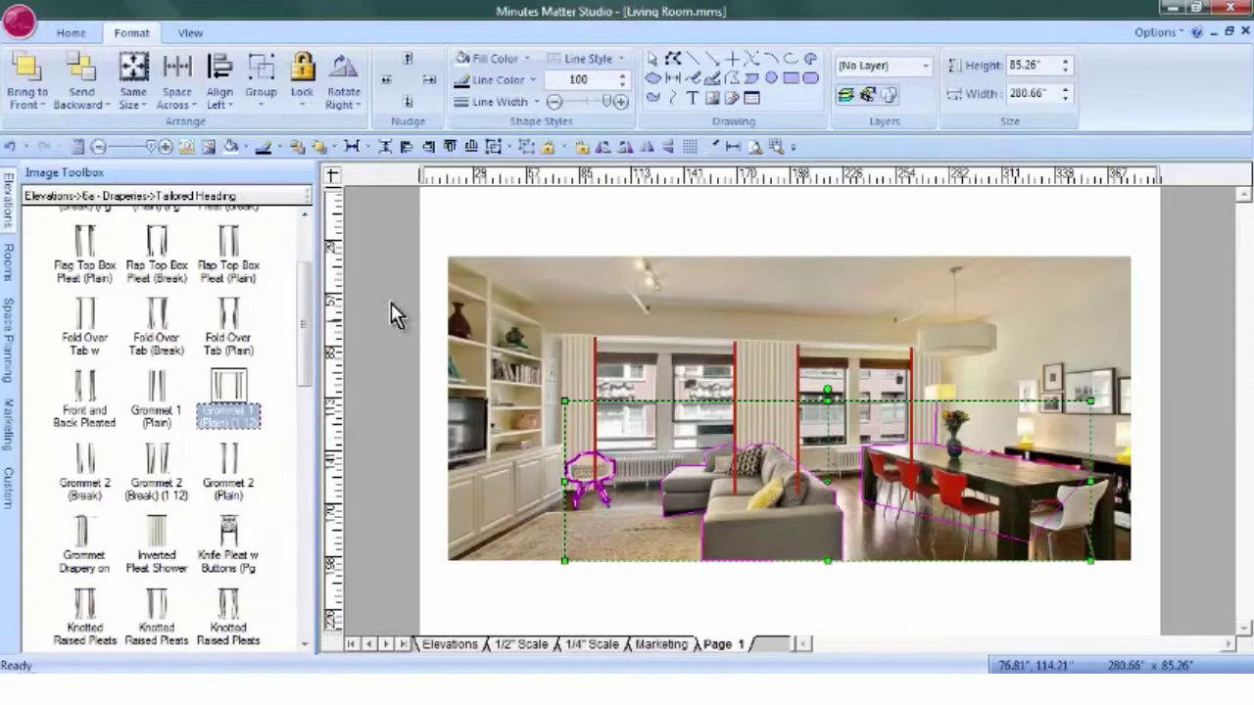
left_click(319, 146)
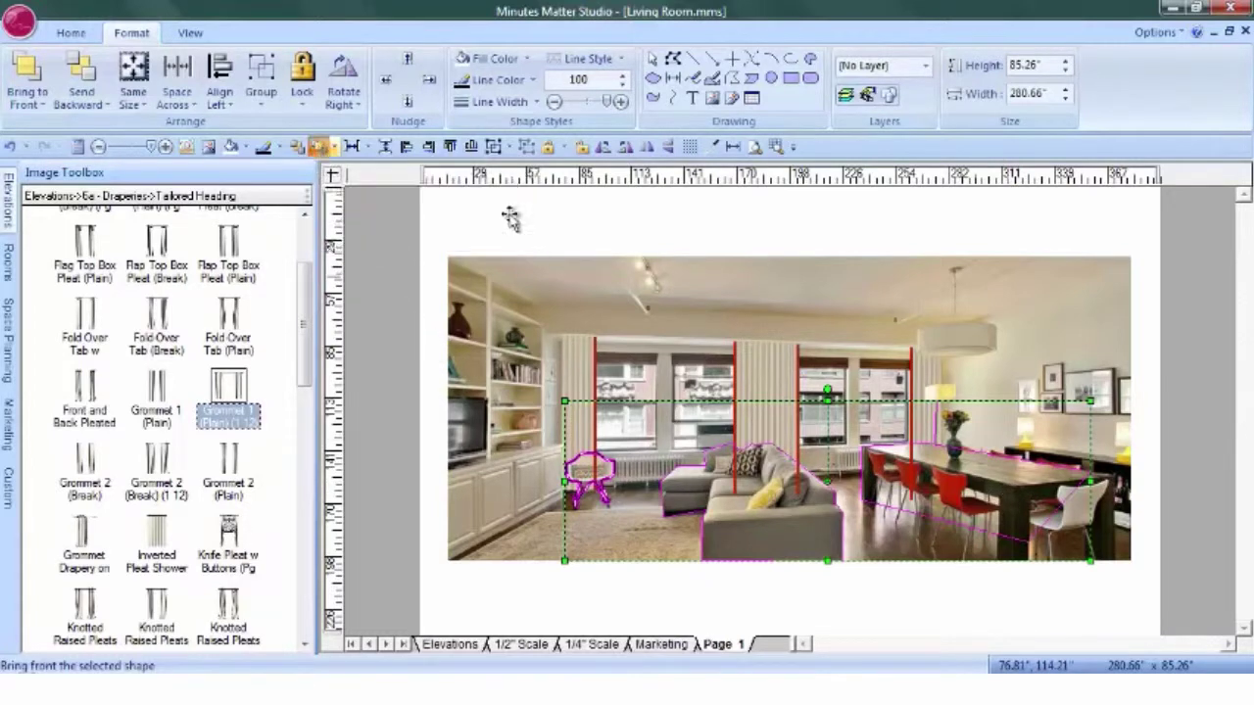
left_click(1203, 359)
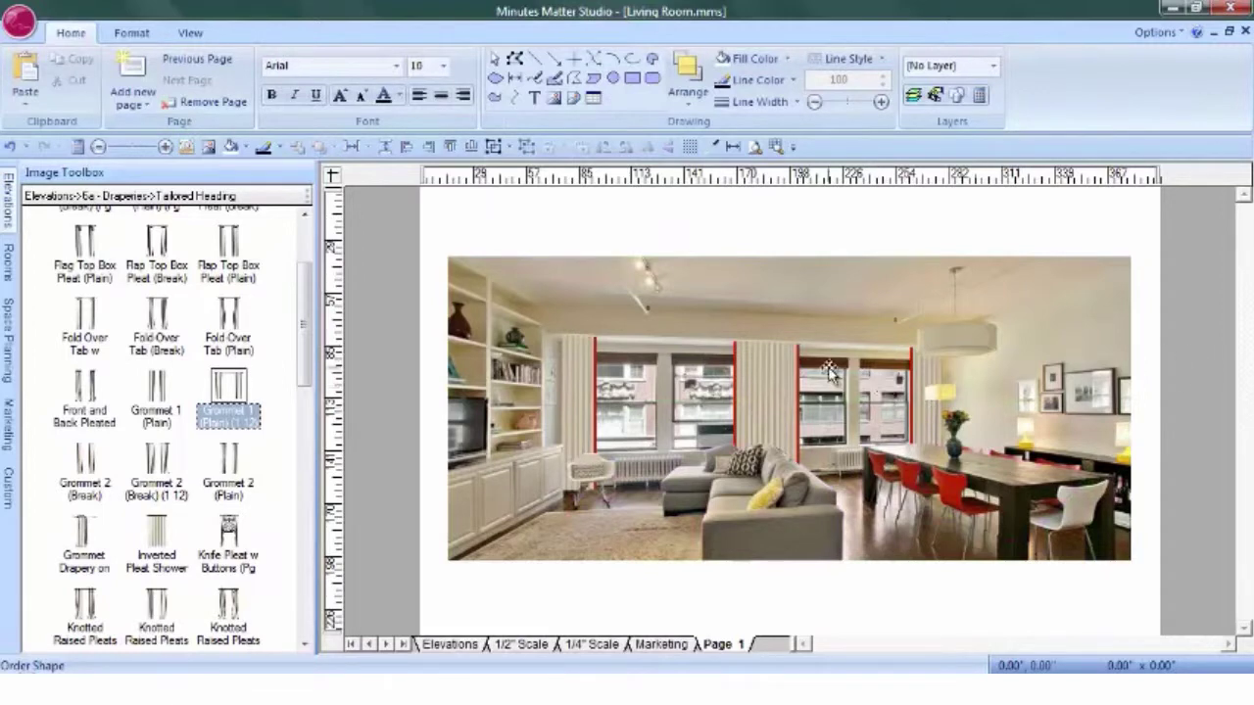
left_click(448, 644)
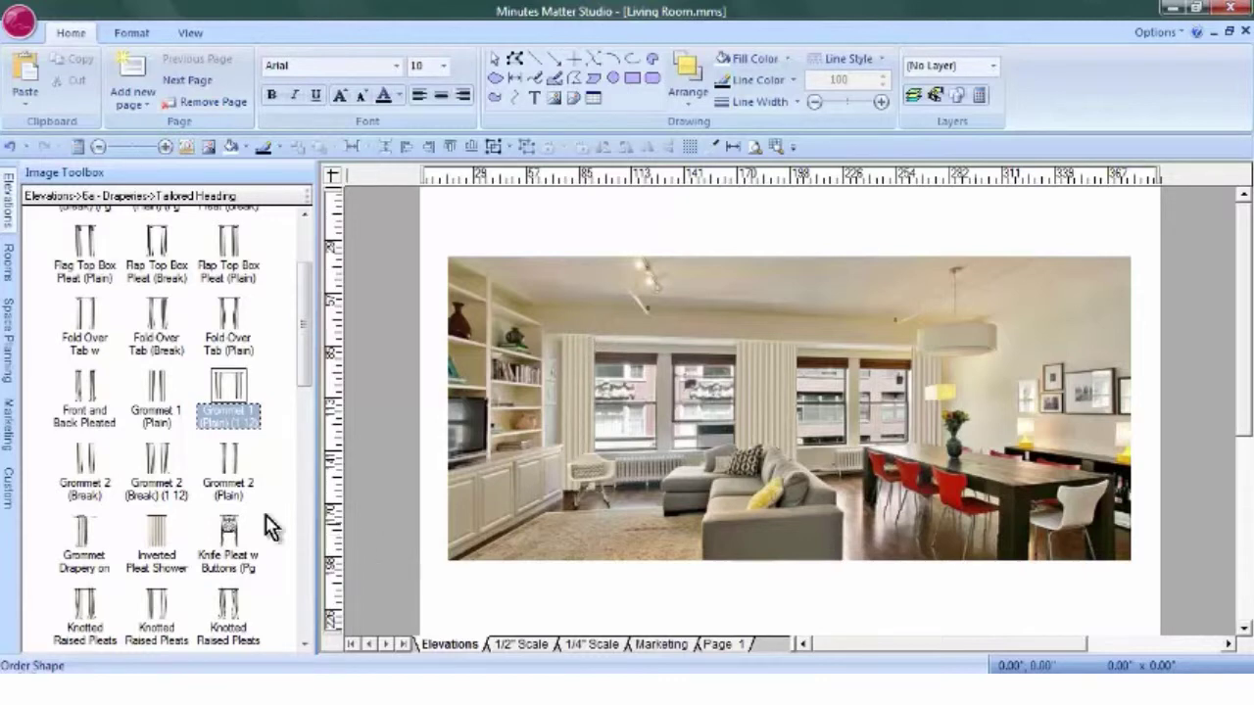
Open Custom > Templates > Wall Templates with Logo in the toolbox
left_click(8, 490)
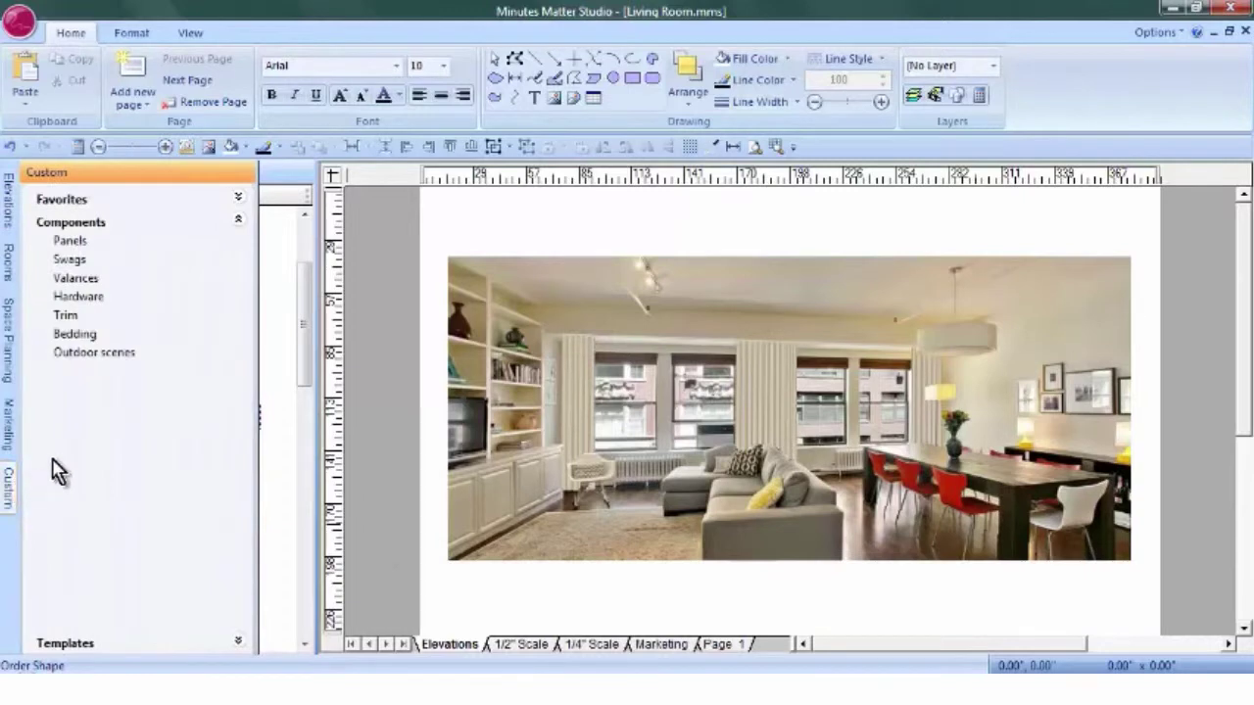
left_click(97, 650)
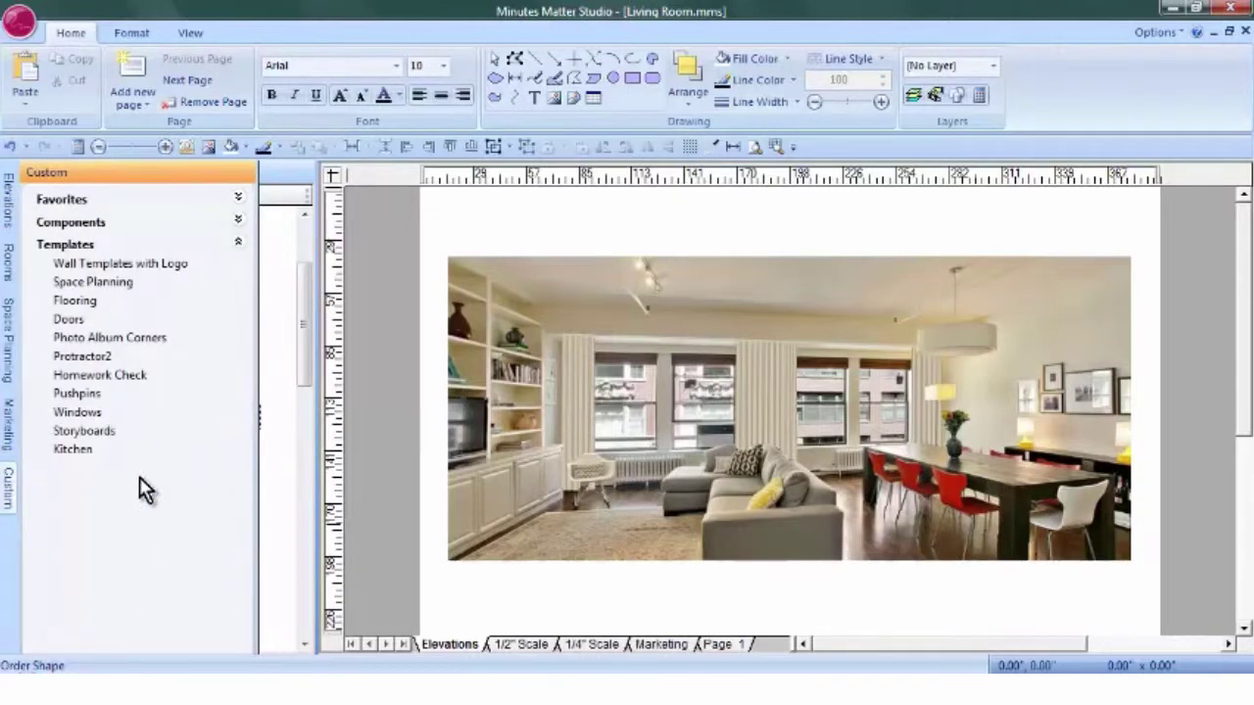
left_click(179, 266)
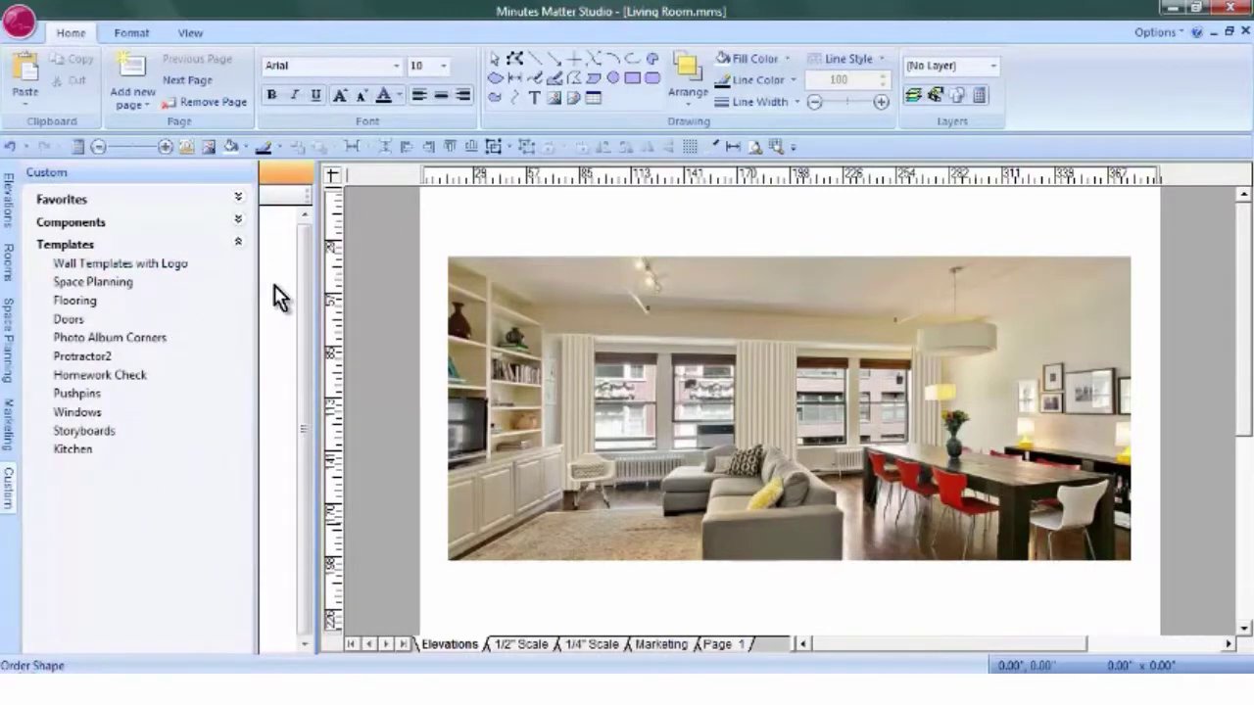
mouse_move(238, 269)
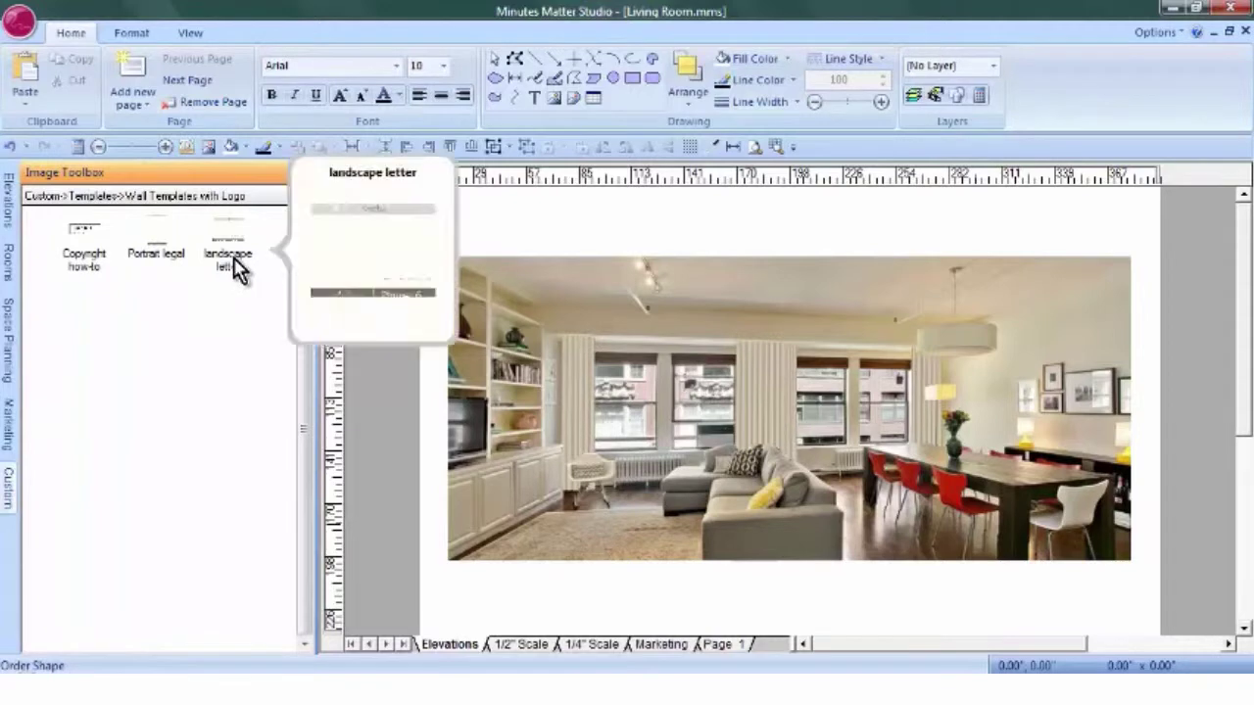
Copy the left drapery panel and paste it into the Custom > Components > Panels toolbox
left_click(580, 389)
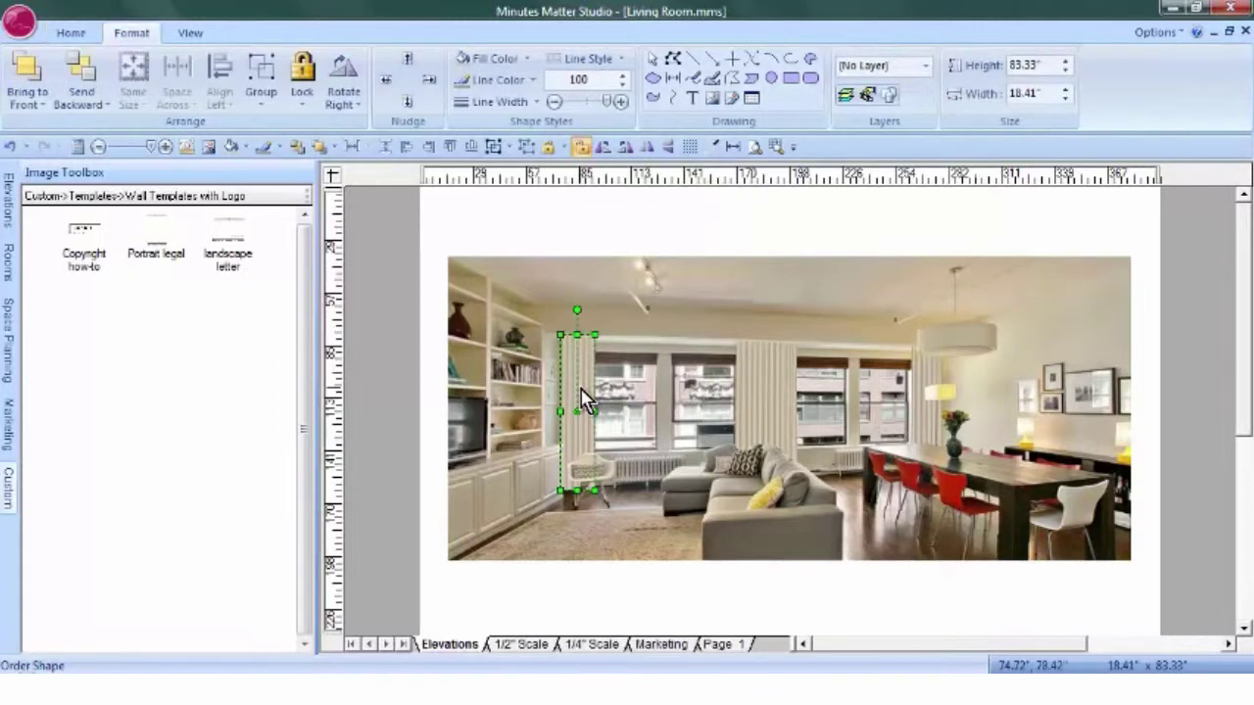
right_click(585, 401)
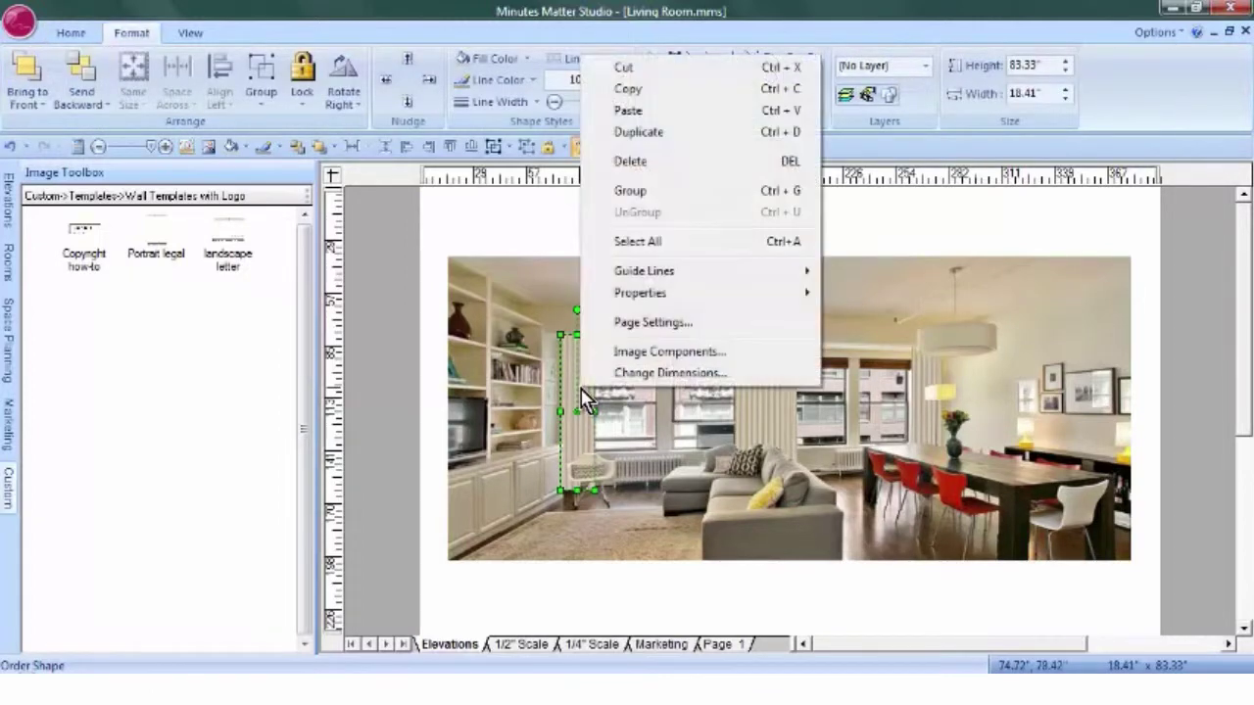
left_click(657, 90)
left_click(9, 490)
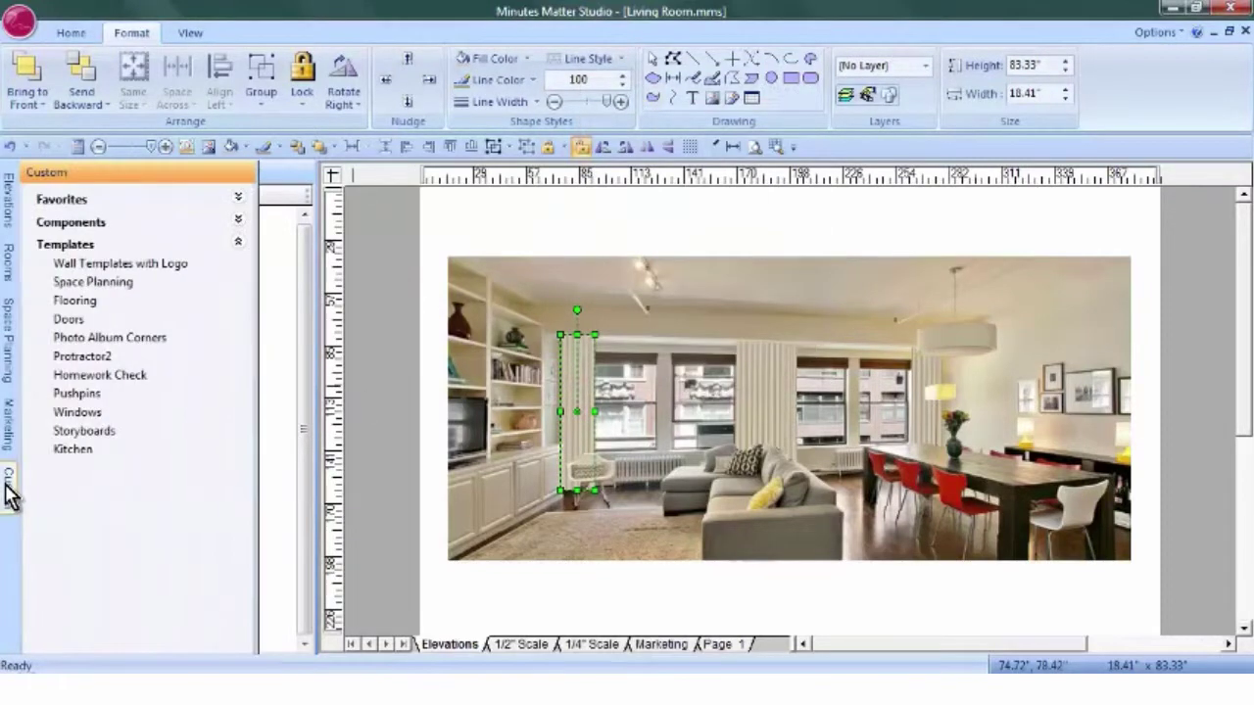
left_click(56, 225)
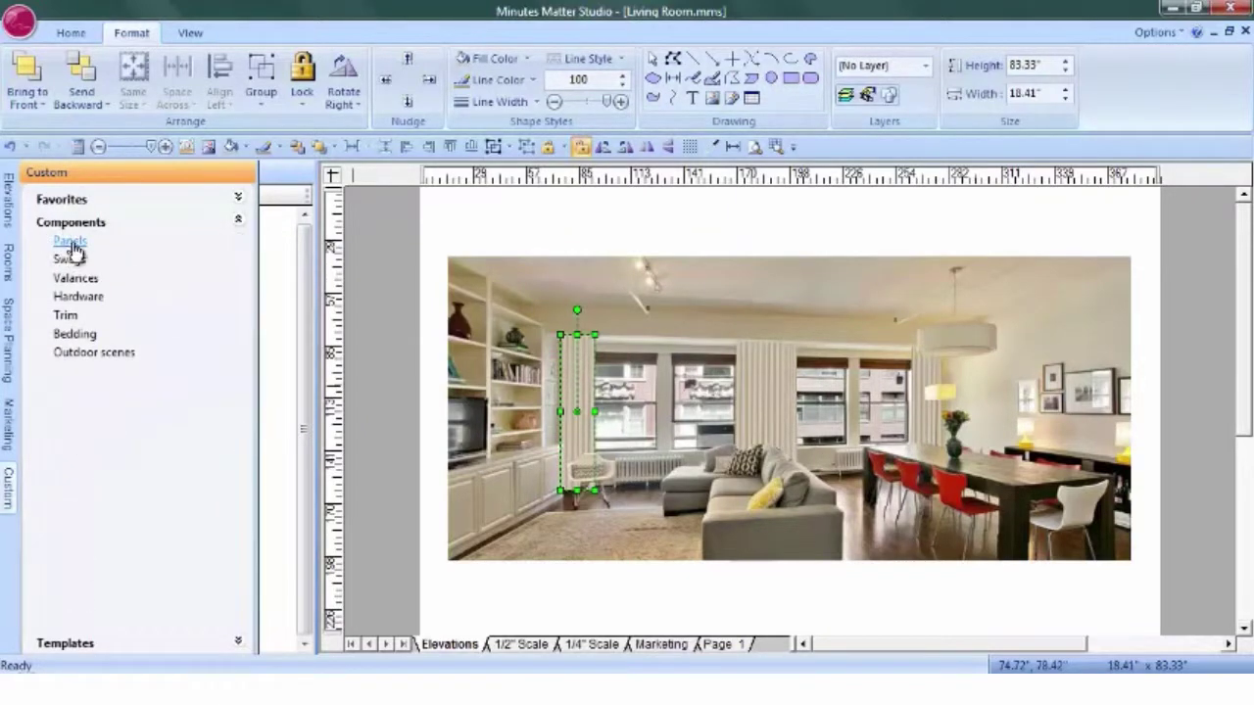
left_click(72, 243)
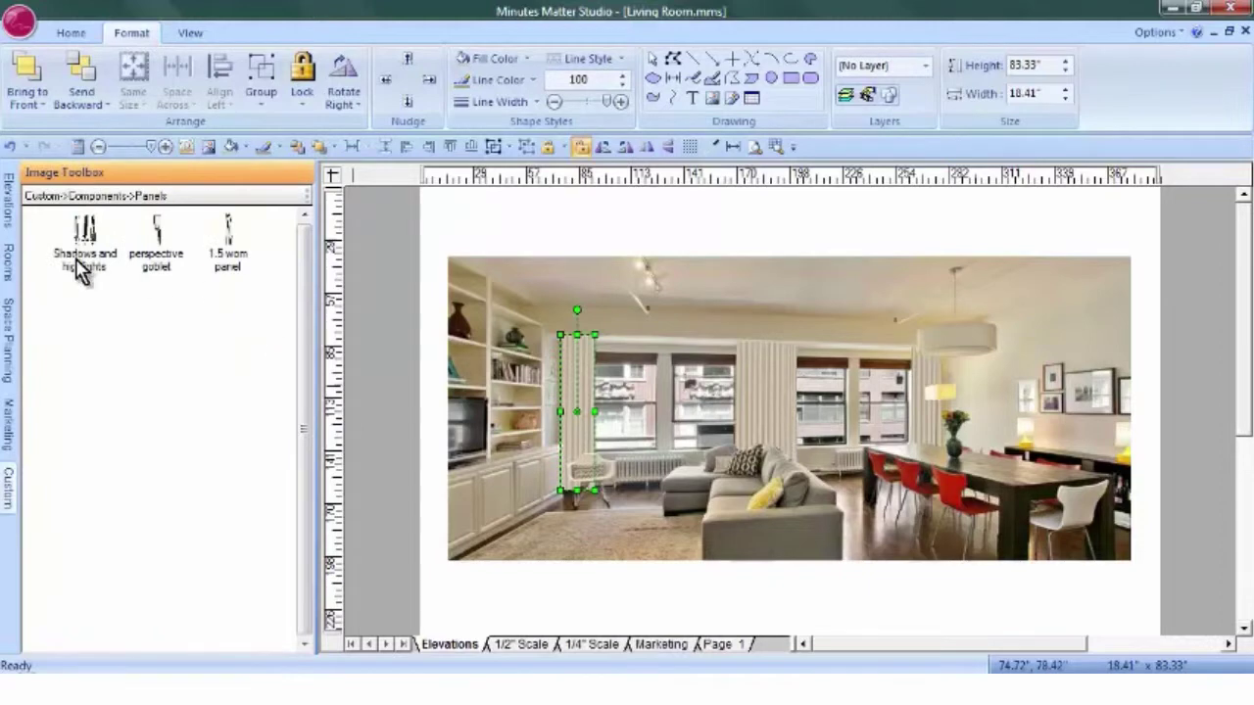
right_click(105, 364)
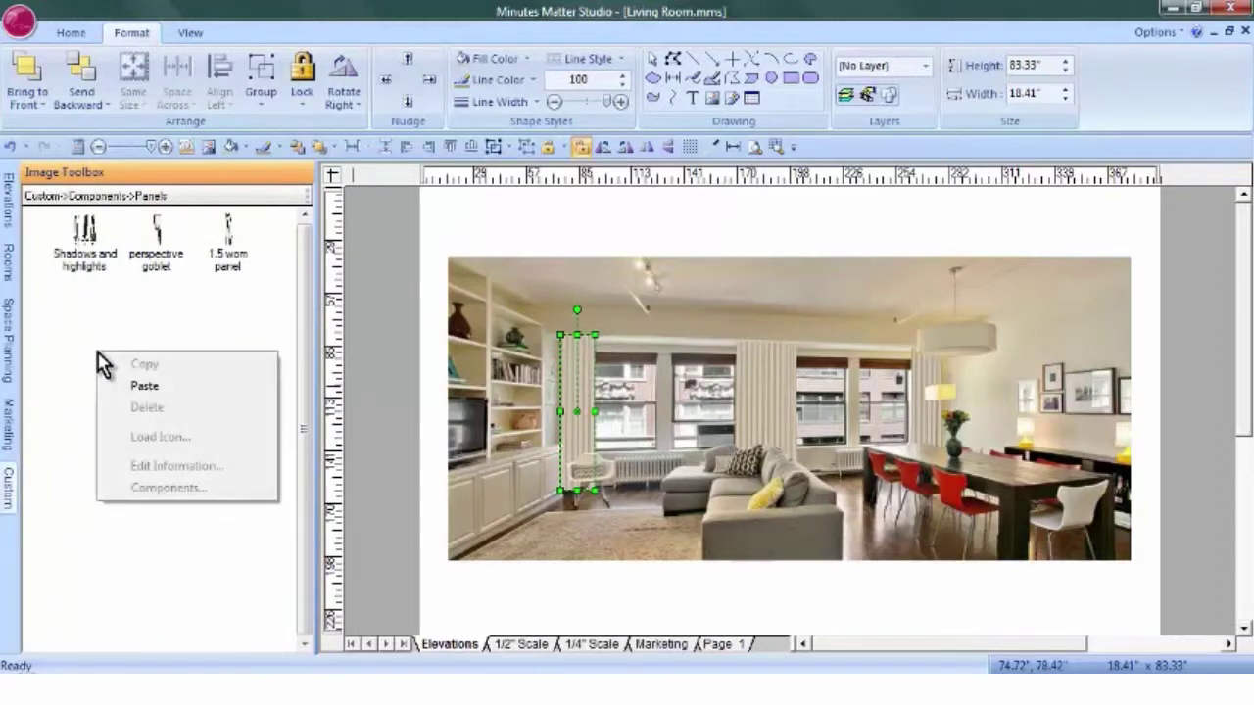
left_click(146, 387)
Rename the new toolbox item from Title to 'Ripplefold'
mouse_move(88, 319)
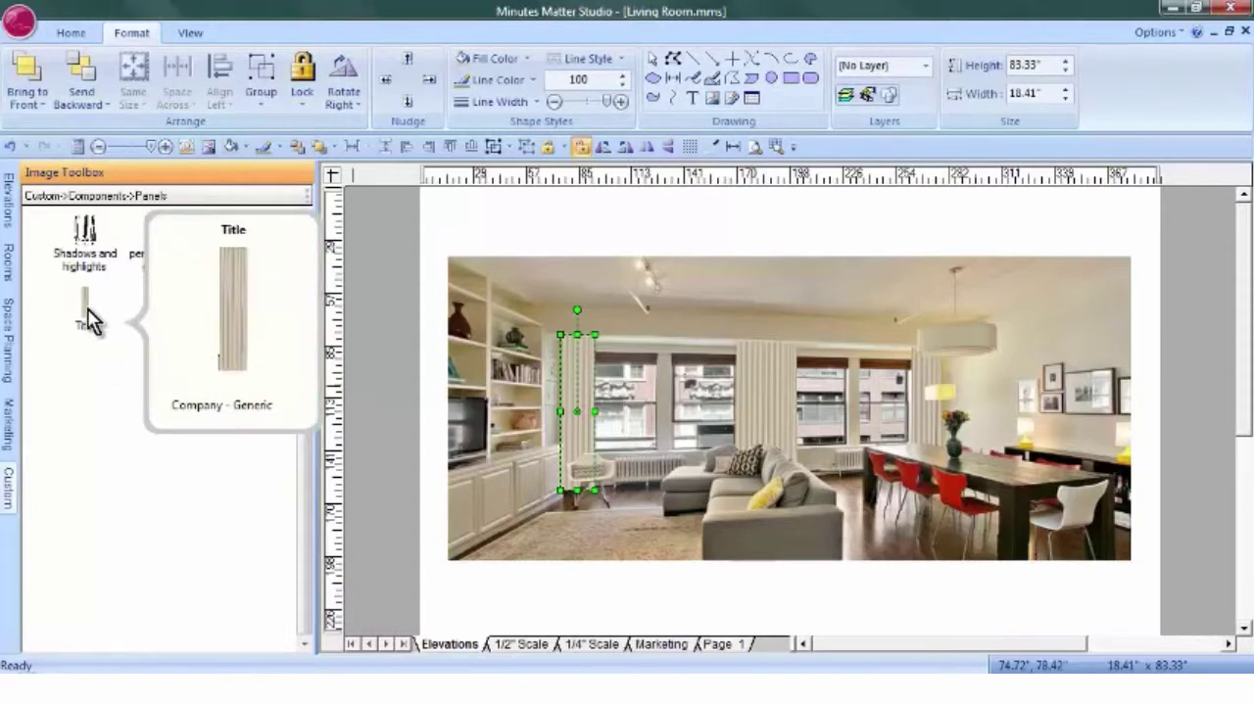
right_click(89, 318)
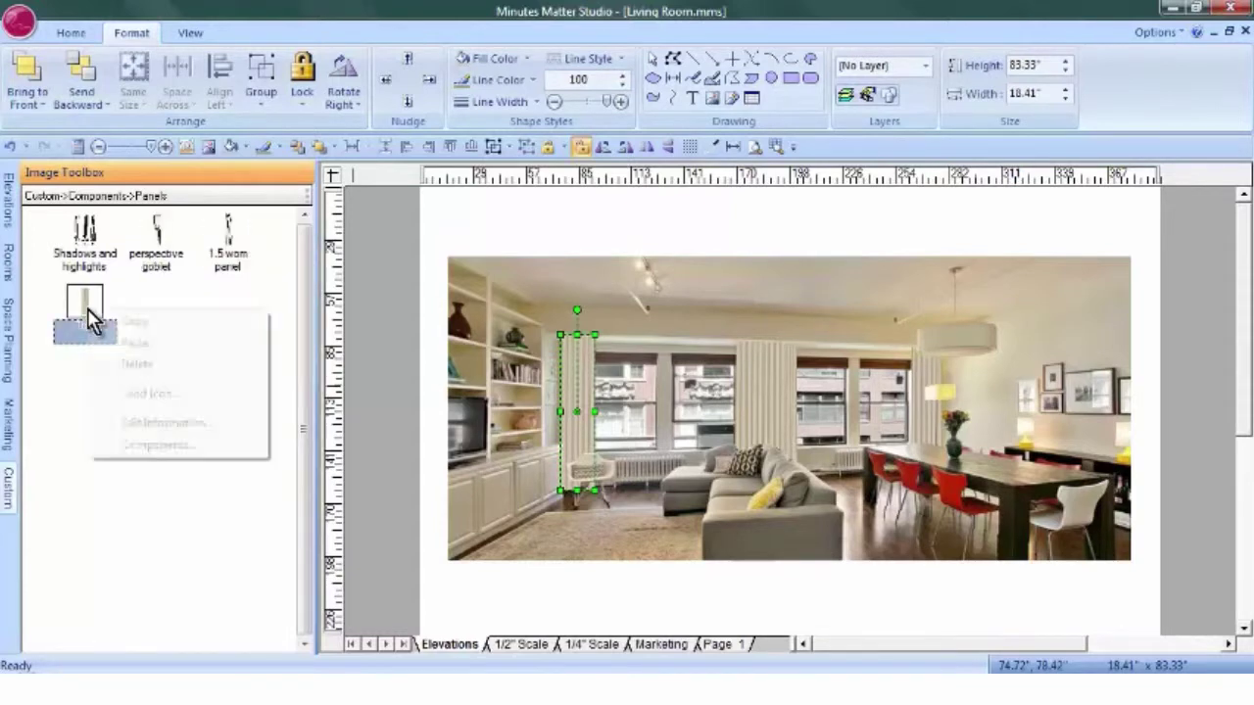
left_click(180, 424)
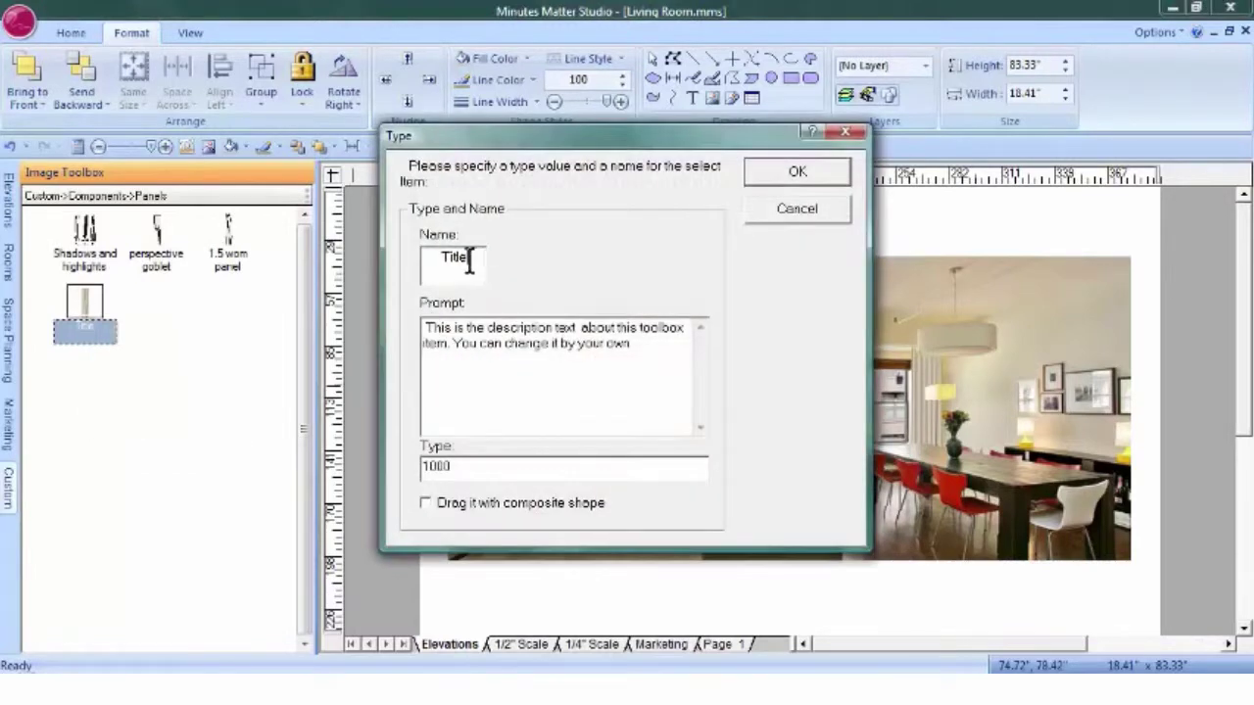
double_click(468, 257)
type("Ripplefold")
left_click(773, 180)
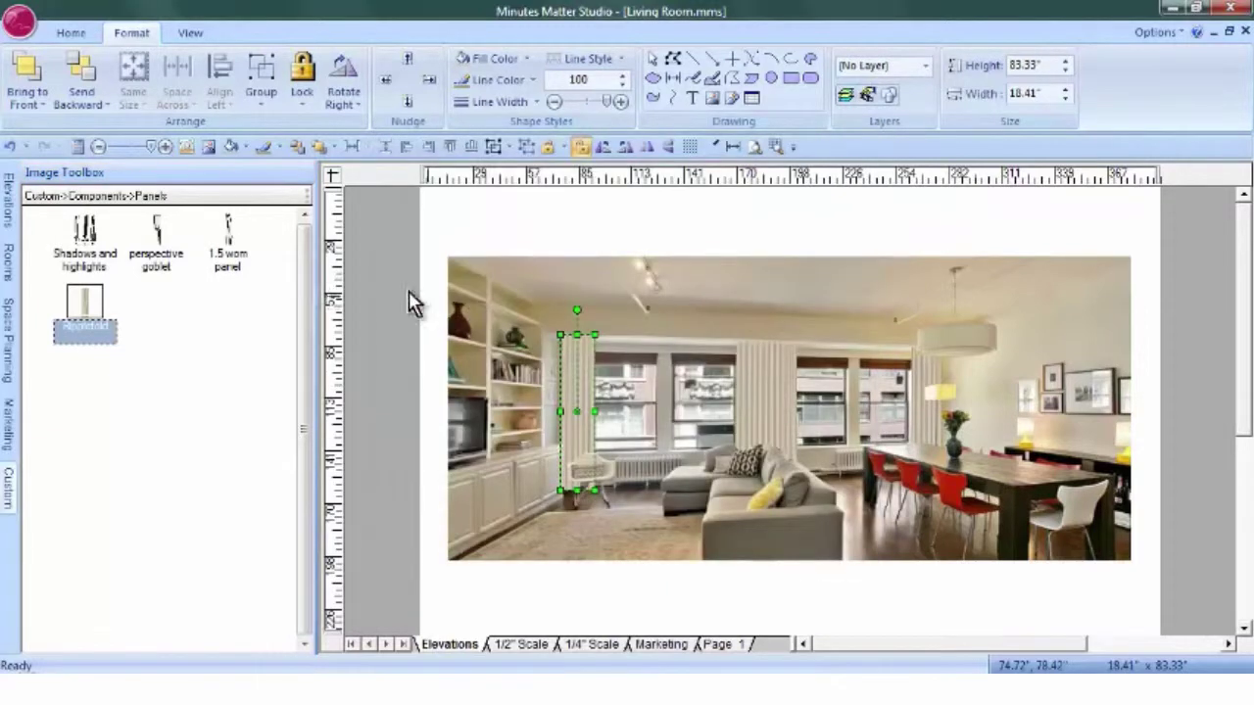
left_click(87, 300)
left_click_drag(86, 298, 624, 322)
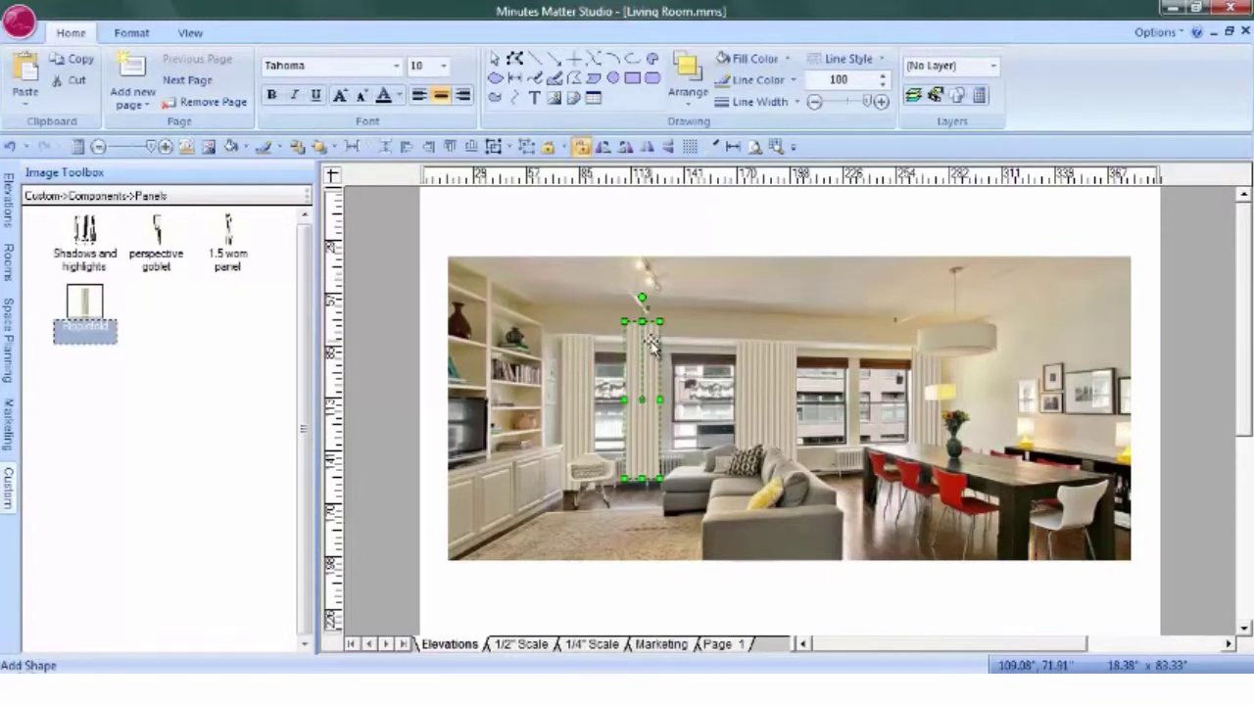
right_click(650, 341)
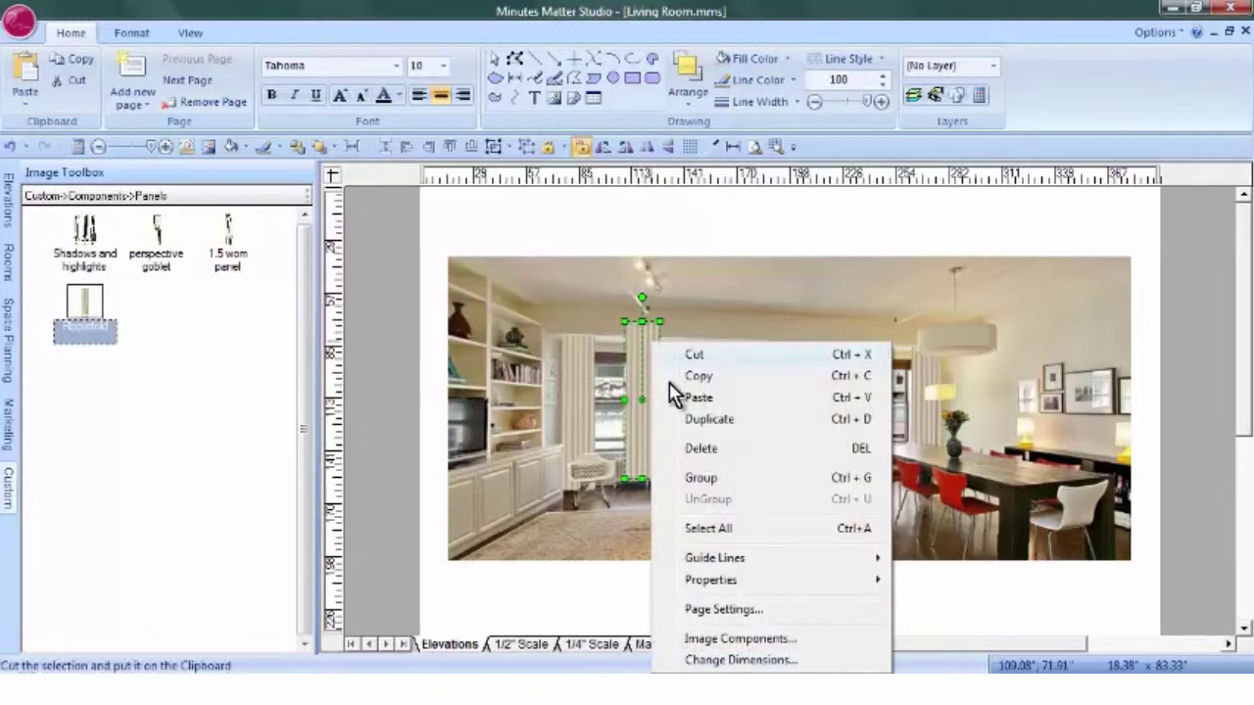
left_click(704, 450)
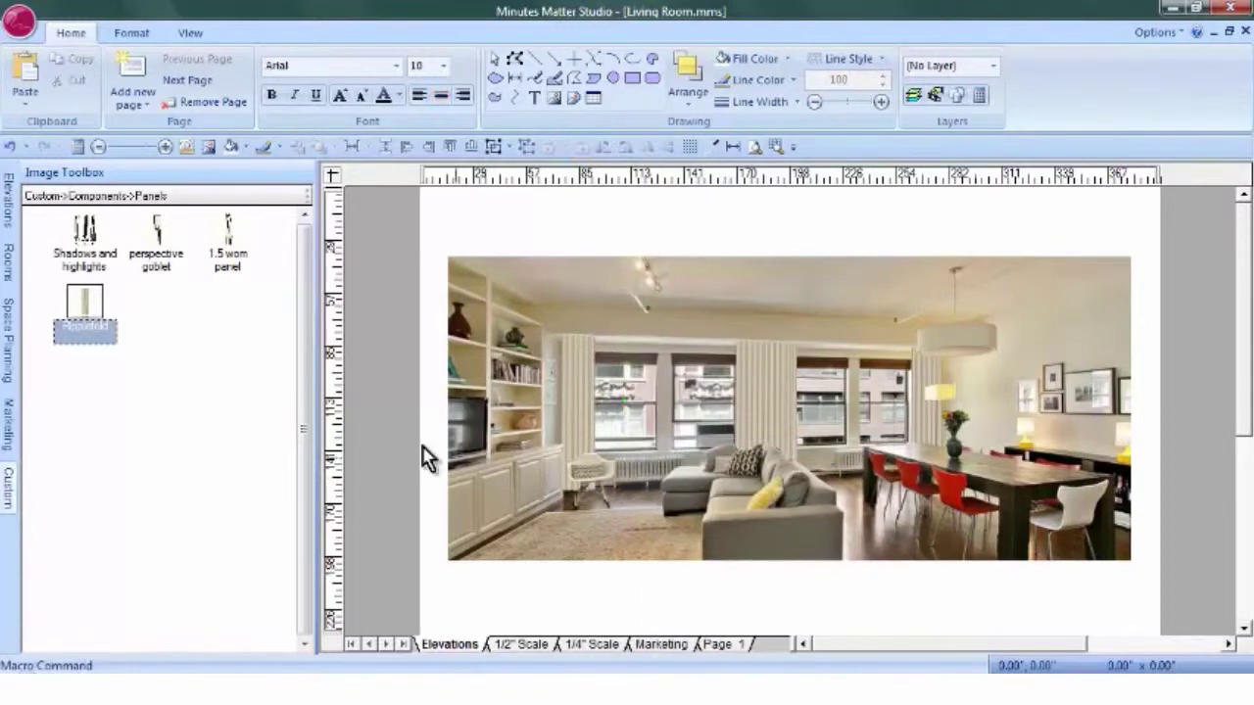